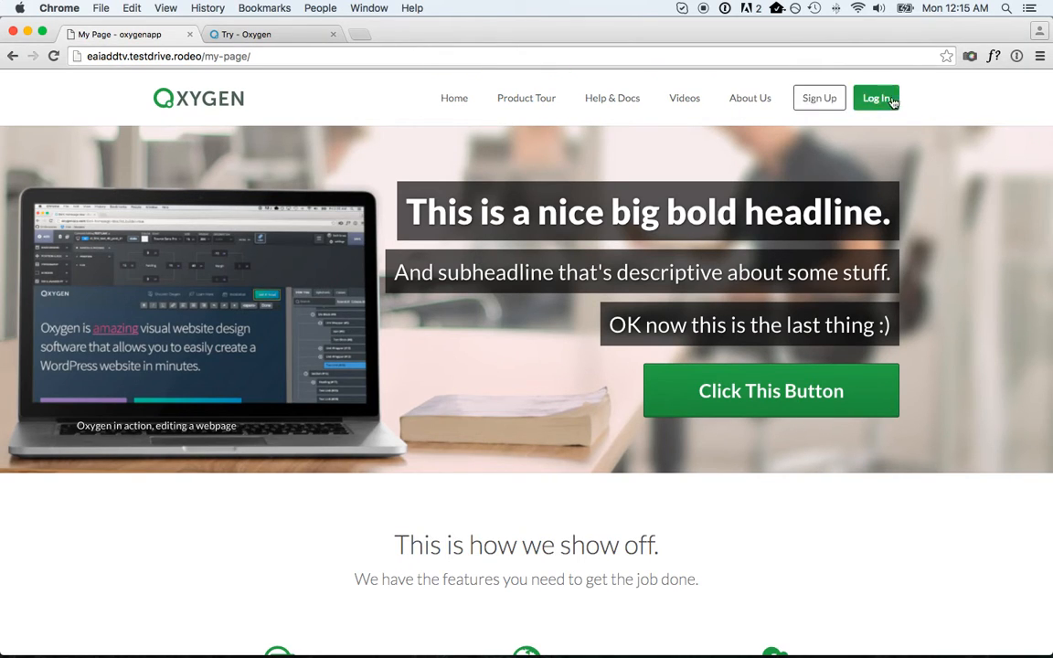
- Review the finished sample page from its header and headline area through the feature, video and testimonial sections to the footer
scroll(542, 342, "down", 5)
scroll(542, 342, "down", 3)
scroll(808, 293, "down", 10)
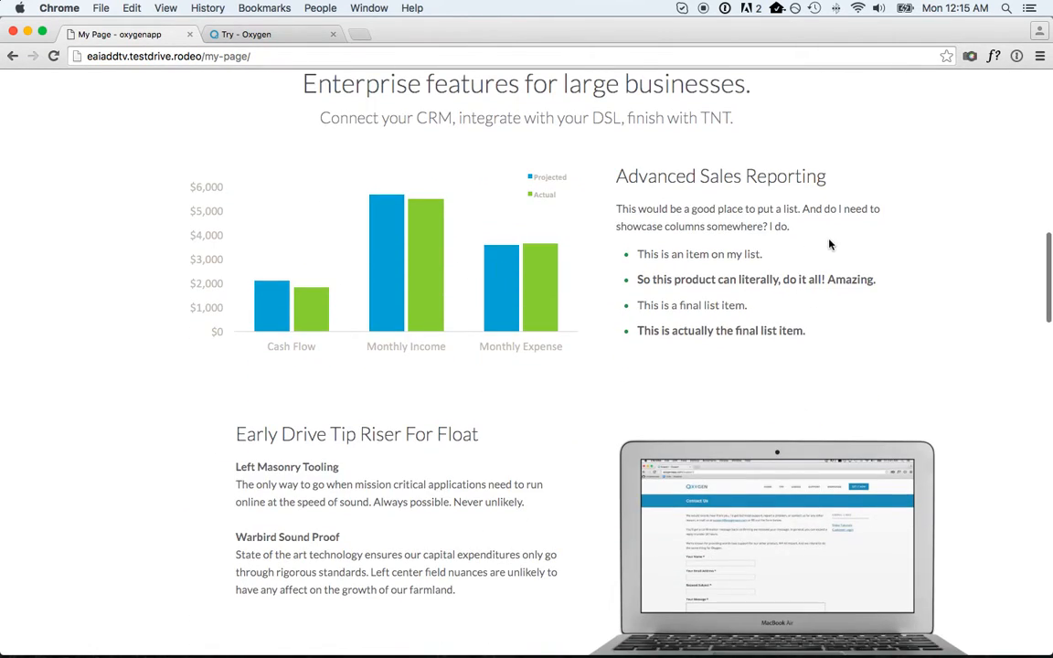
scroll(793, 530, "down", 10)
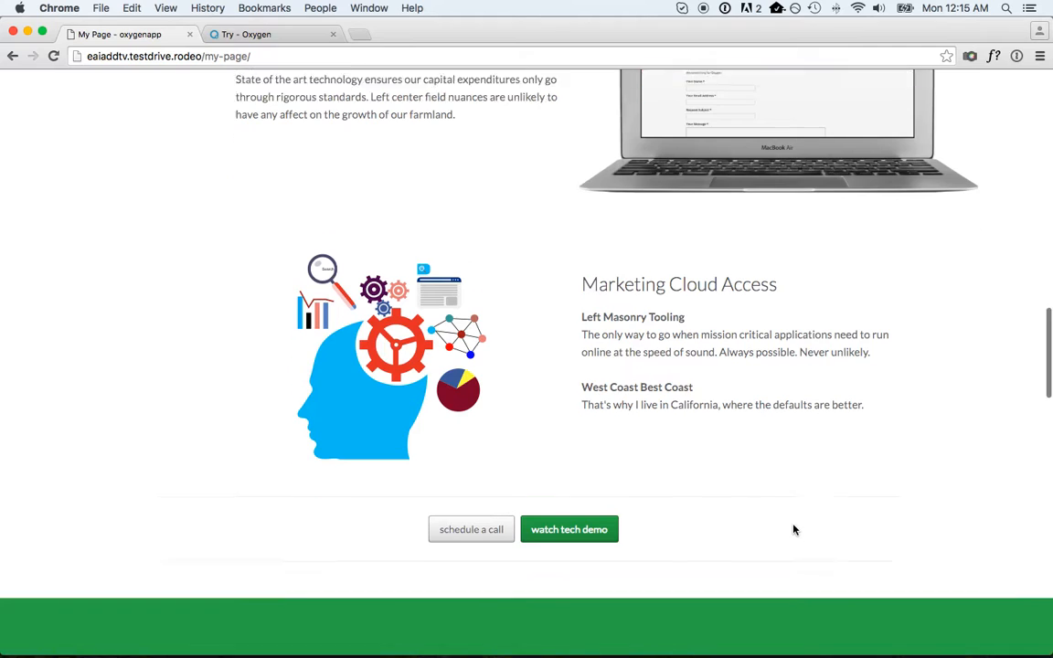
scroll(853, 425, "down", 5)
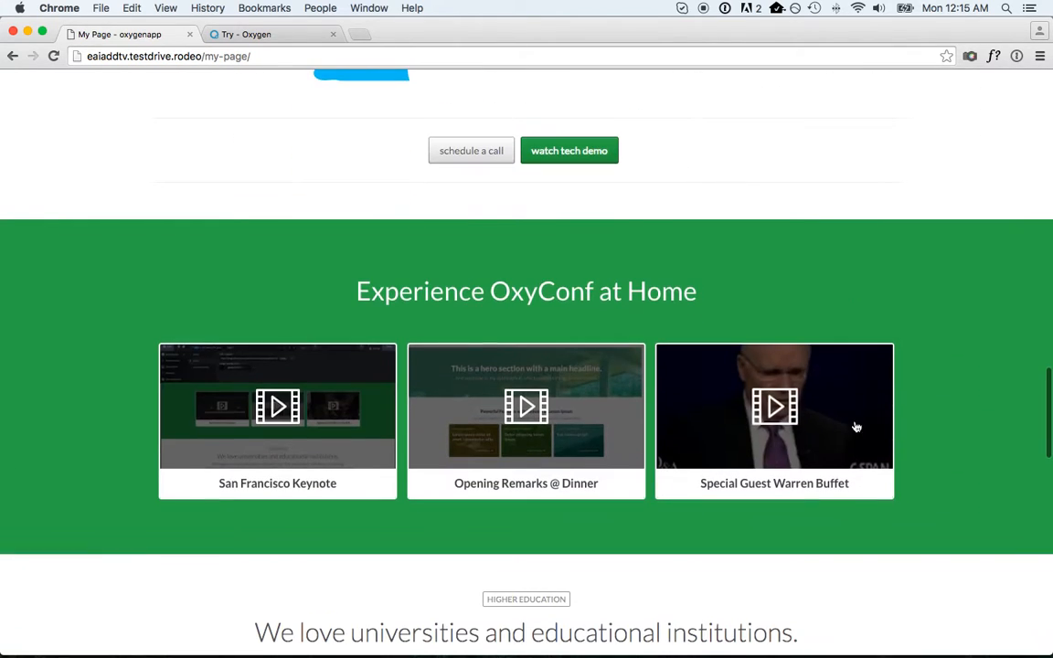
scroll(1020, 350, "down", 8)
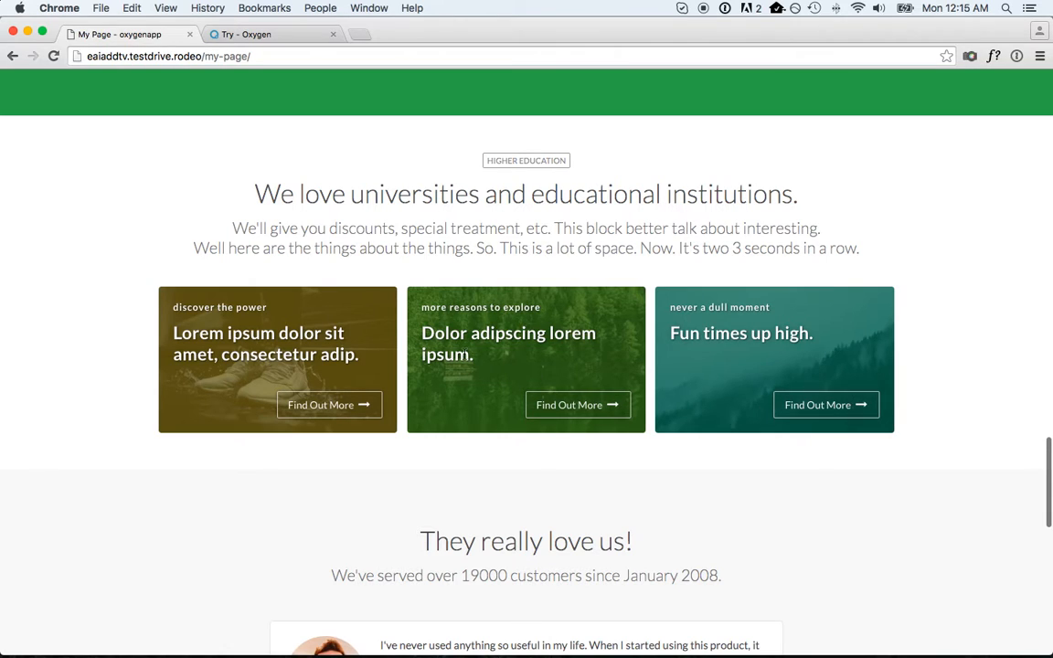
scroll(463, 355, "down", 6)
scroll(883, 376, "down", 2)
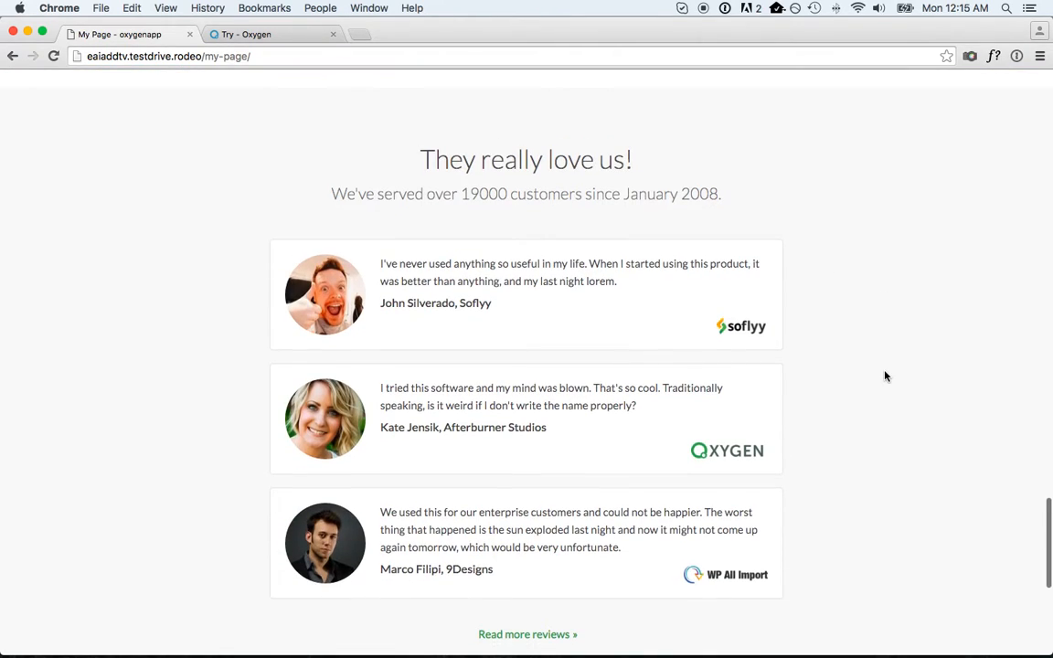
scroll(883, 375, "down", 3)
scroll(884, 376, "down", 4)
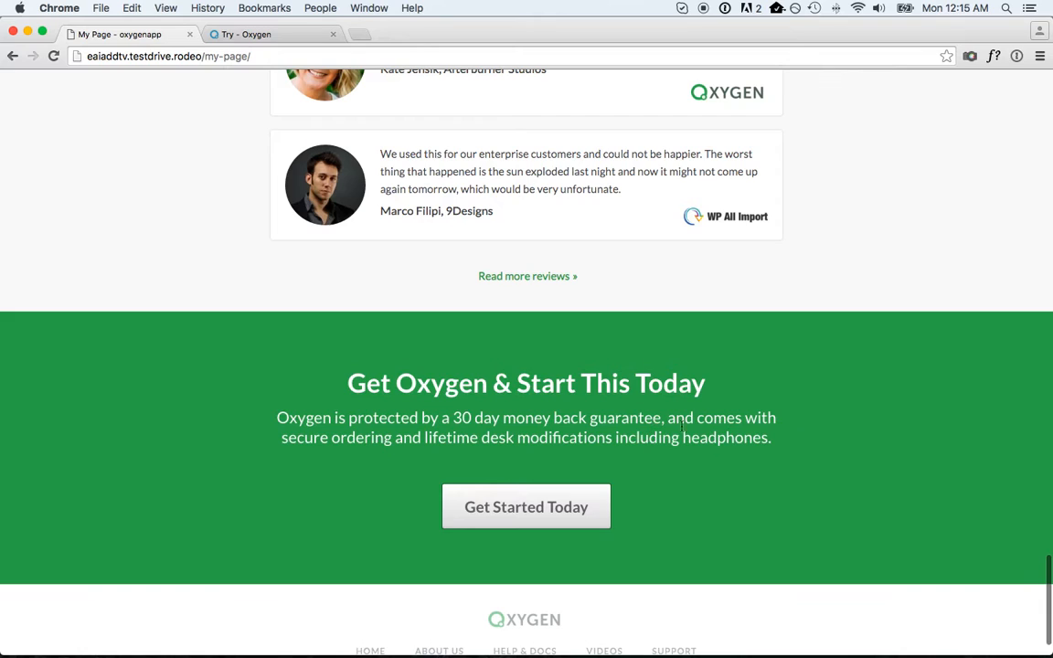
scroll(807, 409, "down", 1)
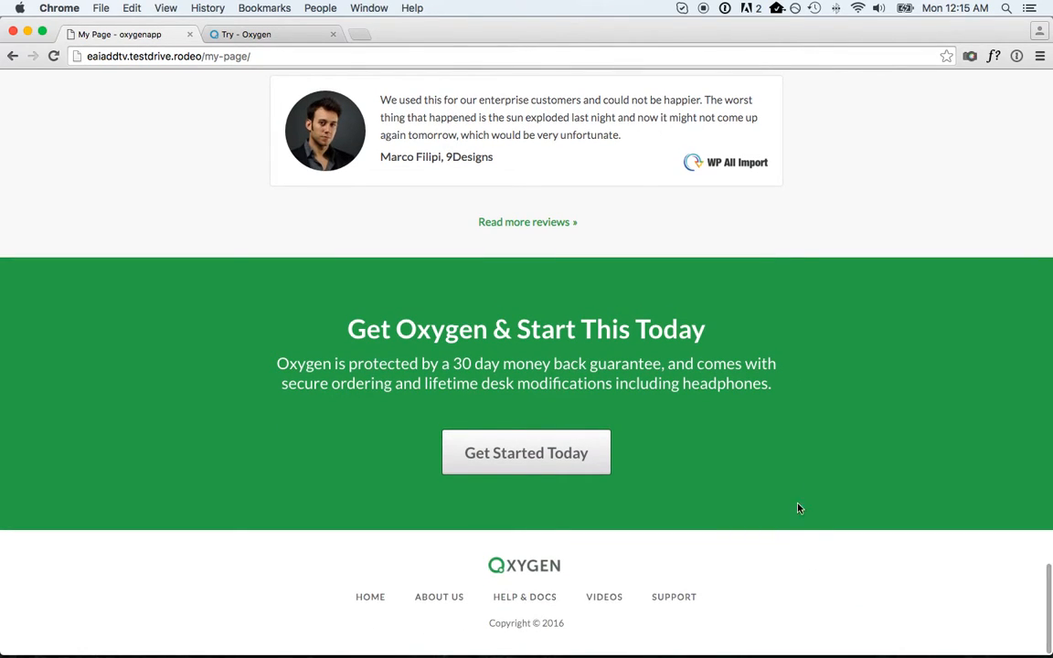
scroll(789, 353, "up", 15)
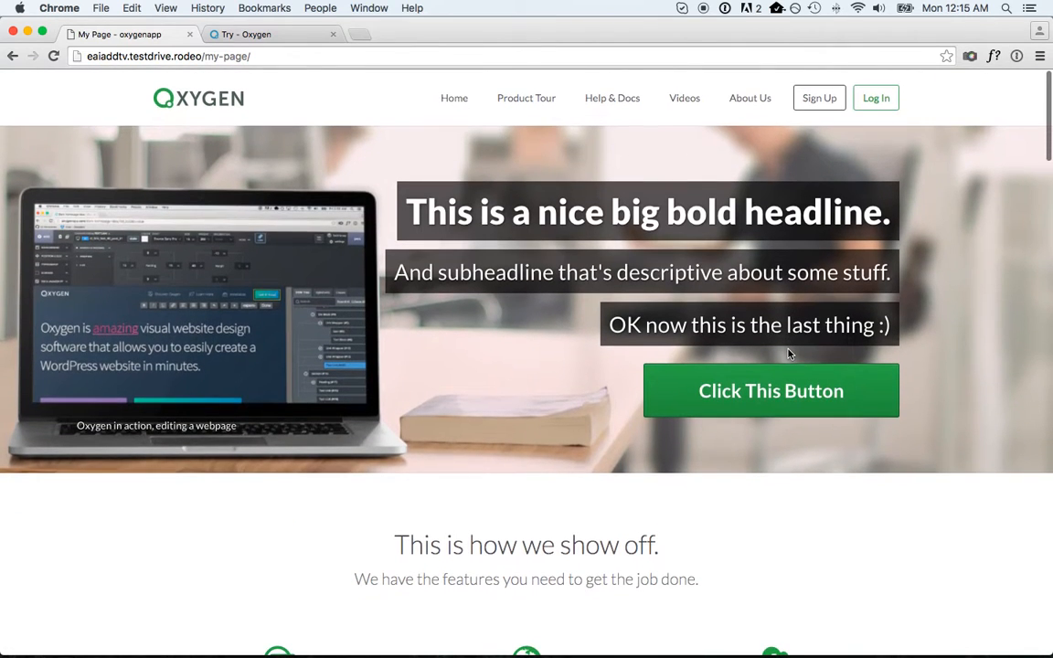
- Close the sample page, complete the robot check by selecting all images with trees, and create a test installation of Oxygen
left_click(189, 34)
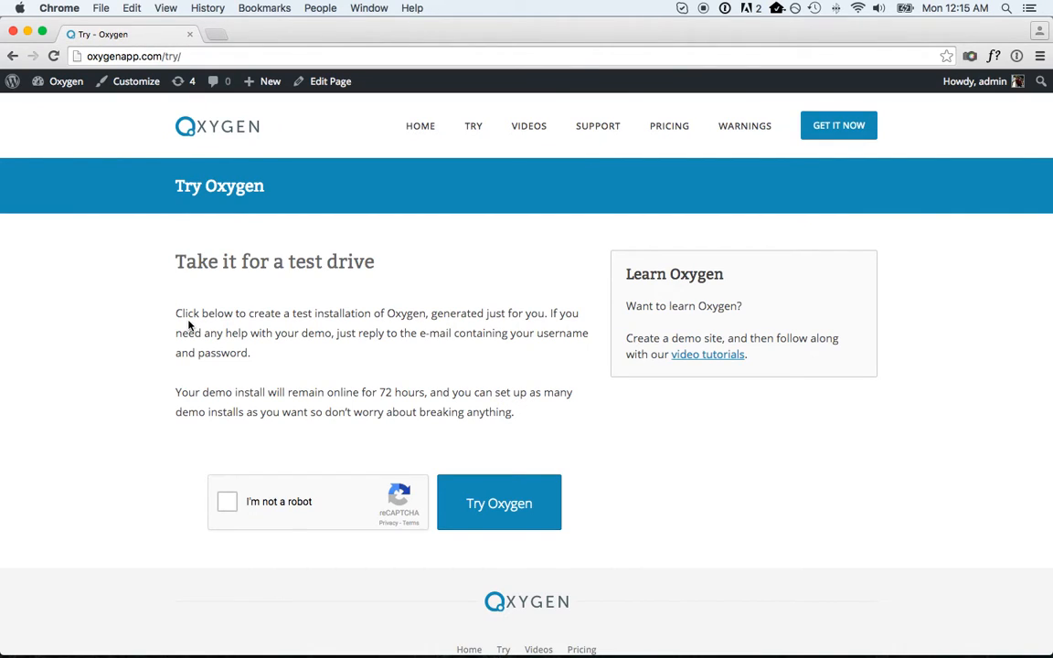
key("super+l")
left_click(270, 380)
left_click(284, 507)
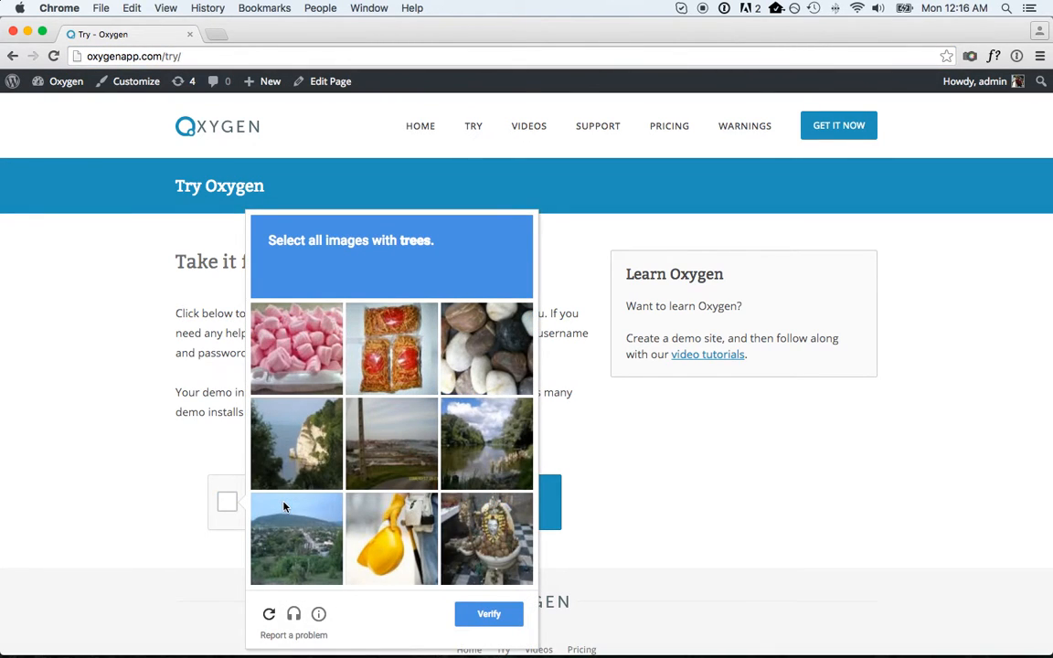
left_click(361, 429)
left_click(291, 508)
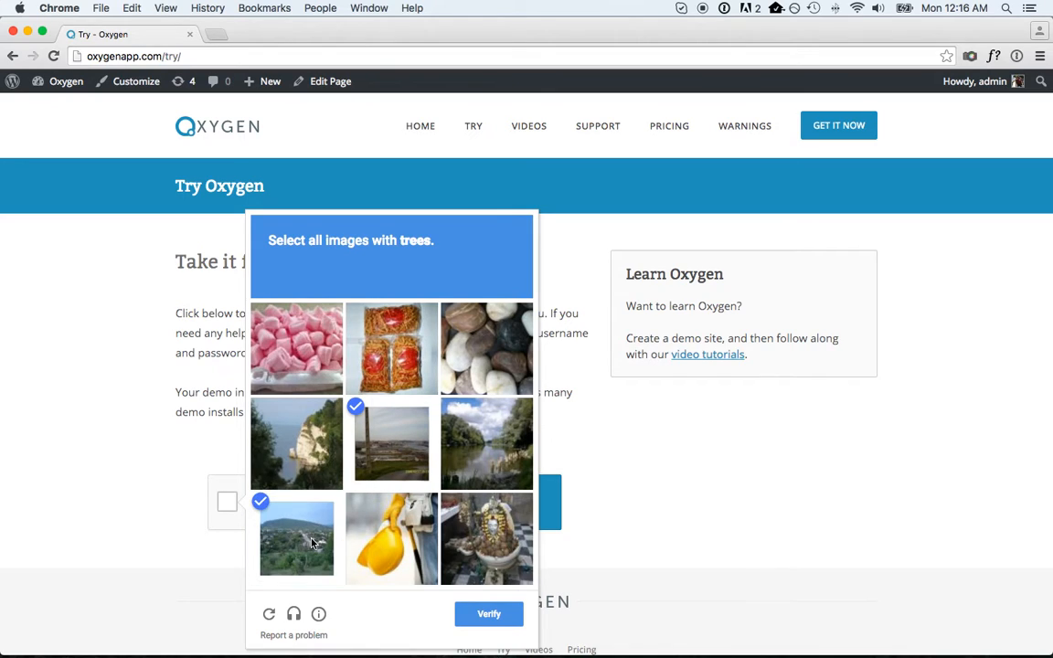
left_click(297, 443)
left_click(486, 443)
left_click(507, 614)
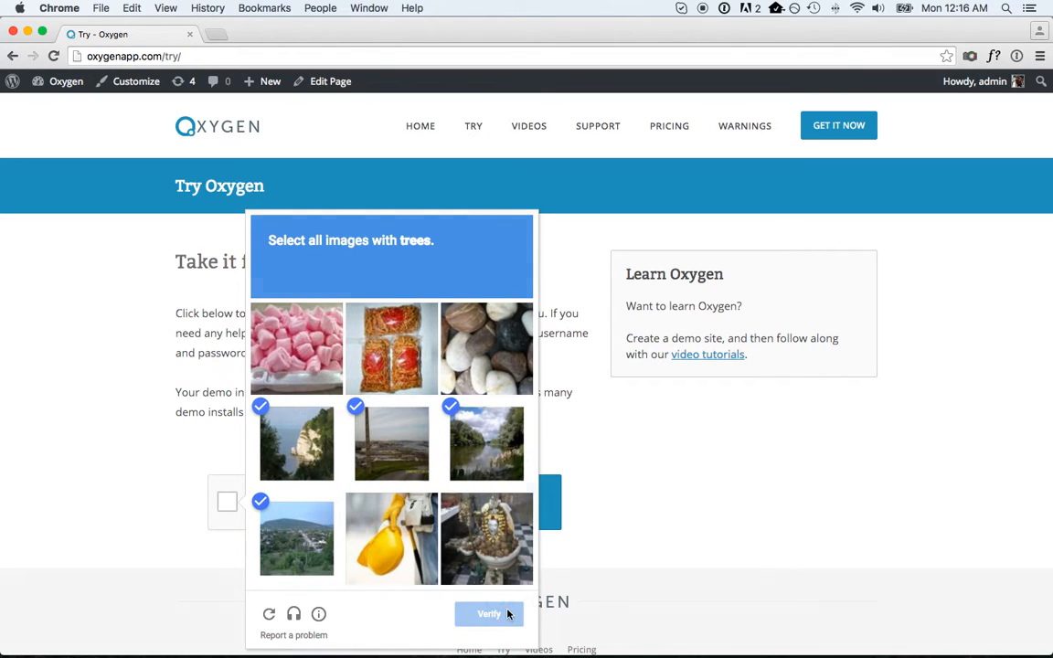
left_click(506, 505)
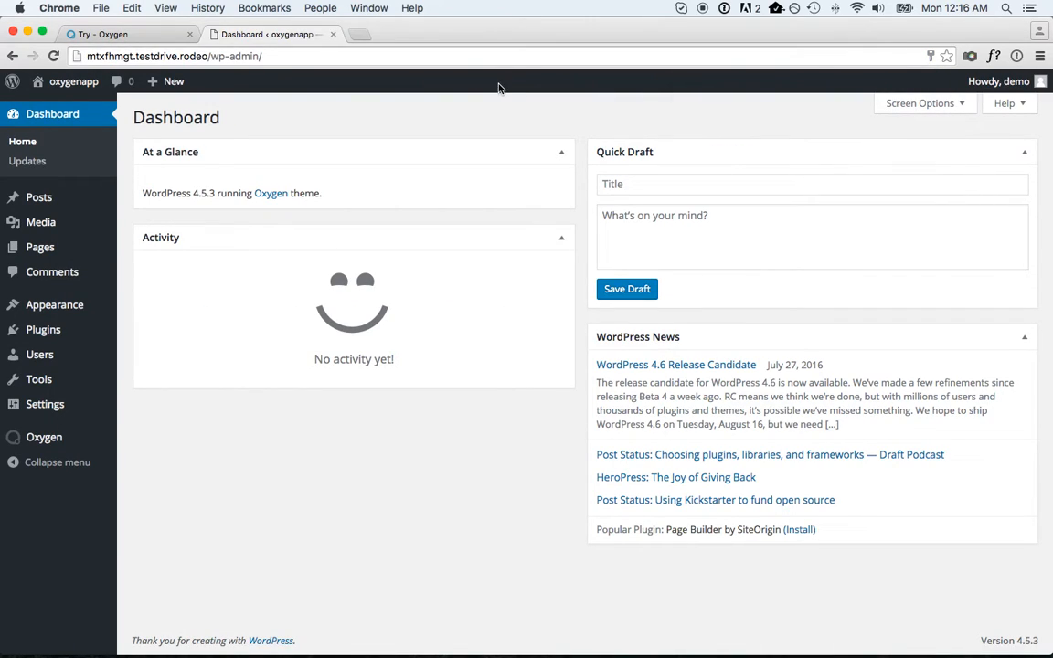
- Publish a new WordPress page titled "My Design" and create a custom view for it
left_click(77, 245)
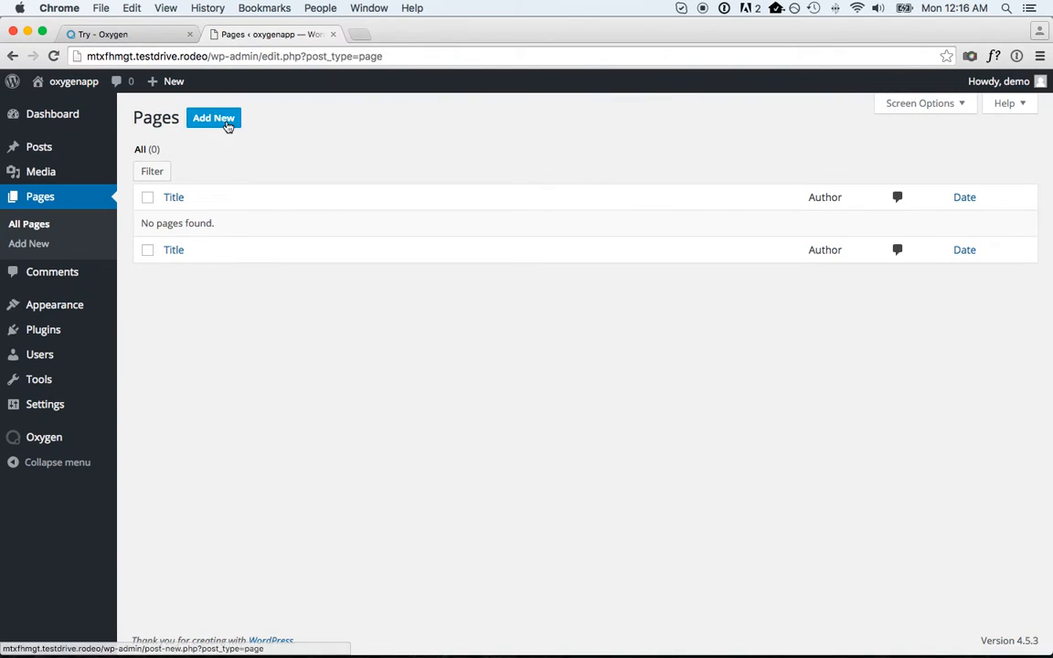
left_click(221, 120)
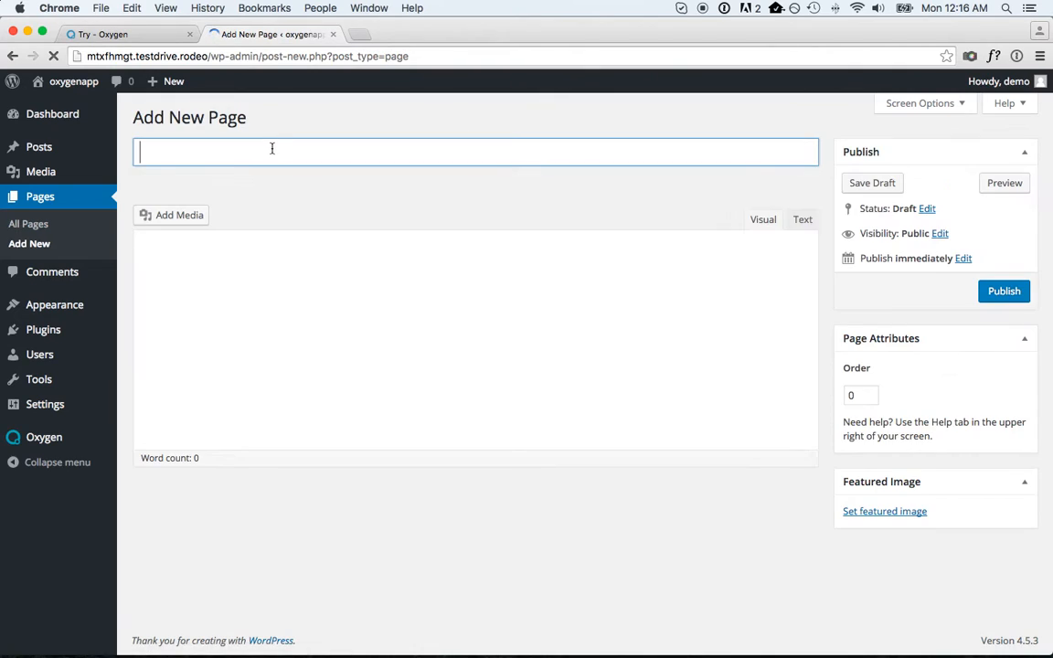
type("My Design")
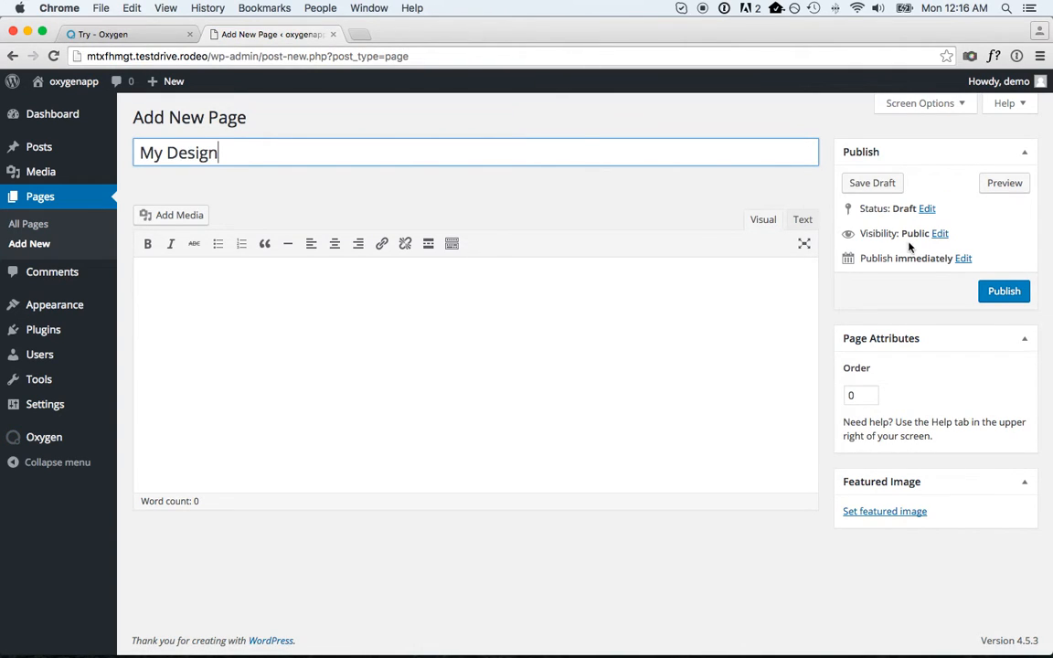
left_click(998, 290)
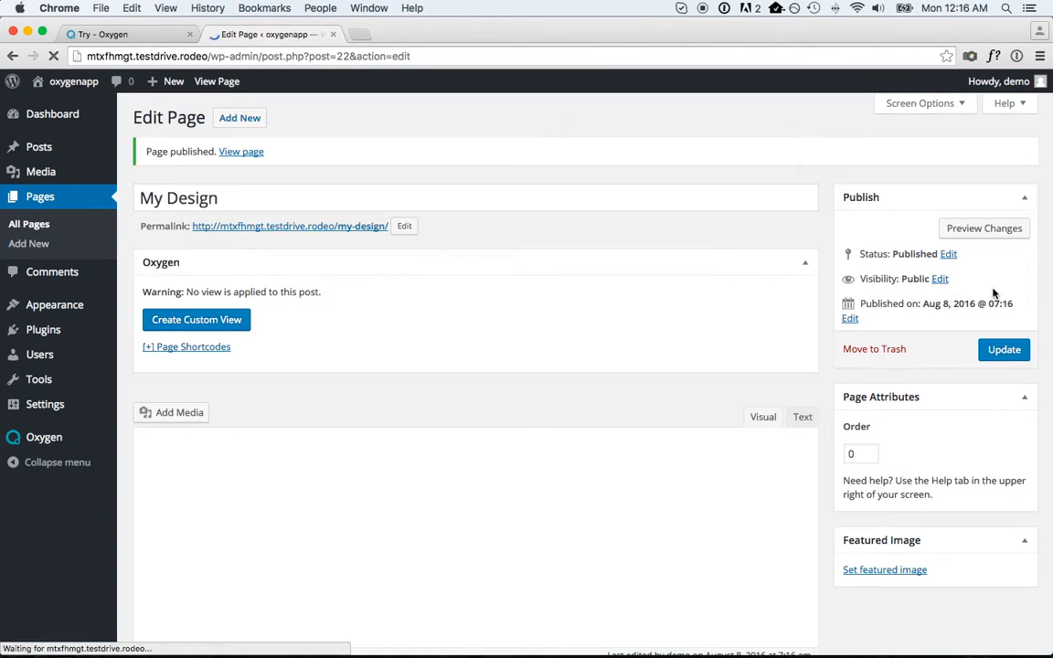
left_click(226, 327)
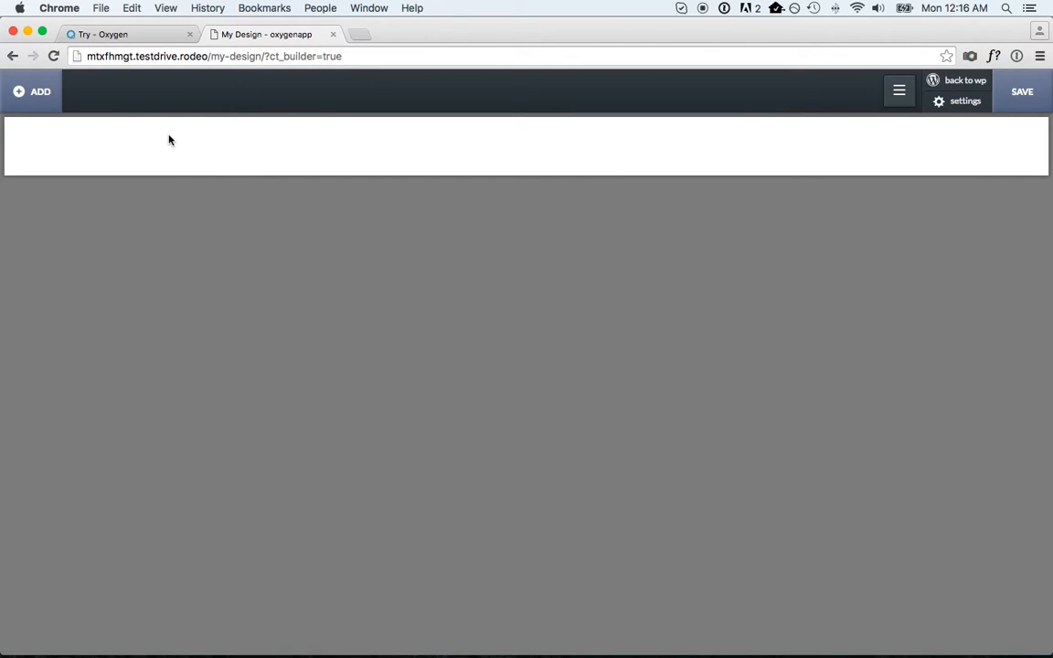
- Add a section to the empty page and insert an image element inside it
left_click(36, 100)
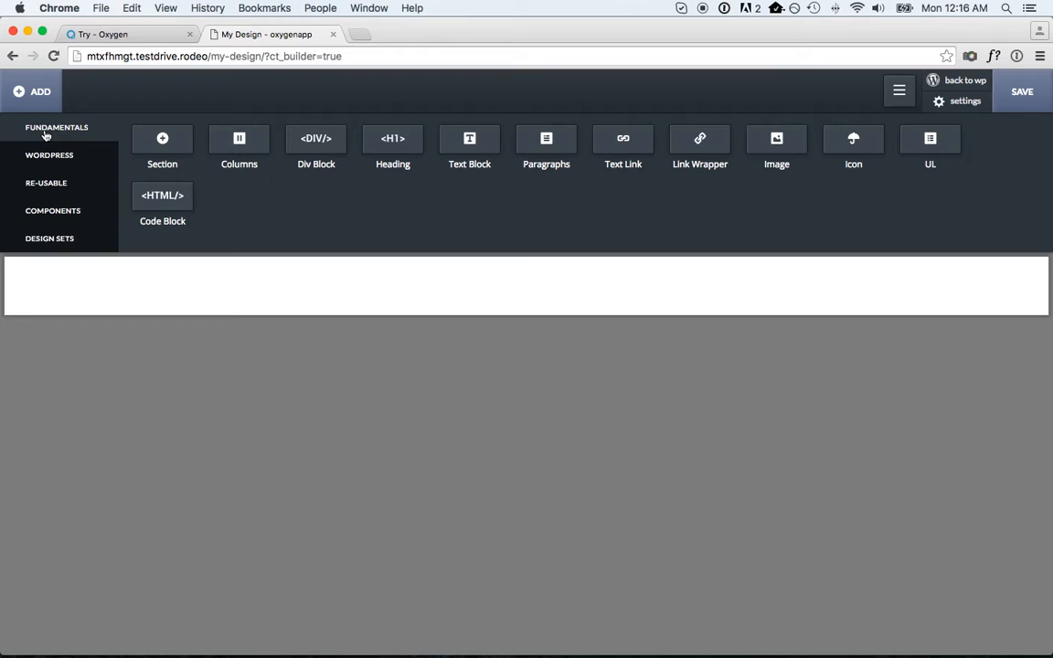
left_click(162, 137)
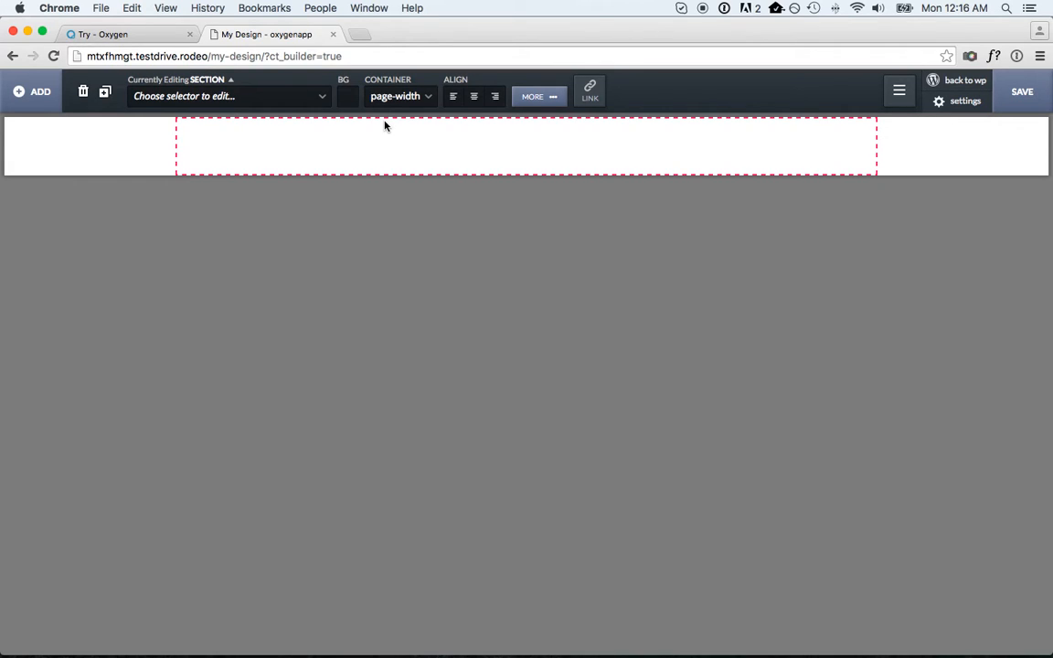
left_click(14, 106)
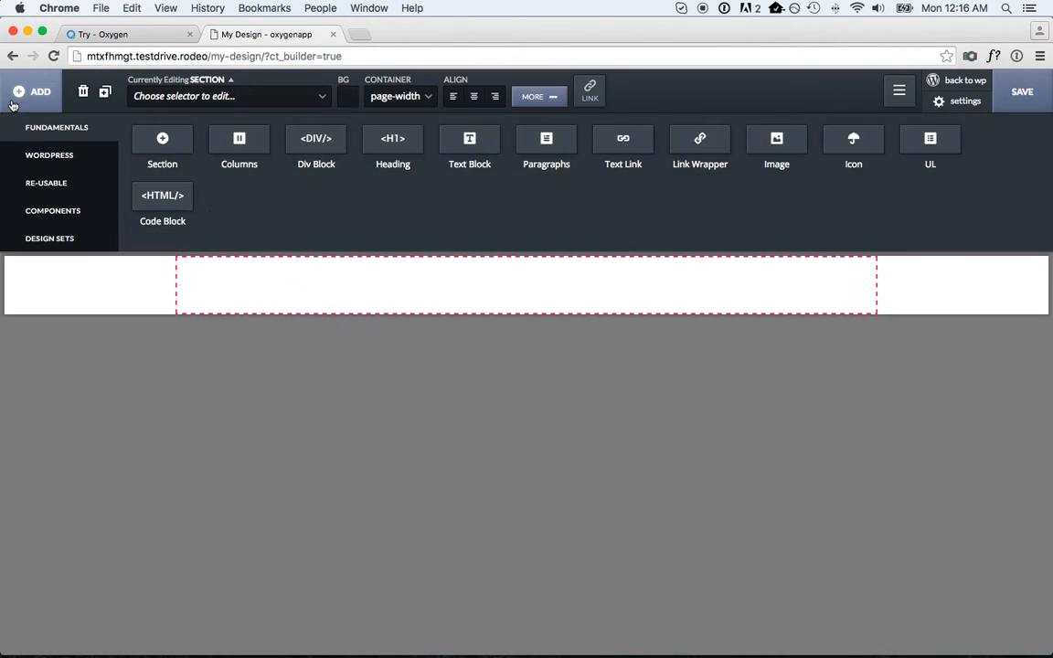
left_click(776, 142)
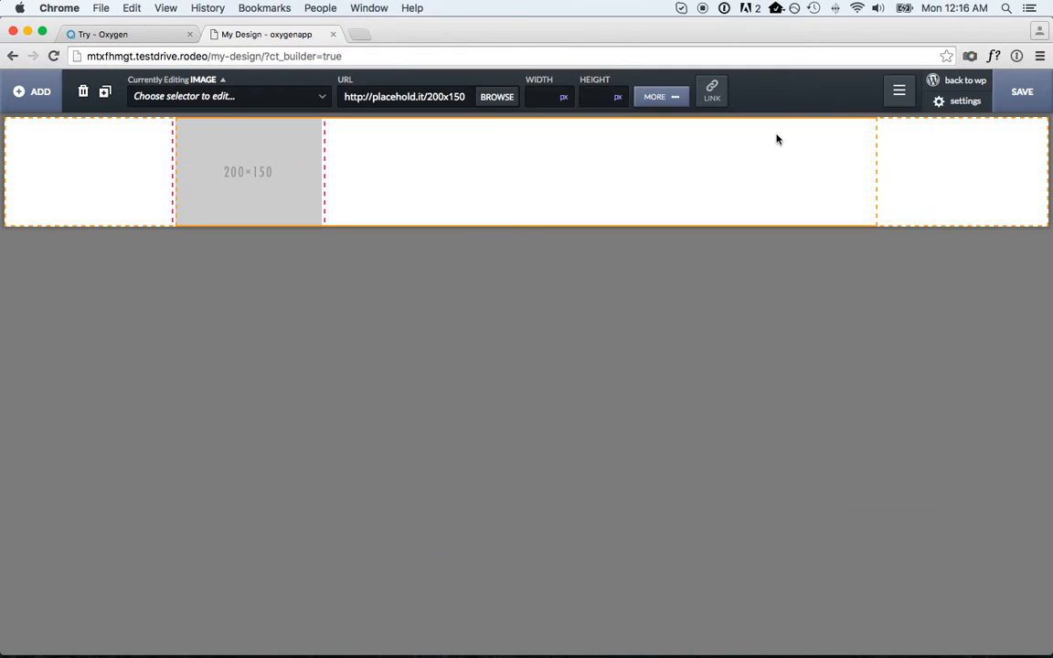
- Upload oxygen-logo-green-2.png from the Desktop and use it as the source of the placeholder image
left_click(496, 97)
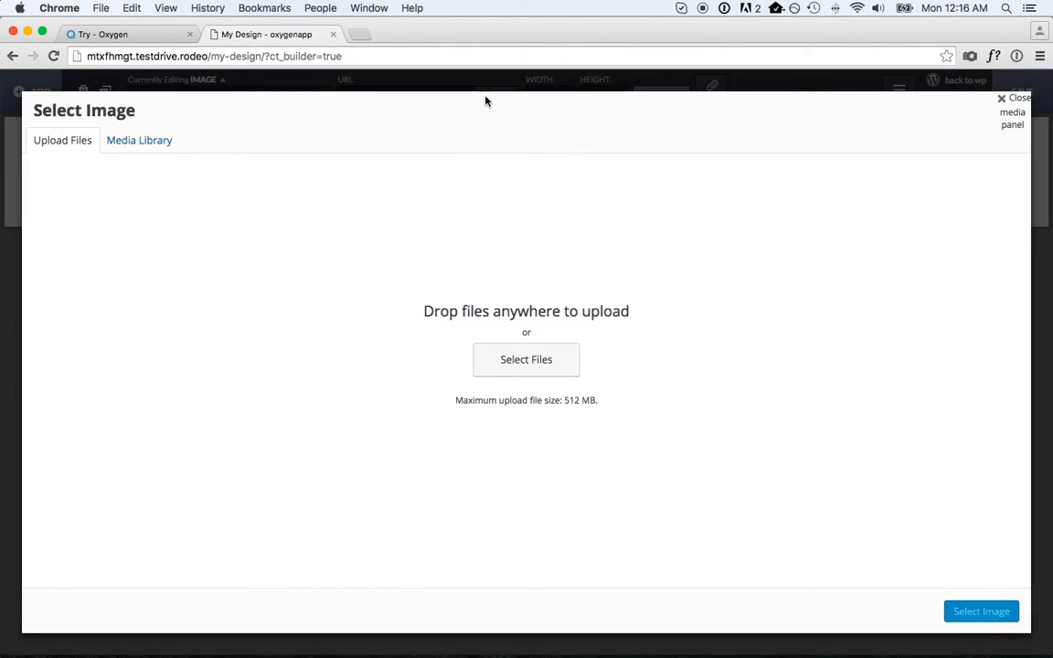
left_click(526, 366)
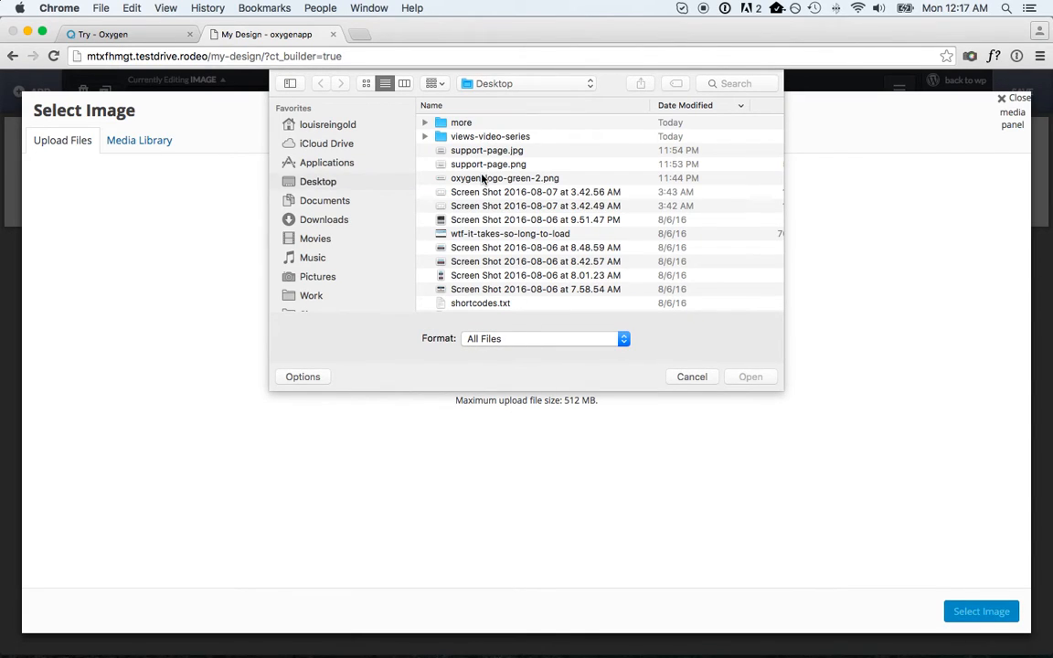
double_click(481, 178)
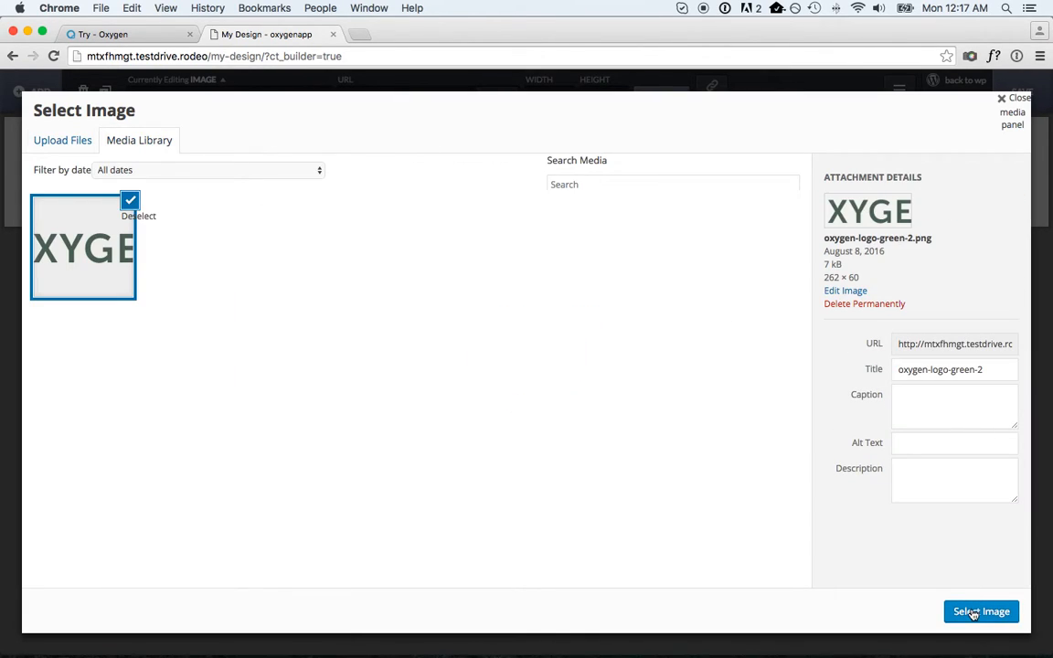
left_click(979, 611)
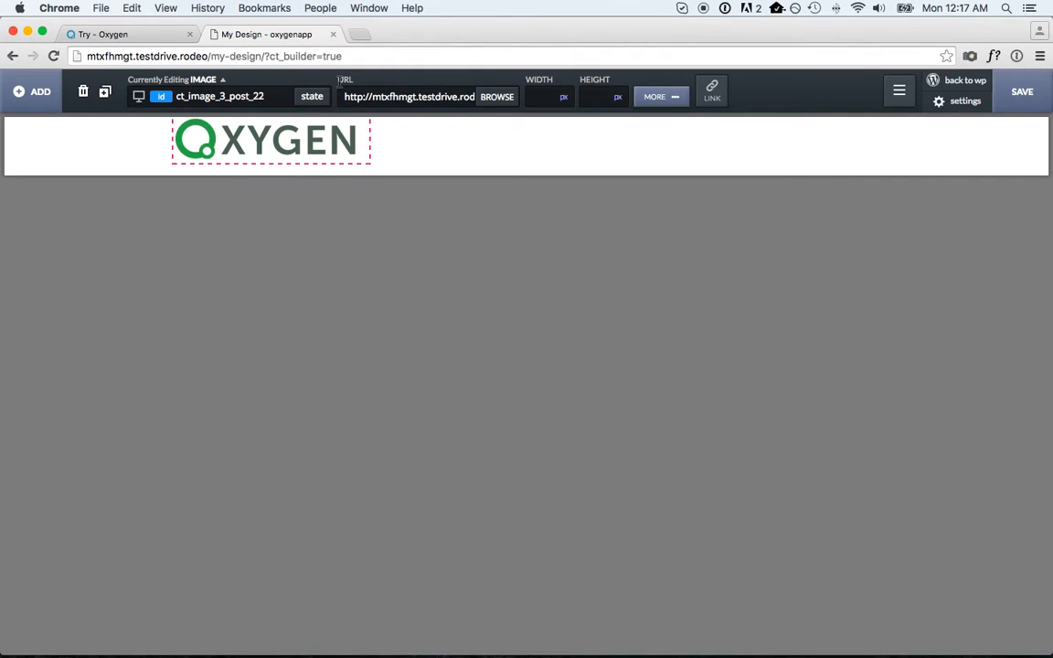
- Set the logo image's height to 30 px
left_click(602, 98)
type("40")
key("Down")
key("Down")
key("Down")
key("Down")
key("Down")
key("Down")
key("Down")
key("Down")
key("Down")
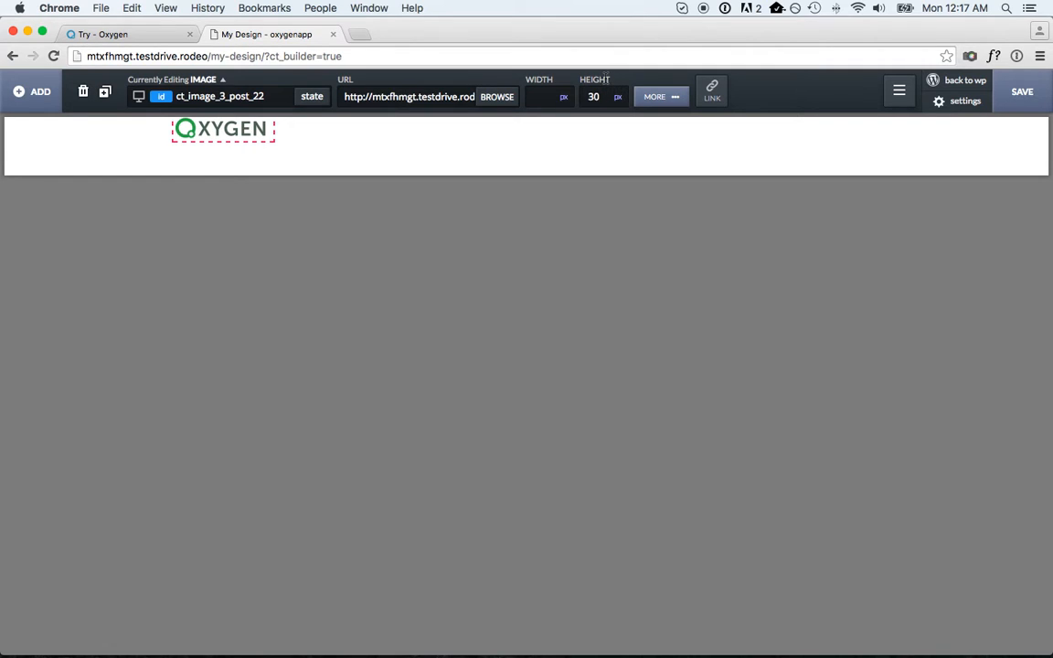
- Float the logo image to the left in its position settings
left_click(673, 108)
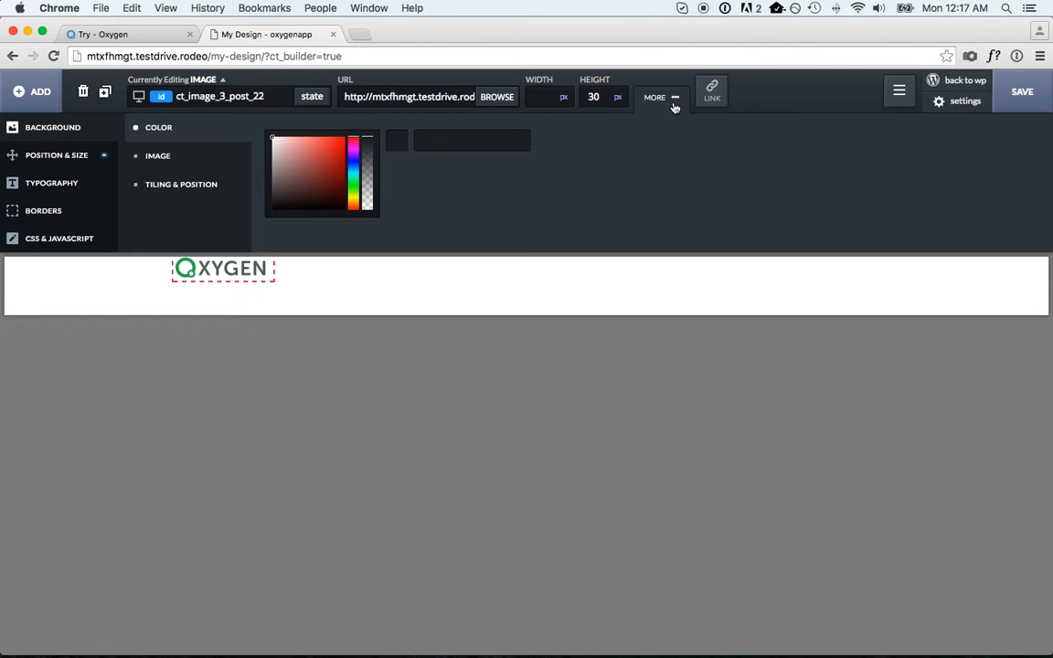
left_click(99, 159)
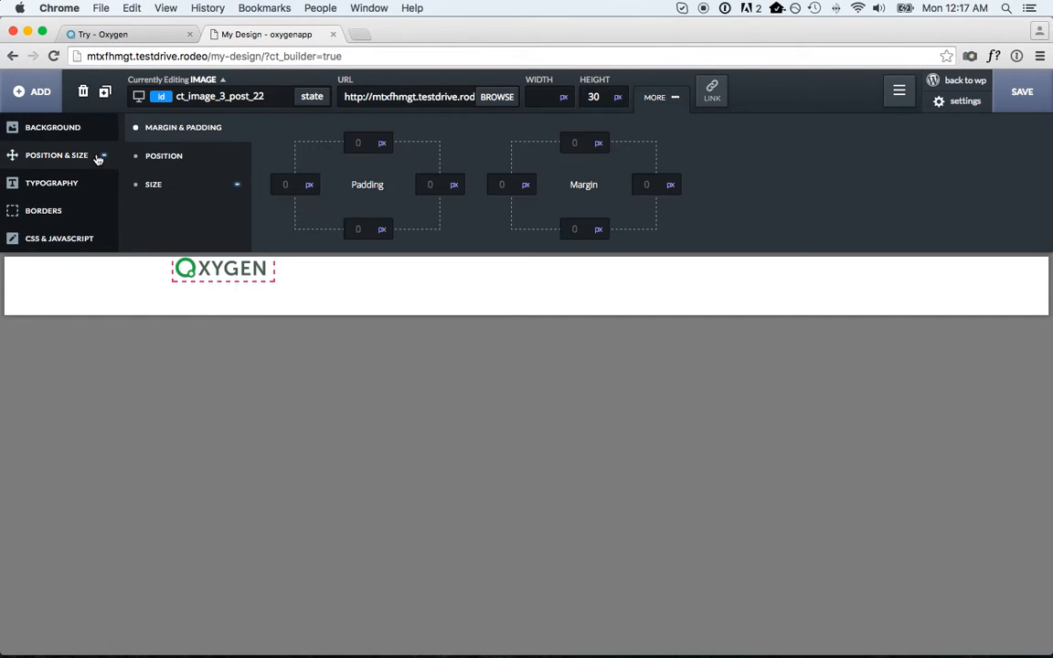
left_click(161, 156)
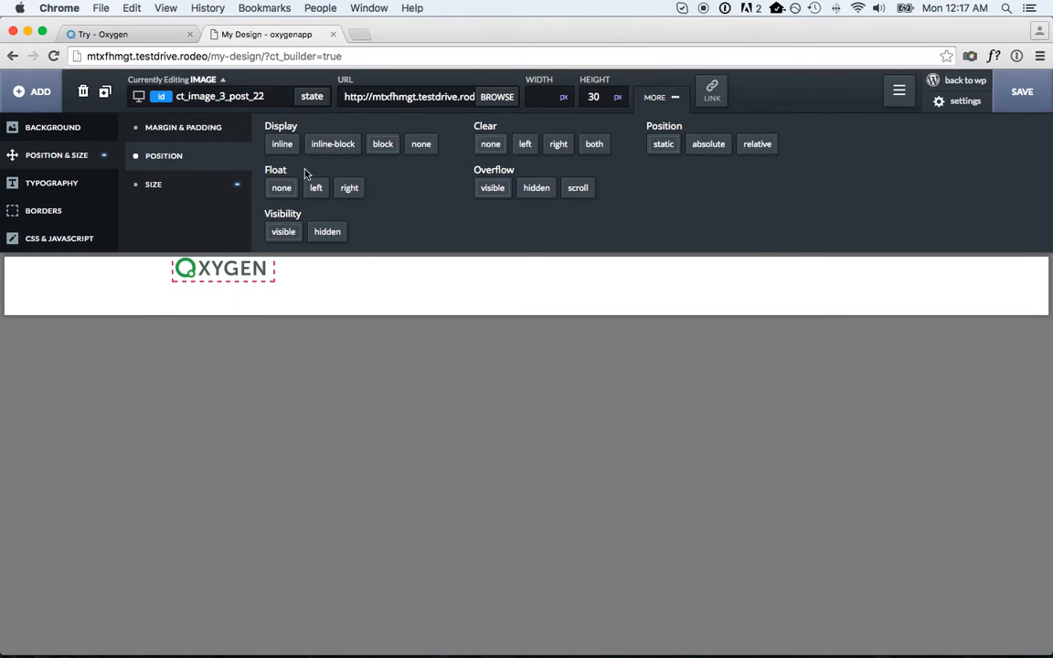
left_click(315, 189)
- Add a div block to the section containing the logo and float the block to the right
left_click(309, 269)
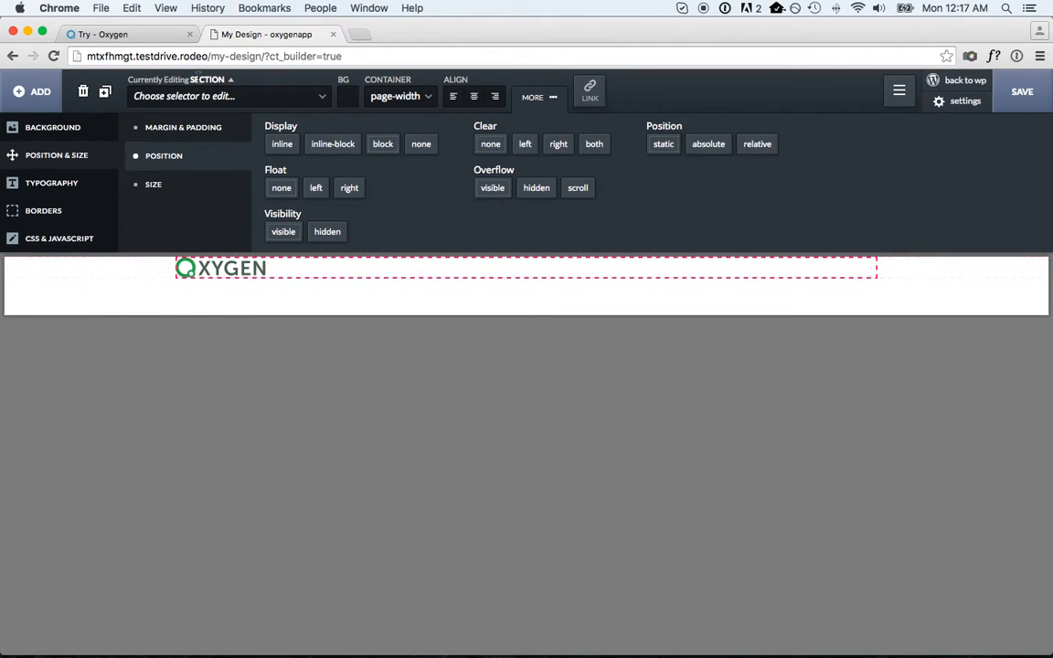
left_click(40, 92)
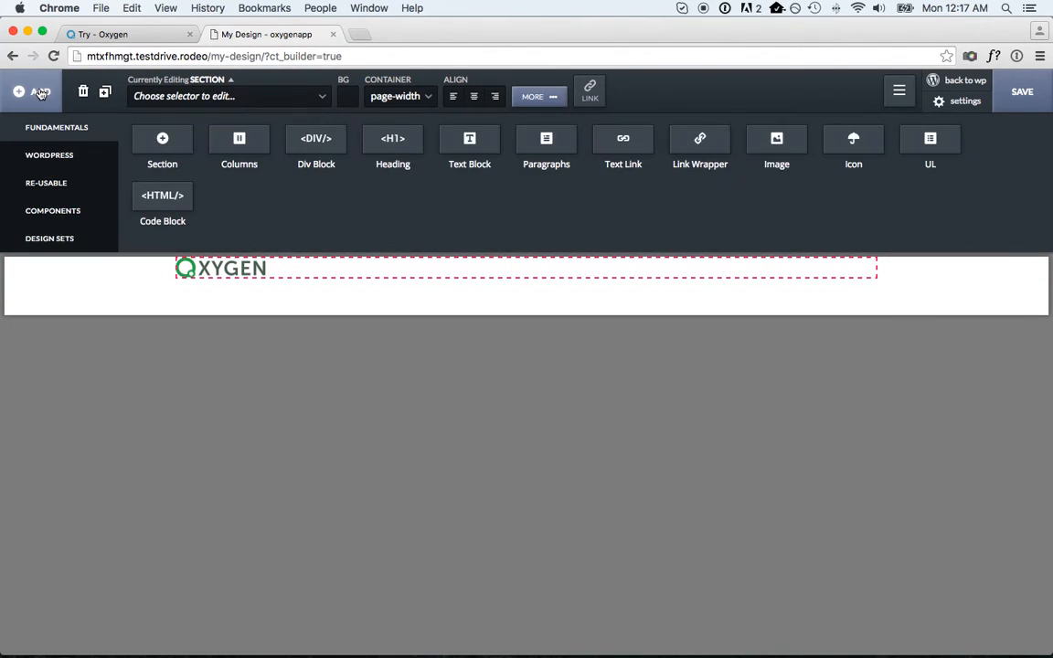
left_click(316, 145)
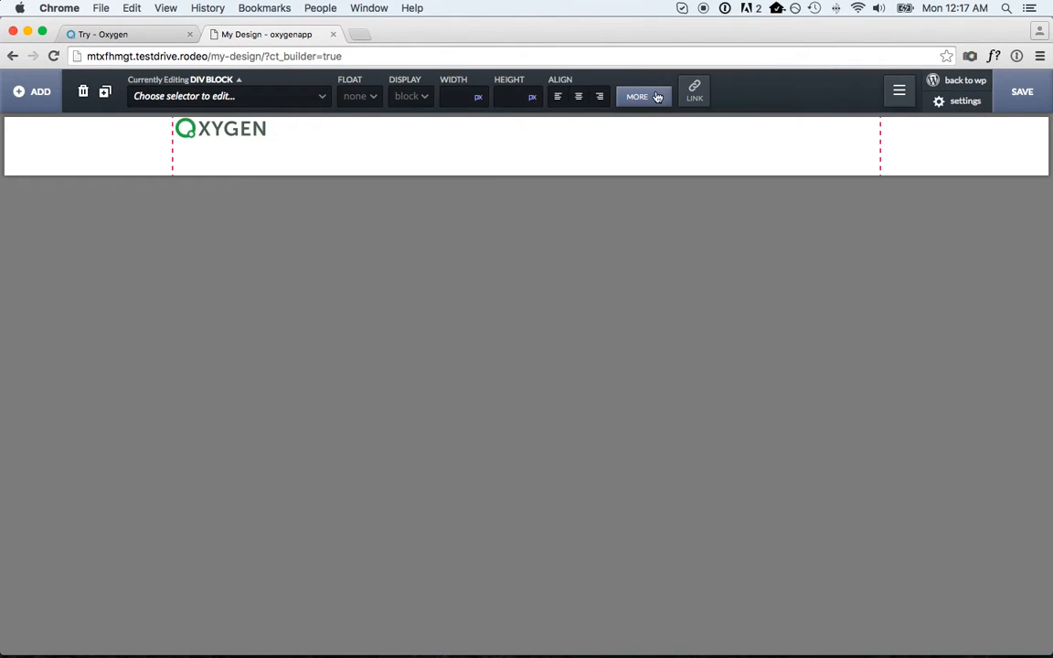
left_click(353, 97)
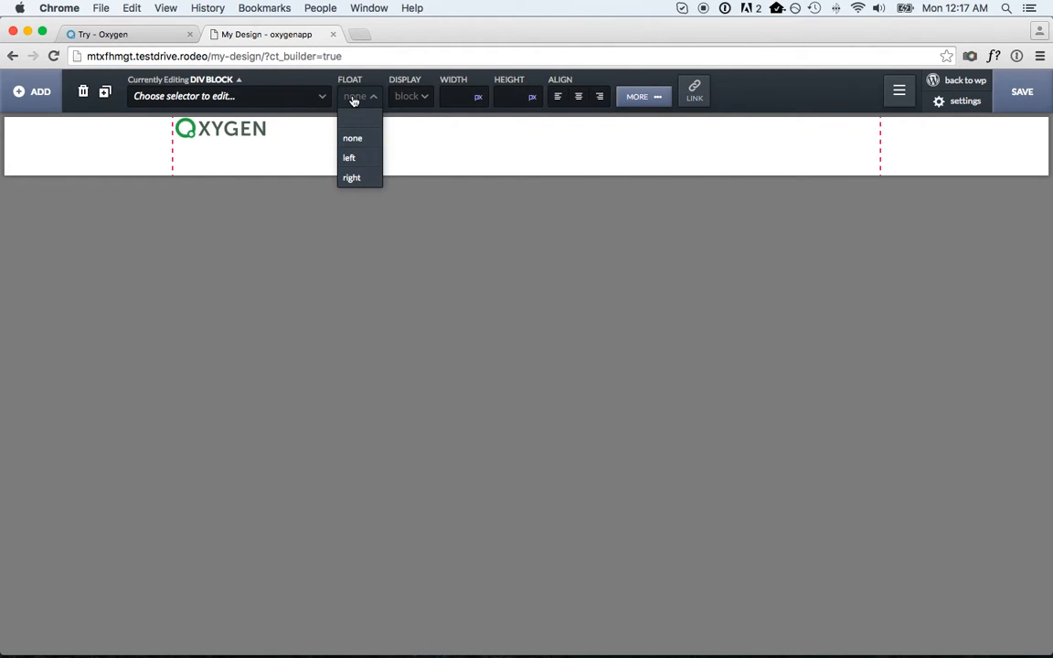
left_click(351, 177)
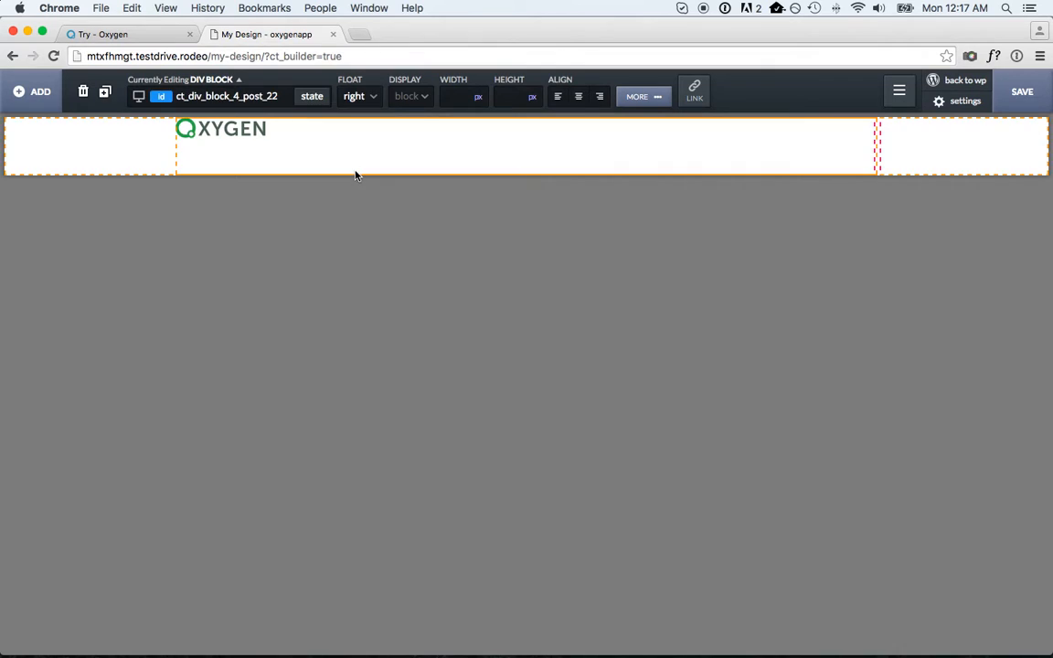
- Add a text link inside the right-floated div block and give it the class my_menu_link
left_click(33, 92)
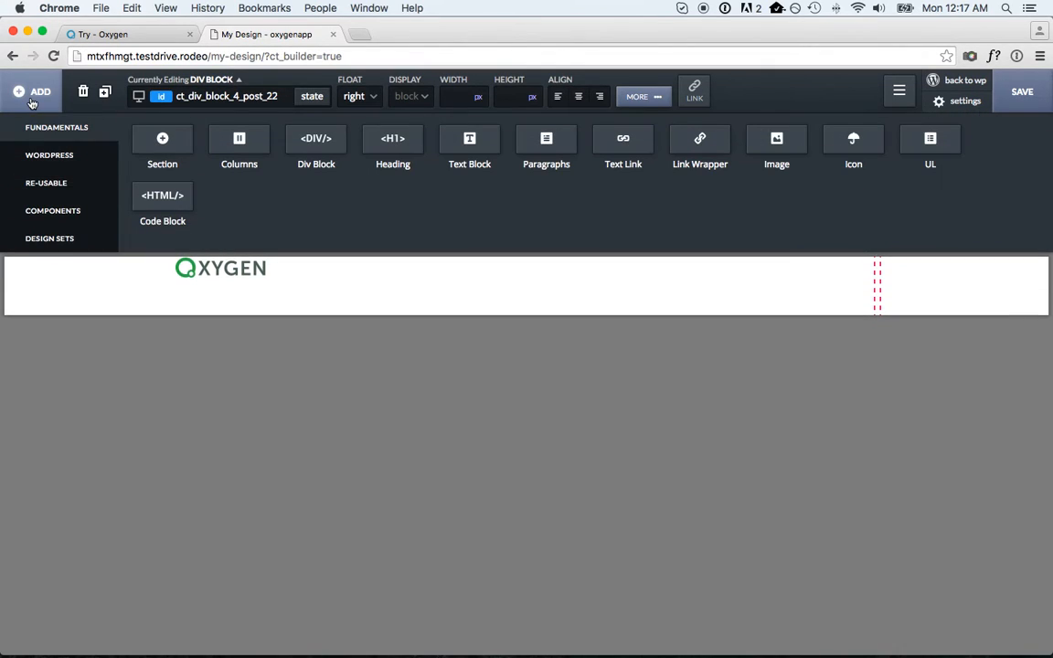
left_click(634, 144)
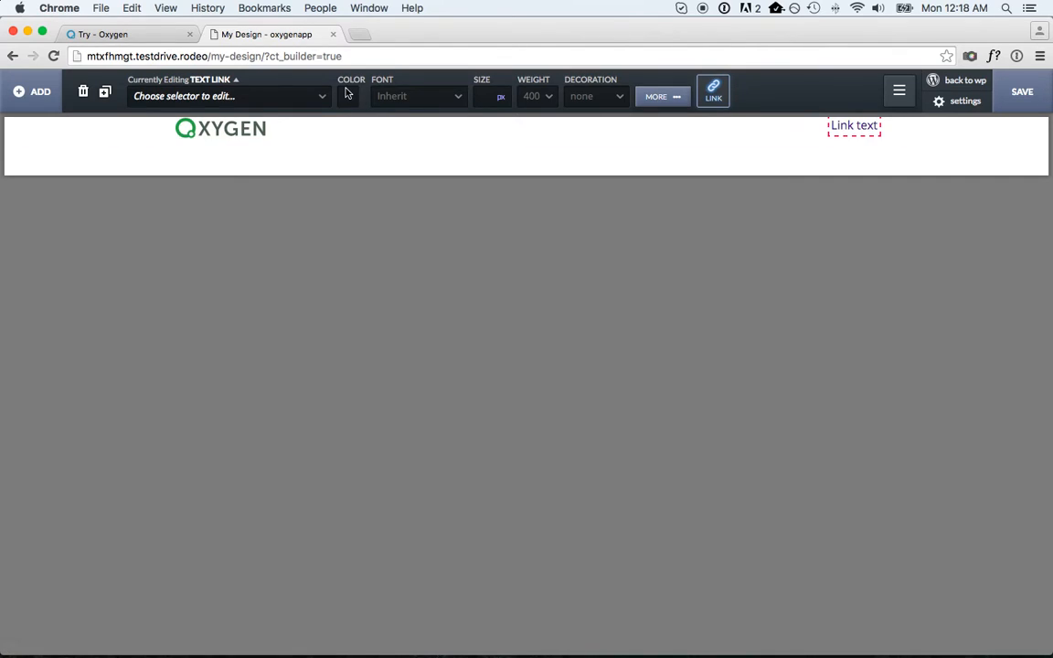
left_click(277, 103)
type("my_menu_link")
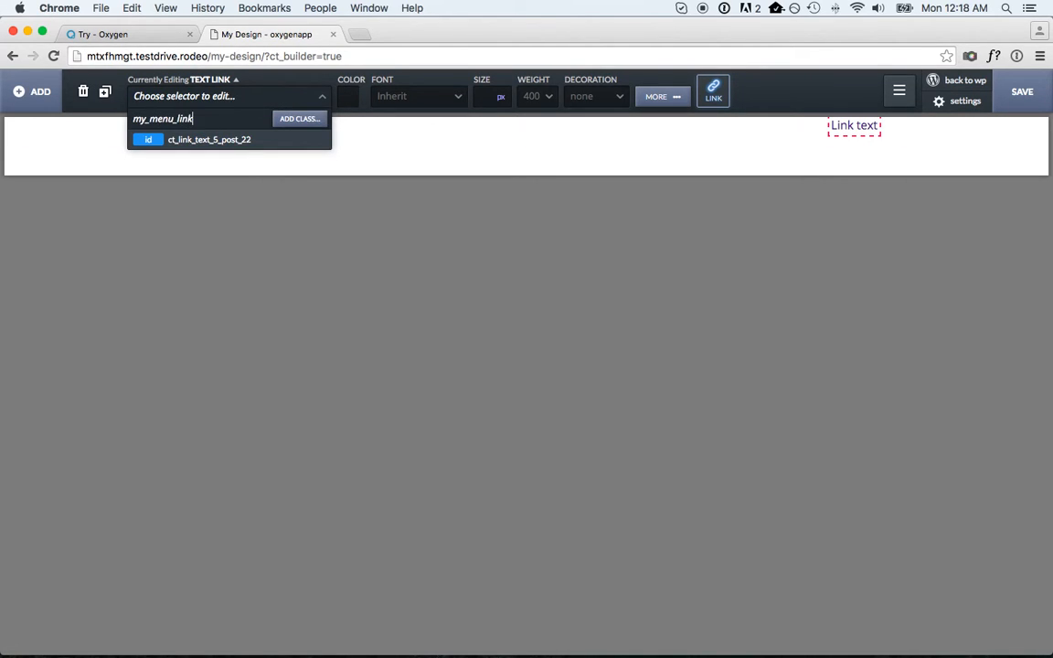
key("Return")
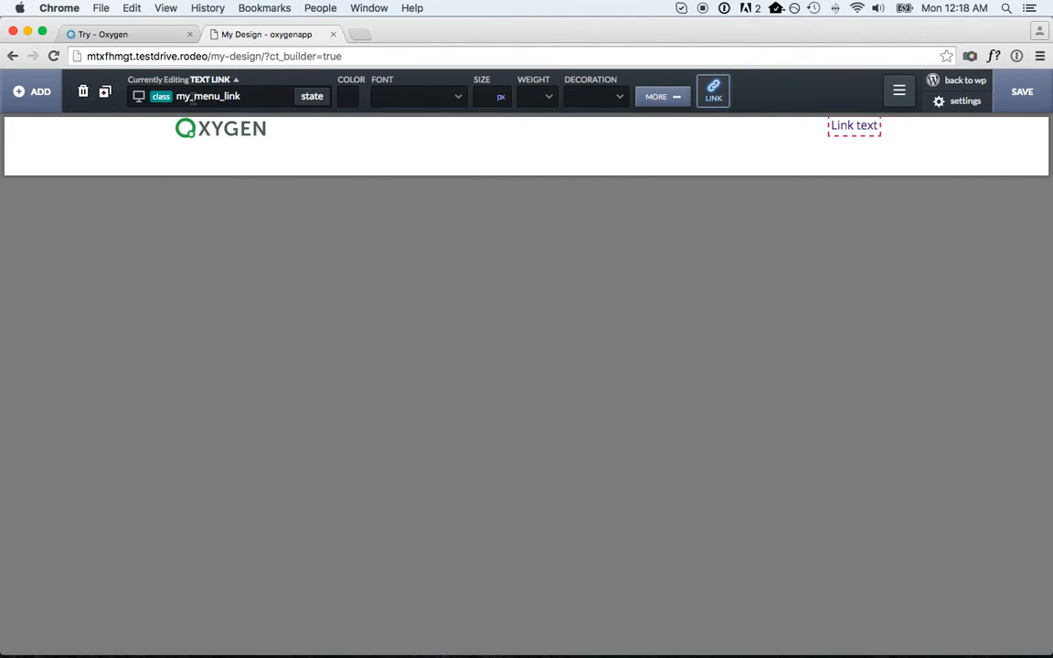
left_click(192, 103)
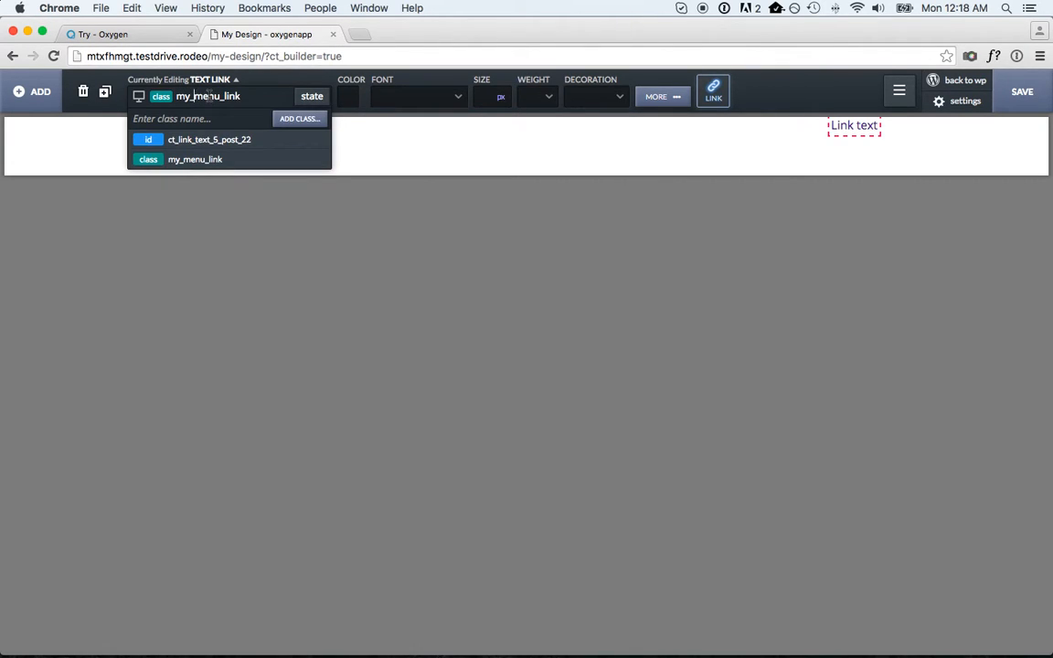
left_click(208, 96)
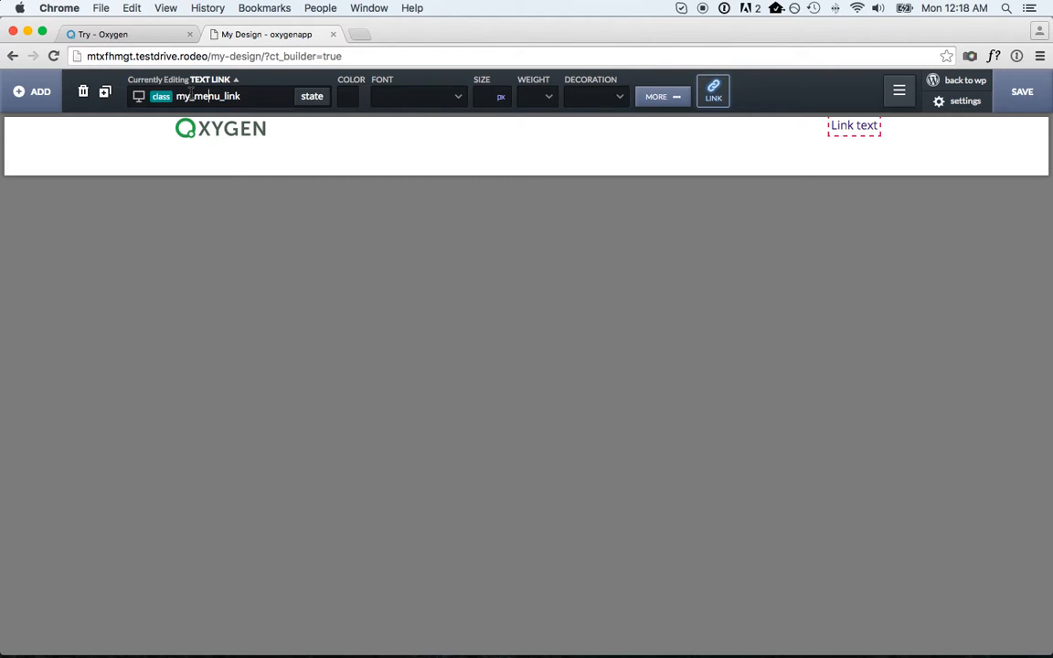
- Set the padding of the my_menu_link class to 10 px on all four sides
left_click(658, 96)
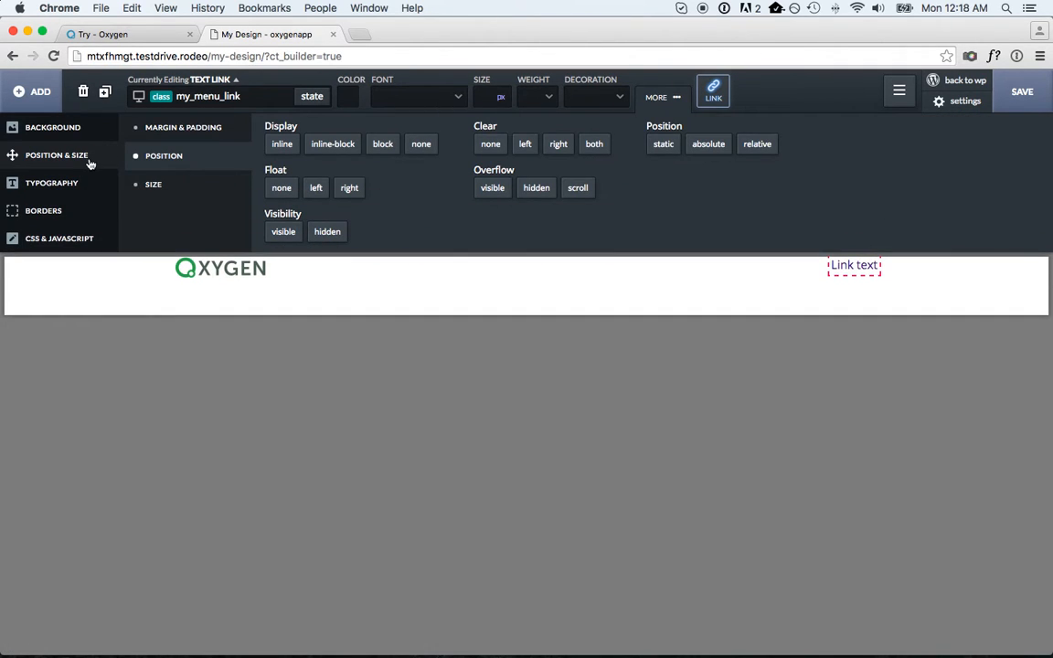
left_click(89, 161)
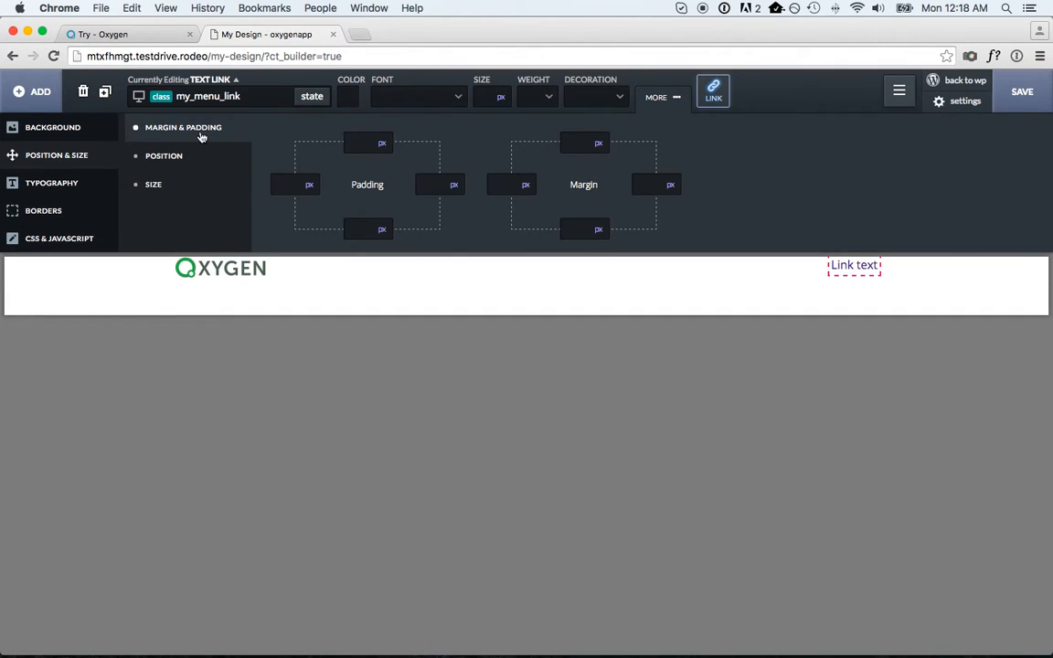
left_click(351, 141)
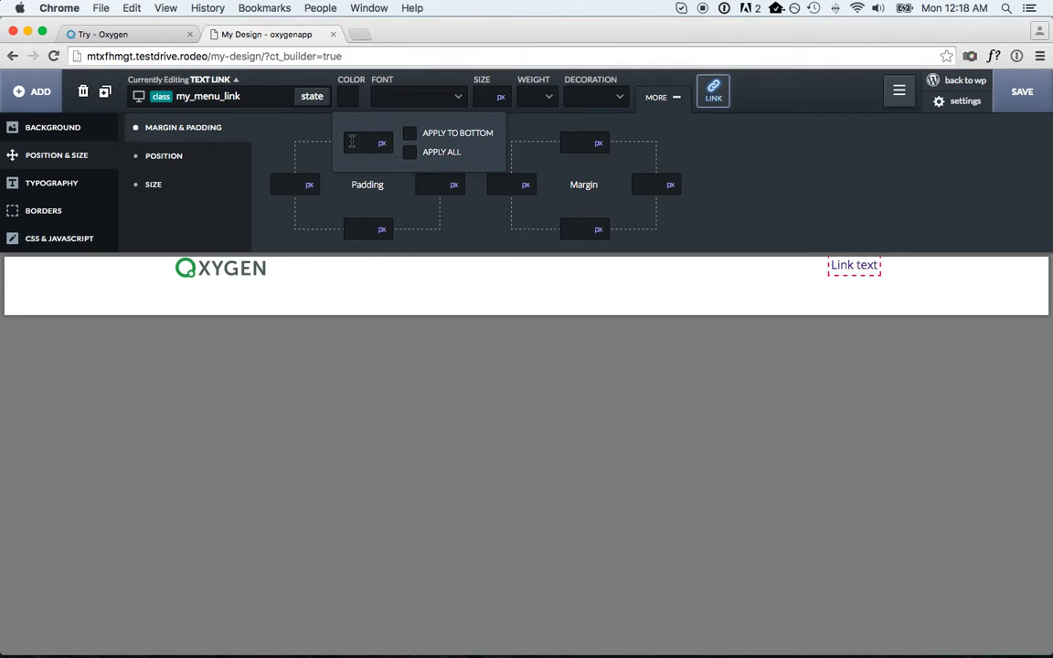
type("10")
key("Tab")
type("10")
left_click(431, 181)
type("10")
key("Tab")
type("10")
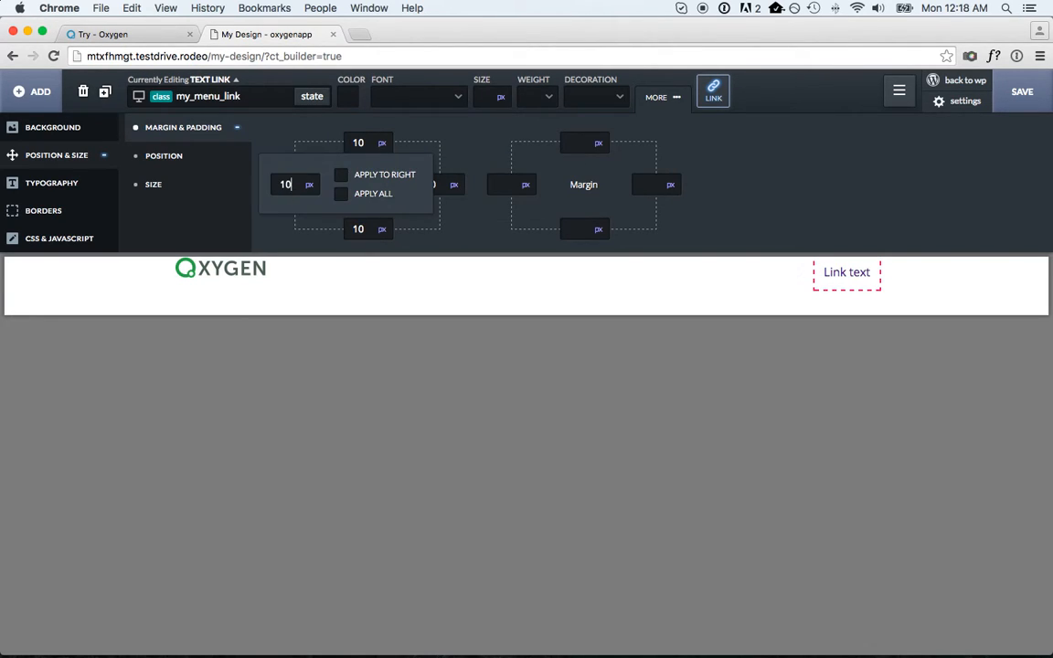
- Set the my_menu_link class's padding to 30 px at top and bottom and 20 px at left and right
left_click(369, 142)
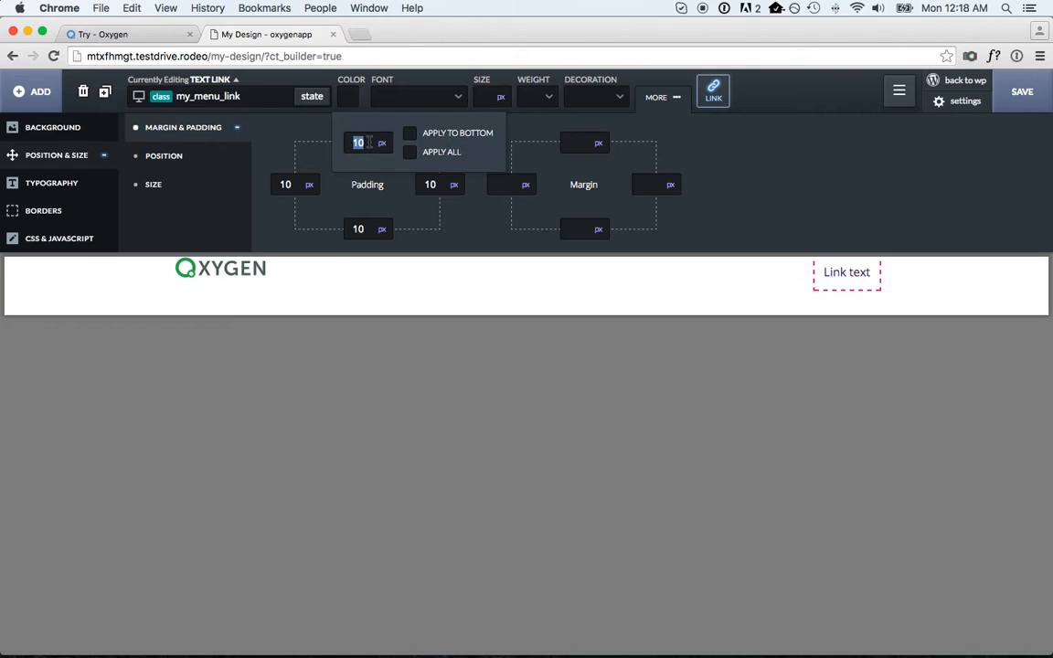
type("20")
key("super+a")
type("30")
left_click(472, 134)
left_click(433, 184)
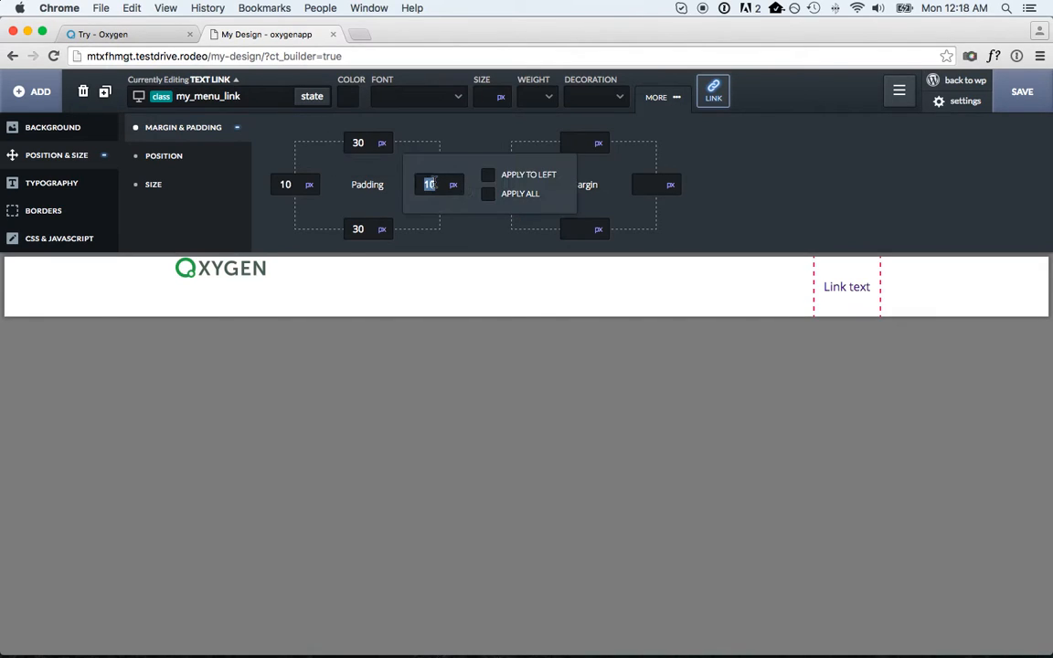
type("20")
left_click(535, 174)
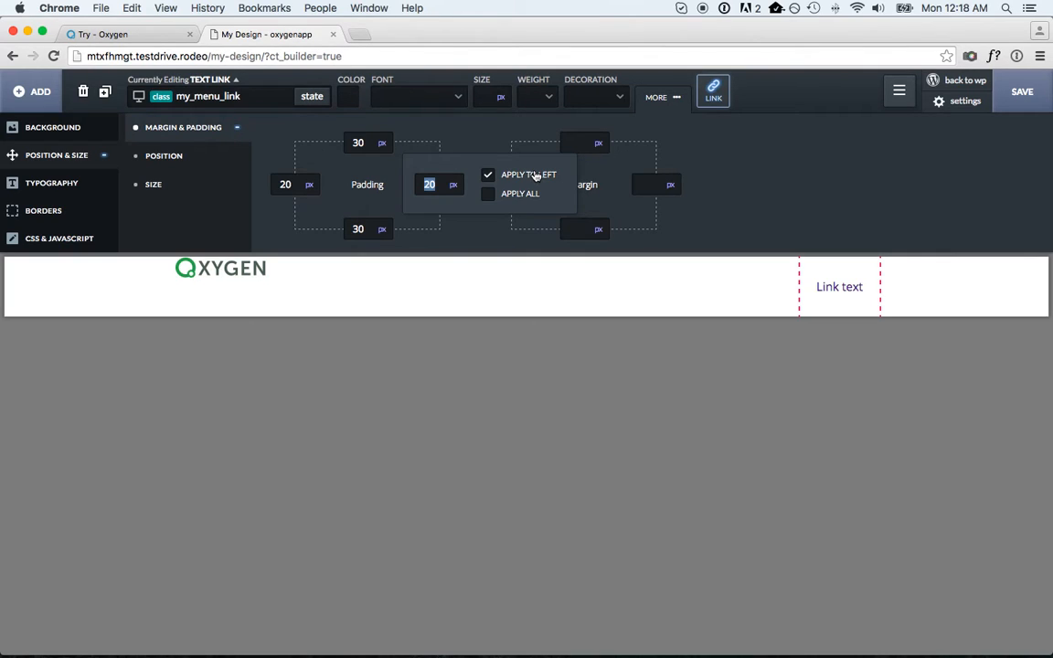
left_click(737, 175)
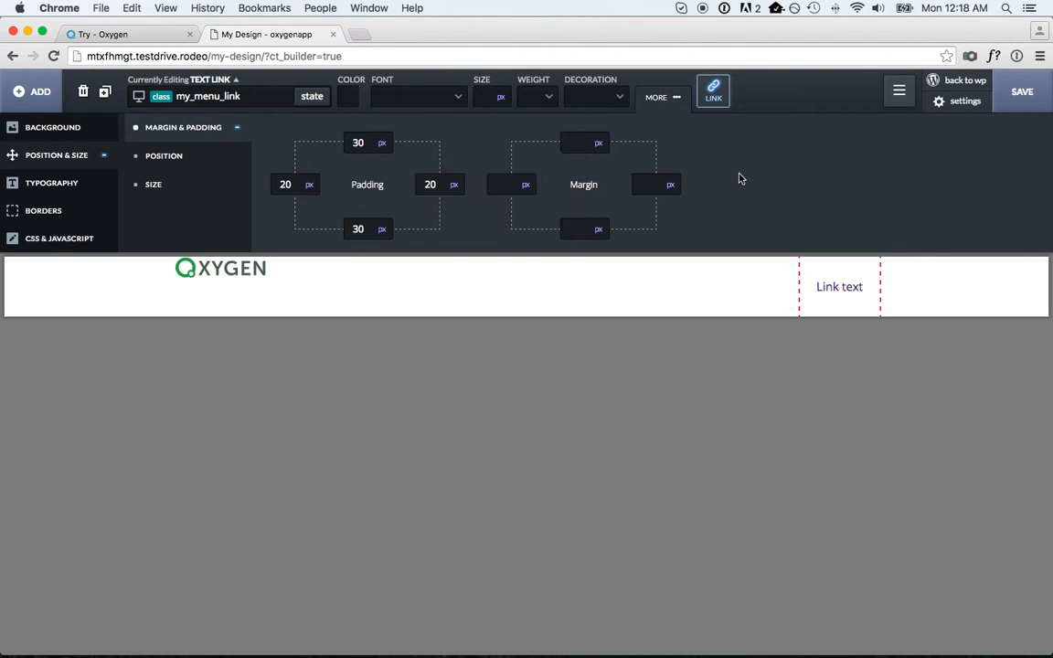
- Set the font size of the my_menu_link class to 15 px
left_click(491, 96)
type("14")
key("Up")
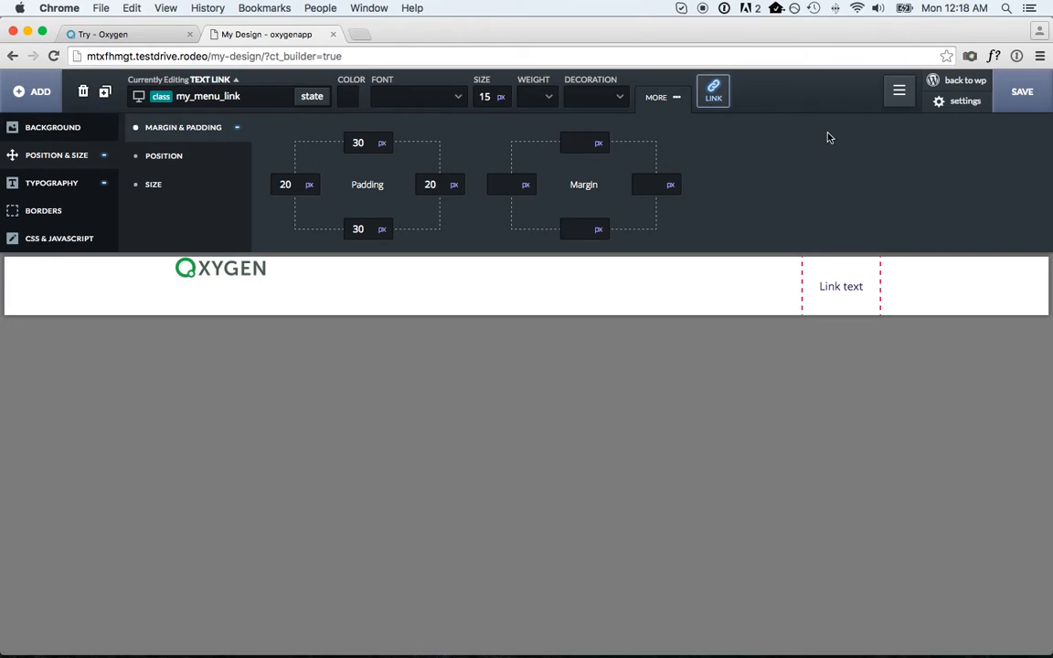
- Set both the global Display font and the global Text font to Lato
left_click(967, 106)
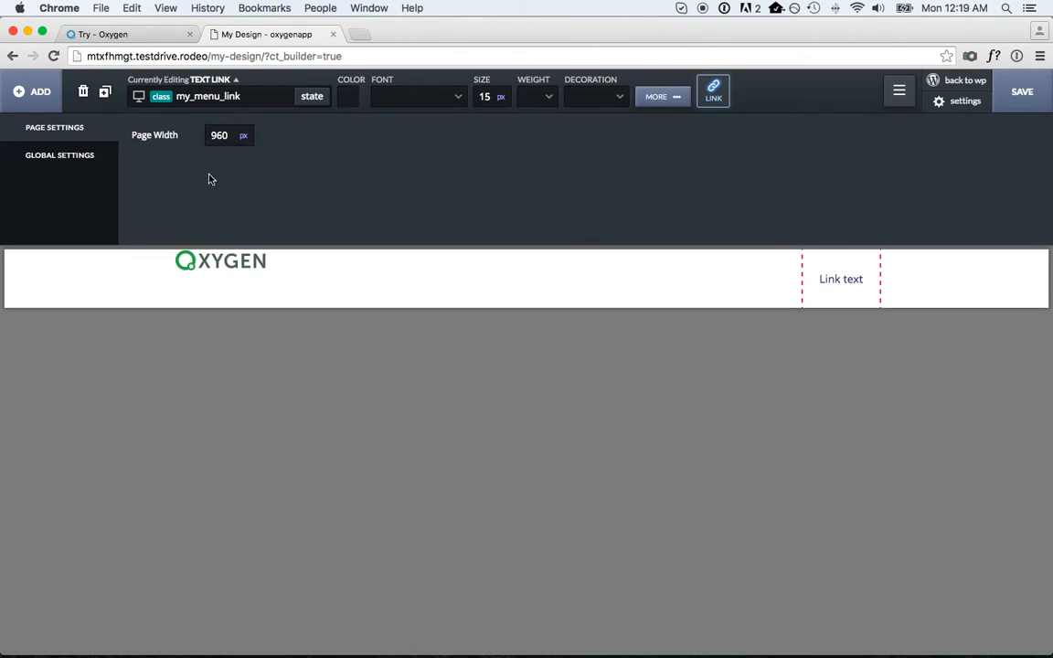
left_click(89, 163)
left_click(263, 134)
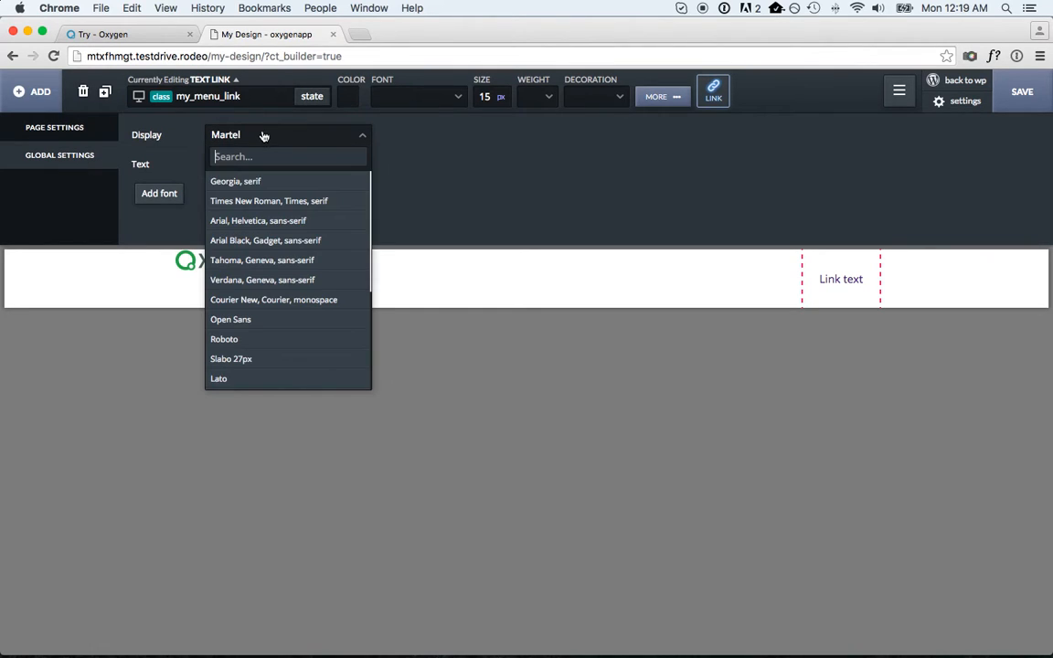
type("lato")
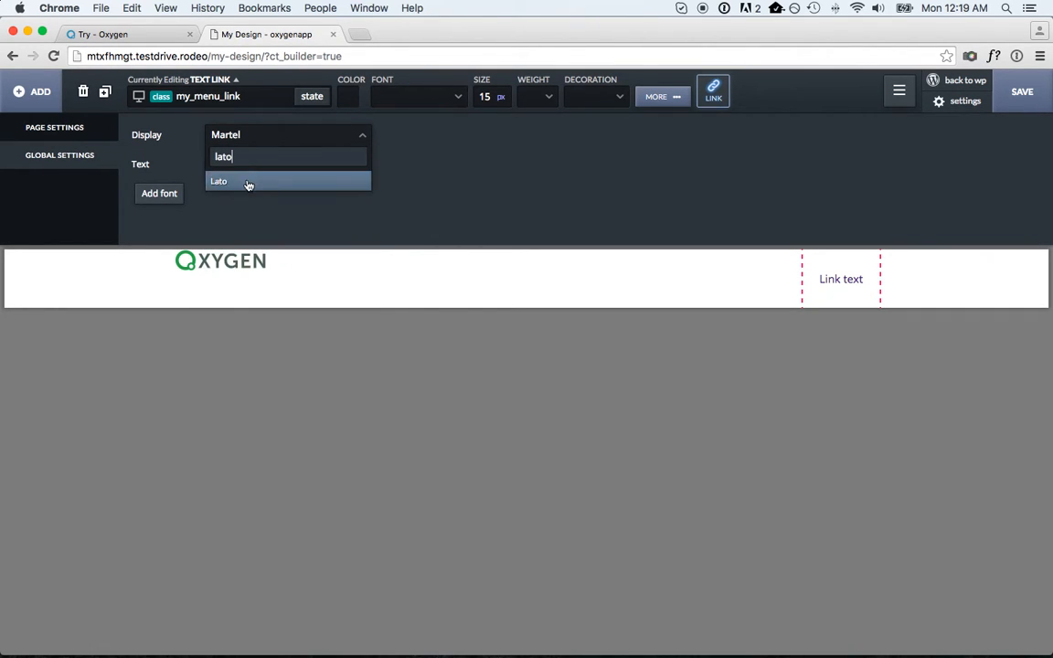
left_click(247, 182)
left_click(268, 172)
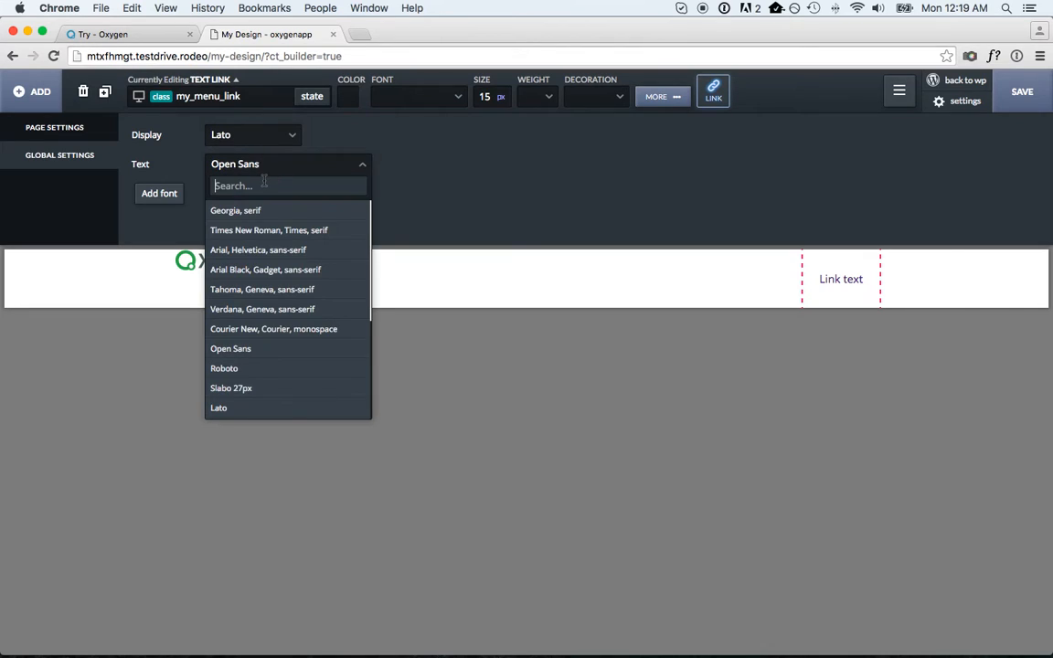
type("lato")
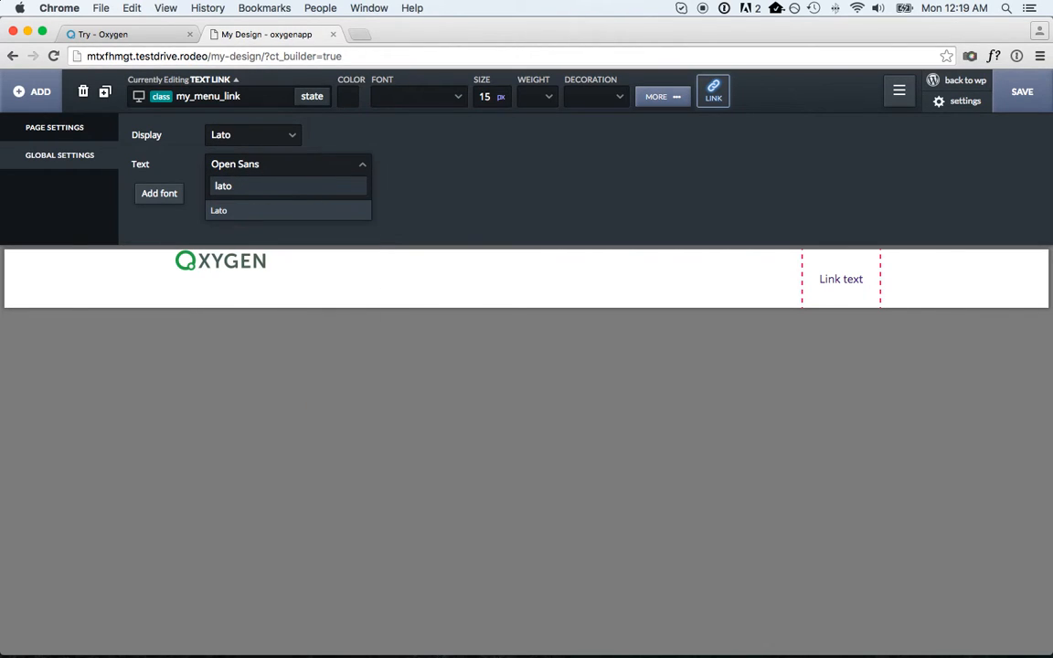
left_click(240, 211)
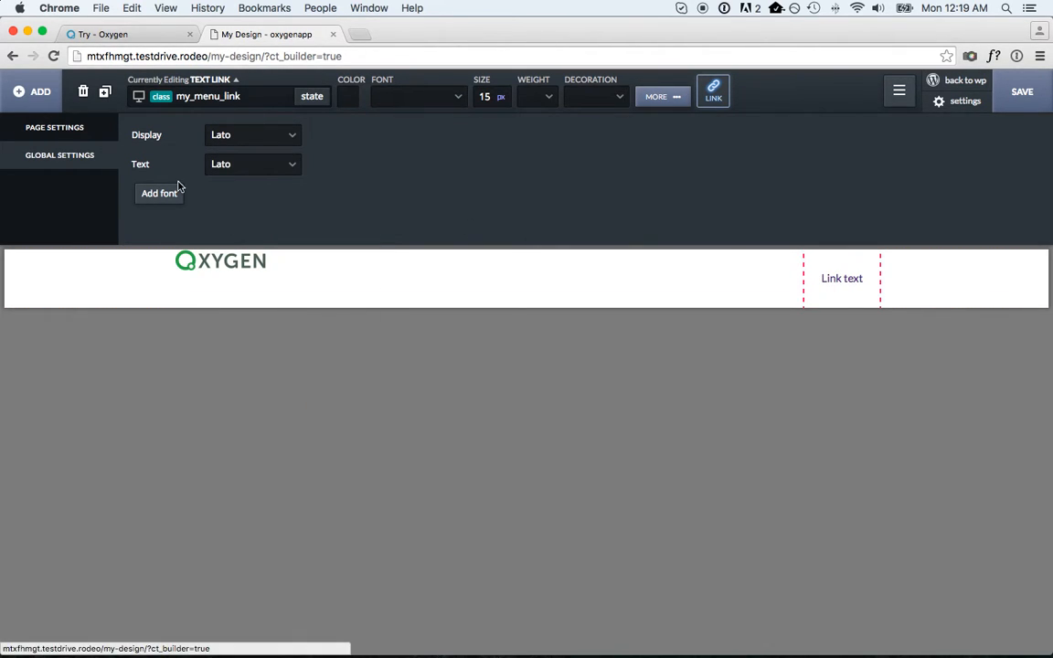
- Set the page width to 1020 px in the page settings
left_click(53, 127)
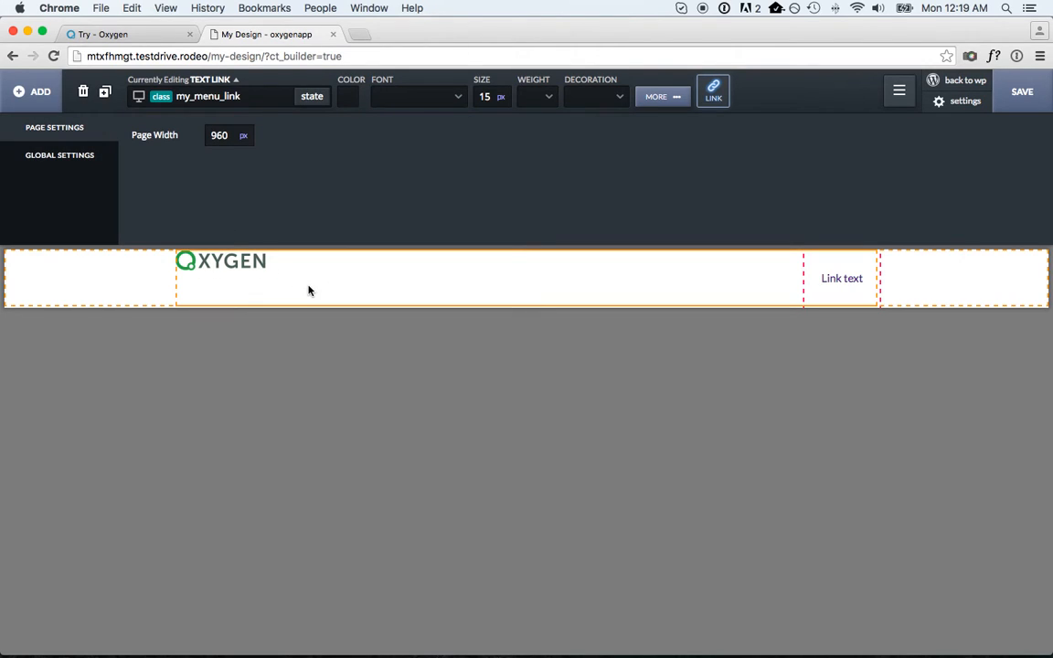
double_click(218, 135)
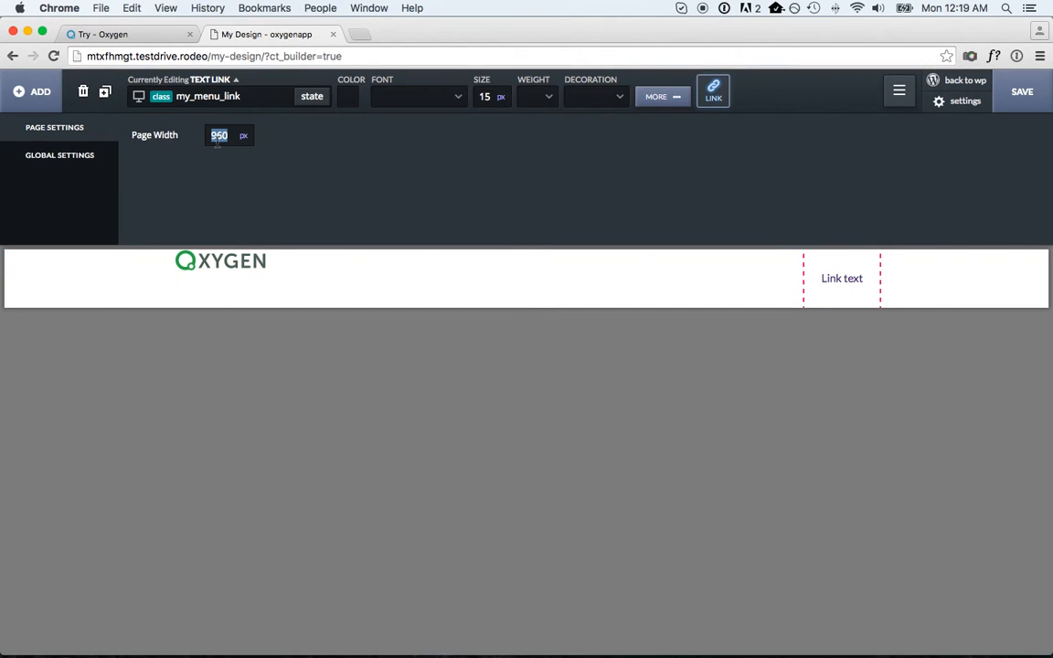
type("1020")
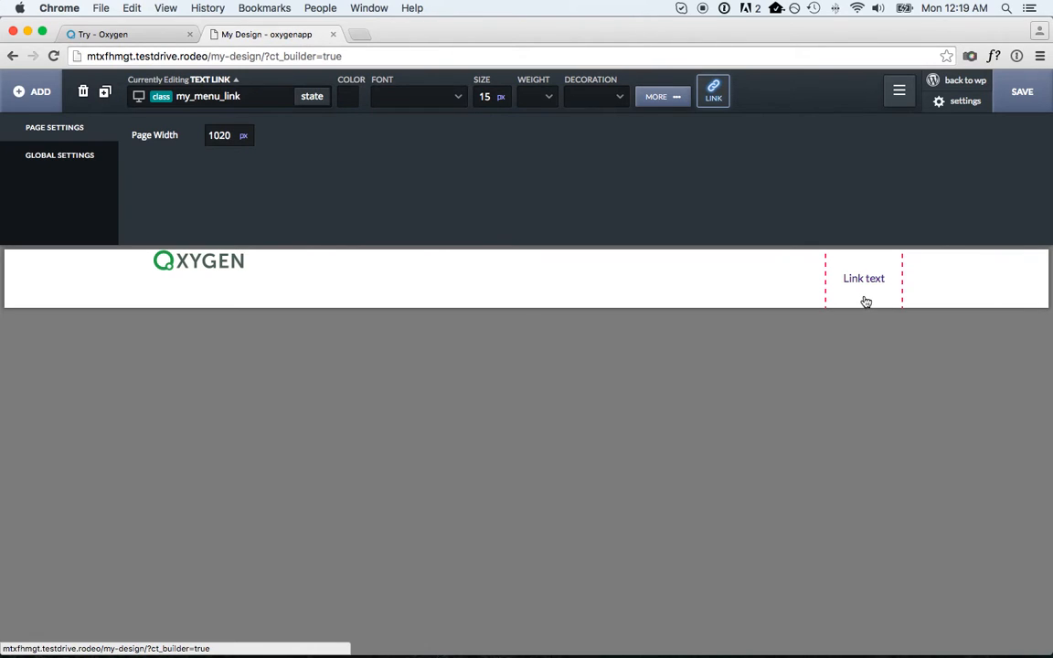
- Set the my_menu_link class's typography to font weight 400 and size 14 px
left_click(656, 96)
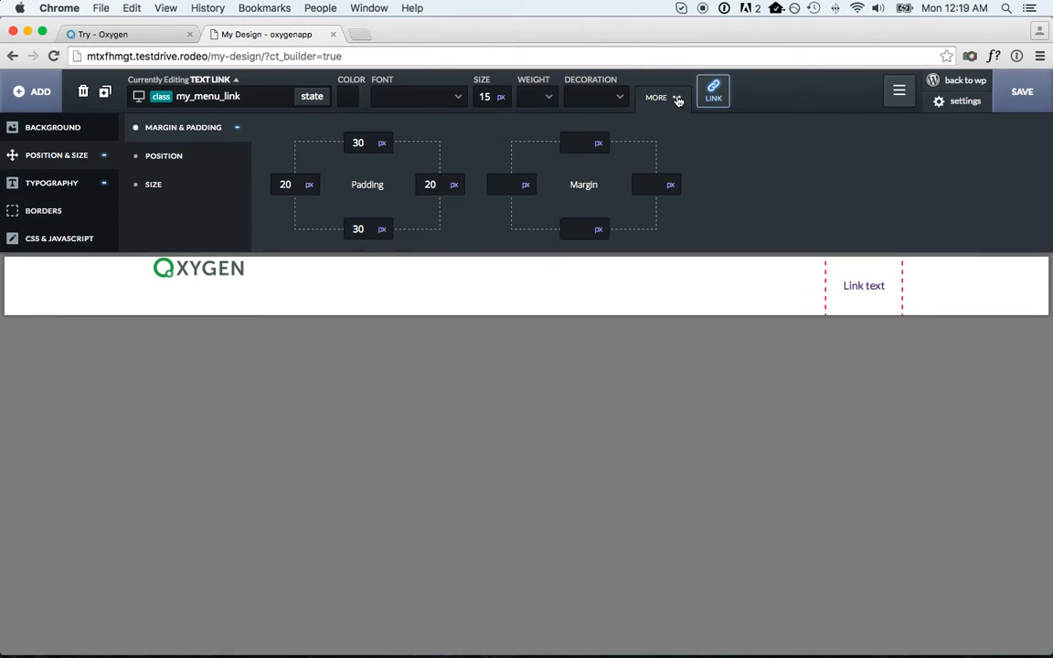
left_click(82, 181)
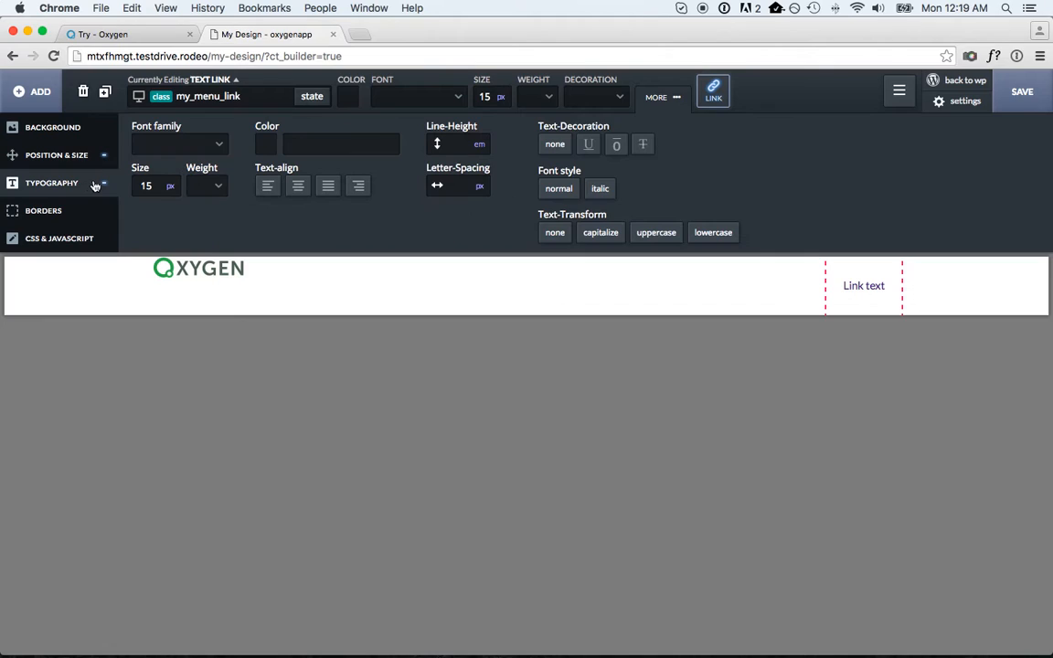
left_click(206, 186)
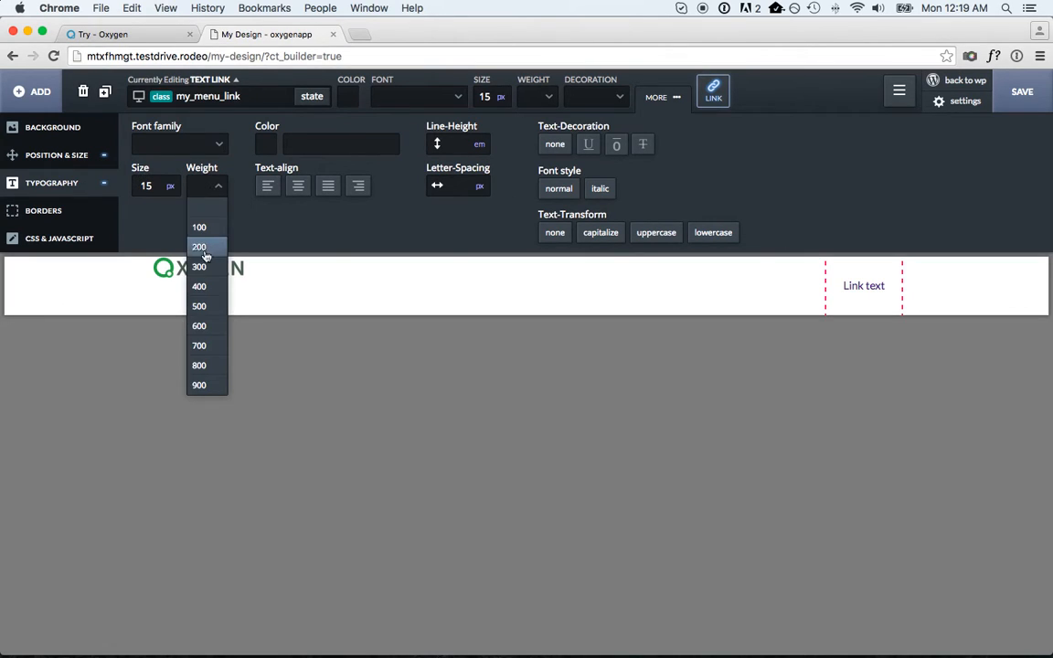
left_click(205, 285)
double_click(154, 187)
type("14")
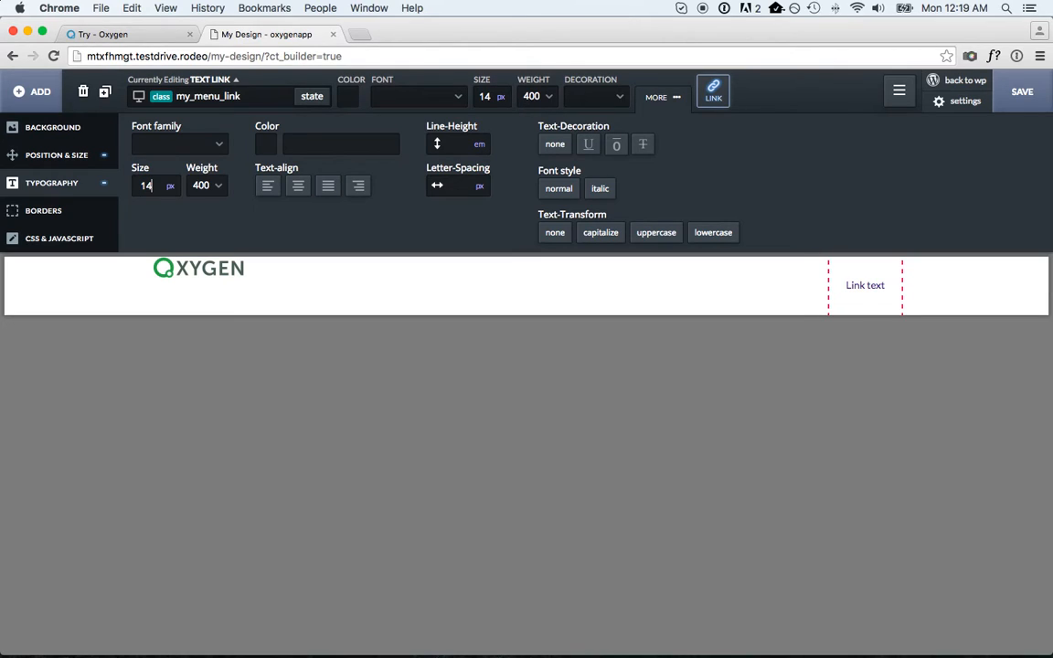
- Set the my_menu_link text color to semi-transparent black, rgba(0,0,0,0.65)
left_click(265, 144)
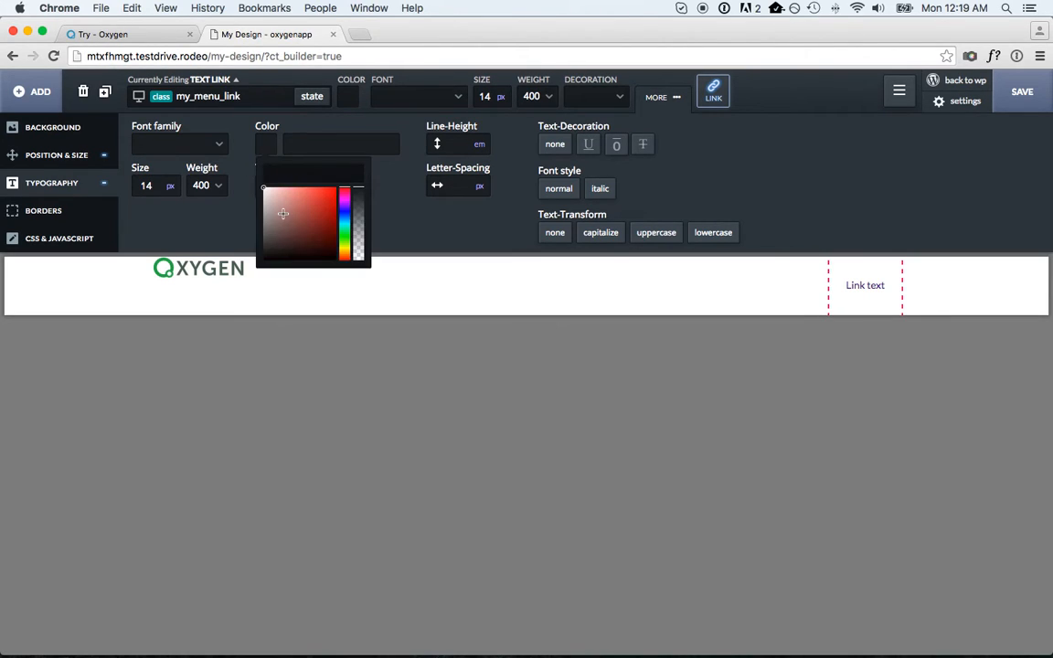
left_click_drag(274, 218, 235, 277)
left_click_drag(360, 191, 358, 204)
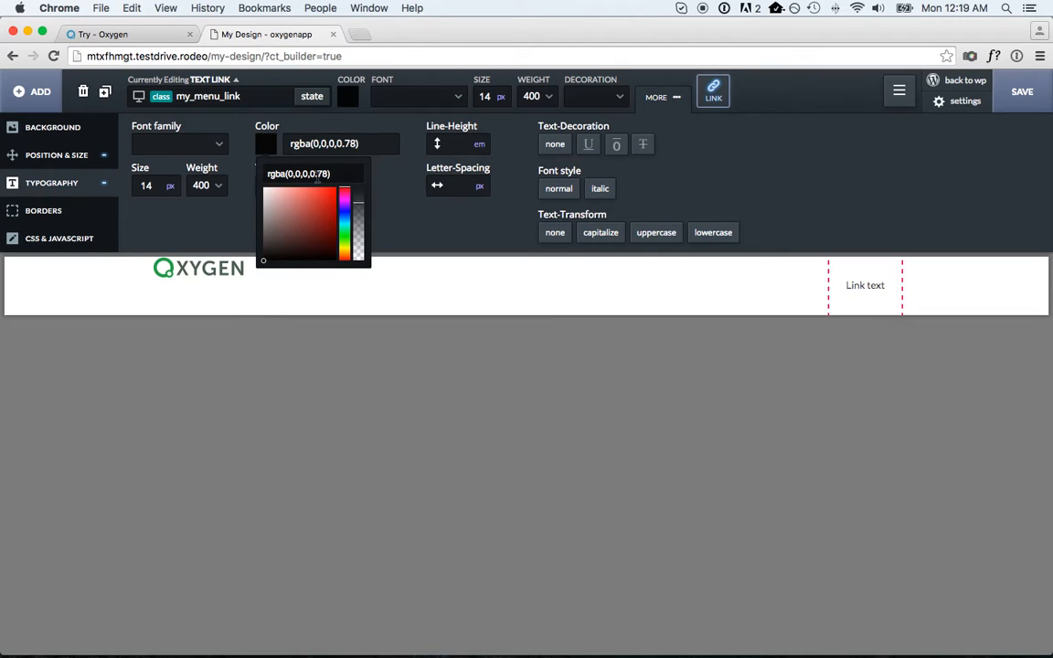
left_click_drag(356, 205, 357, 215)
left_click(829, 290)
left_click(851, 286)
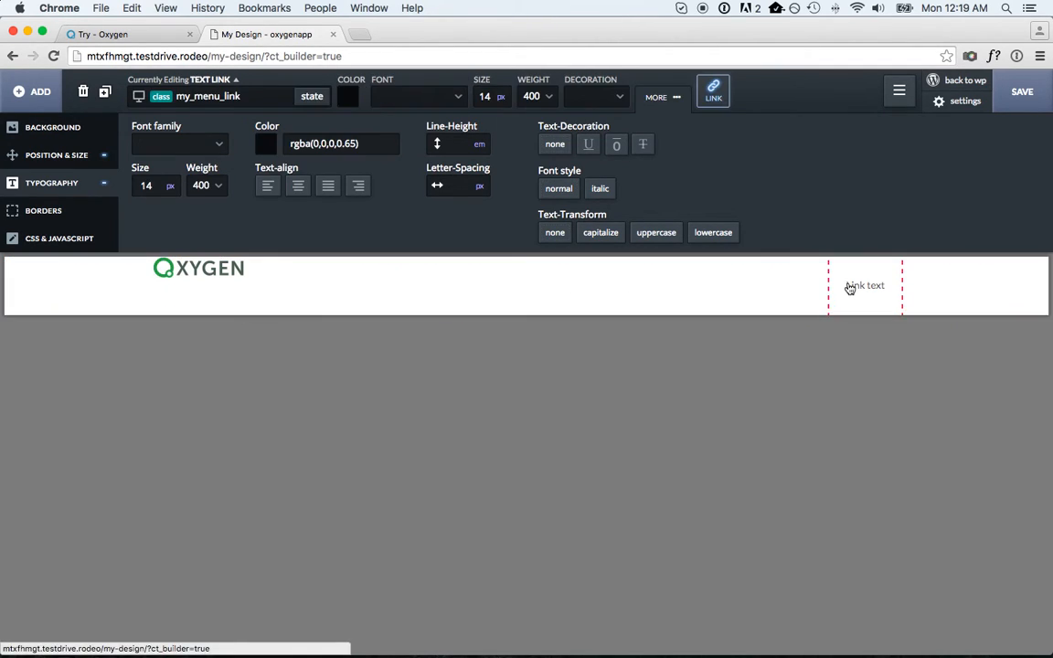
- Duplicate the text link four times to make a row of five menu links
left_click(104, 93)
left_click(104, 92)
left_click(104, 92)
left_click(104, 92)
- Change the text of the first three menu links to Home, Product Tour and About Us
double_click(598, 287)
type("Home")
double_click(676, 287)
triple_click(666, 287)
type("Product Tour")
left_click(719, 287)
double_click(719, 287)
triple_click(719, 287)
type("About Us")
- Change the text of the last two menu links to Support and Help & Documentation
left_click(795, 287)
double_click(795, 287)
type("Support")
left_click(851, 287)
double_click(849, 286)
type("Help & Documentation")
- Give the my_menu_link class a 2 px solid top border in its hover state
left_click(518, 303)
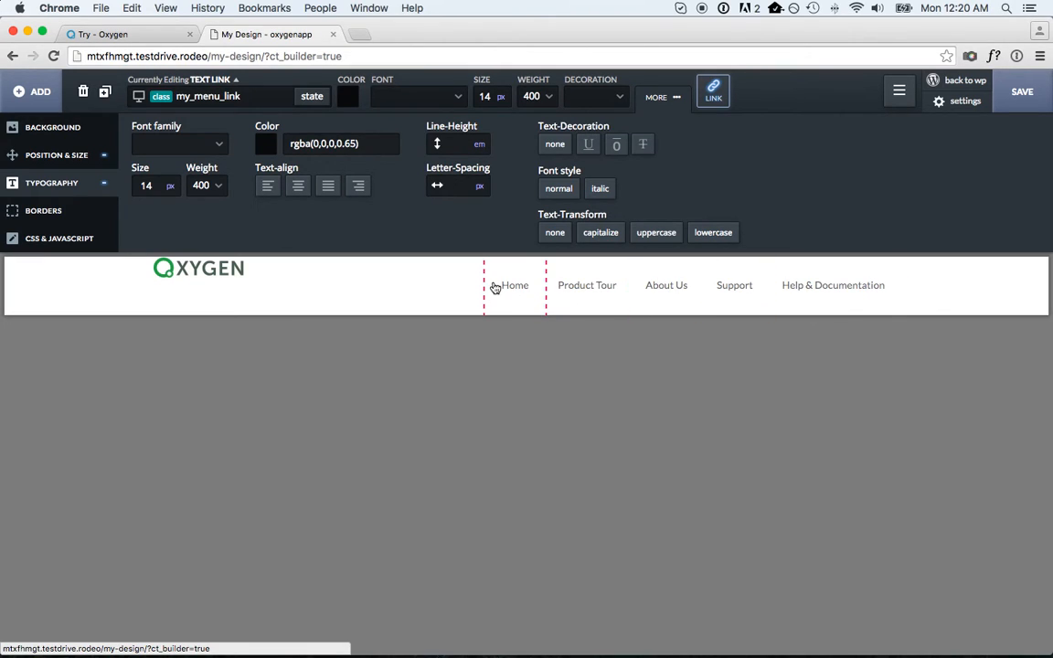
left_click(322, 97)
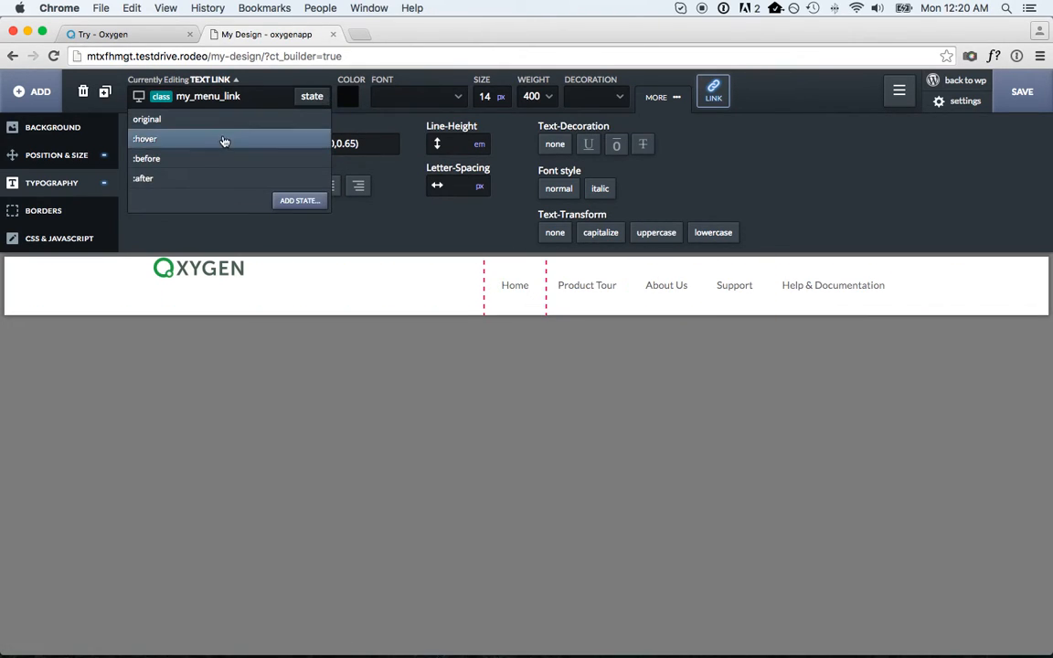
left_click(221, 140)
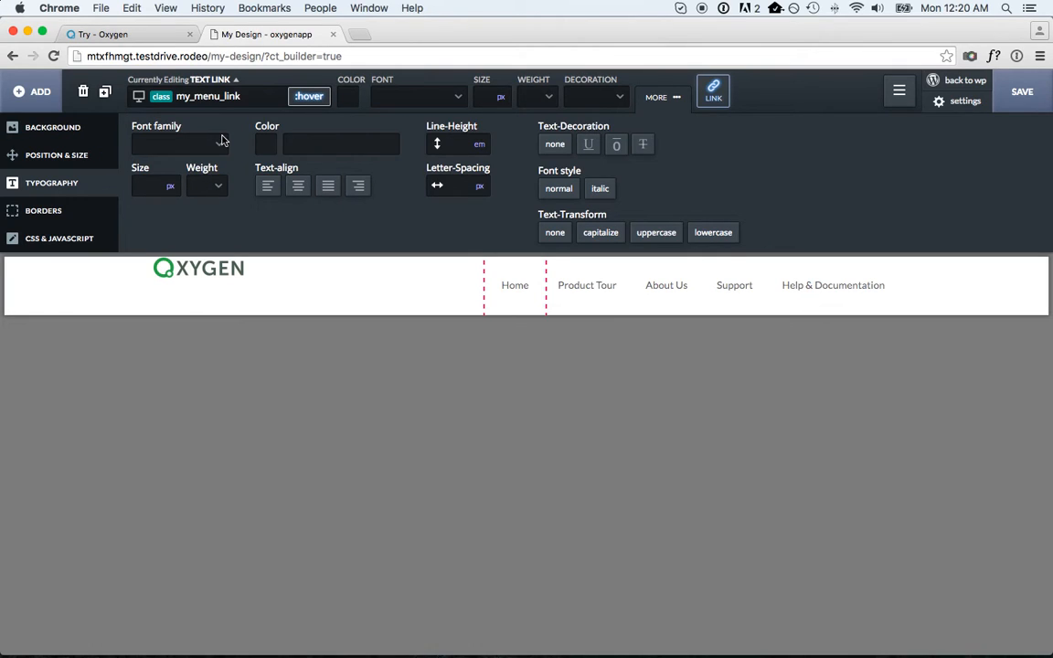
left_click(42, 211)
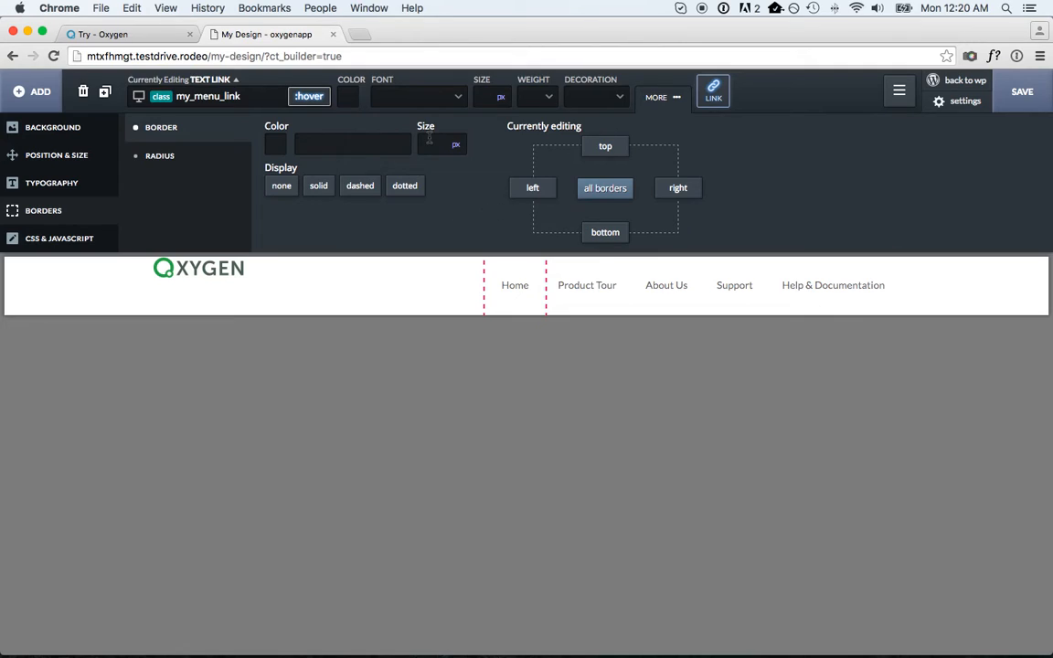
left_click(607, 149)
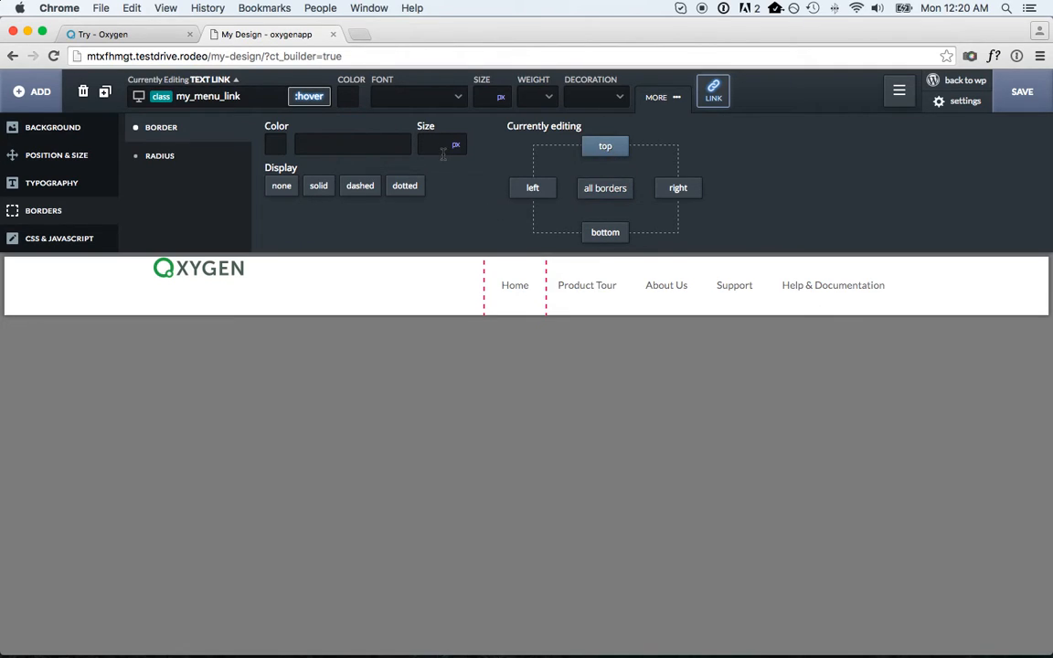
type("2")
left_click(318, 185)
- Color the hover state's top border green, rgba(38,181,68,1.0), and return to the class's original state
left_click(277, 144)
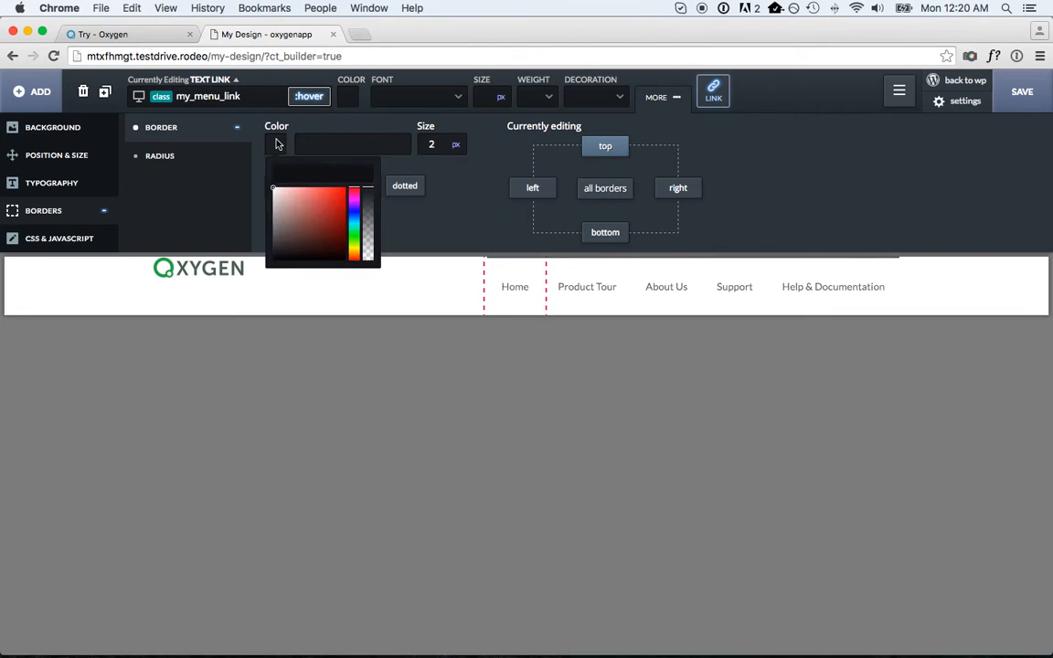
left_click_drag(358, 215, 359, 233)
left_click_drag(328, 190, 331, 212)
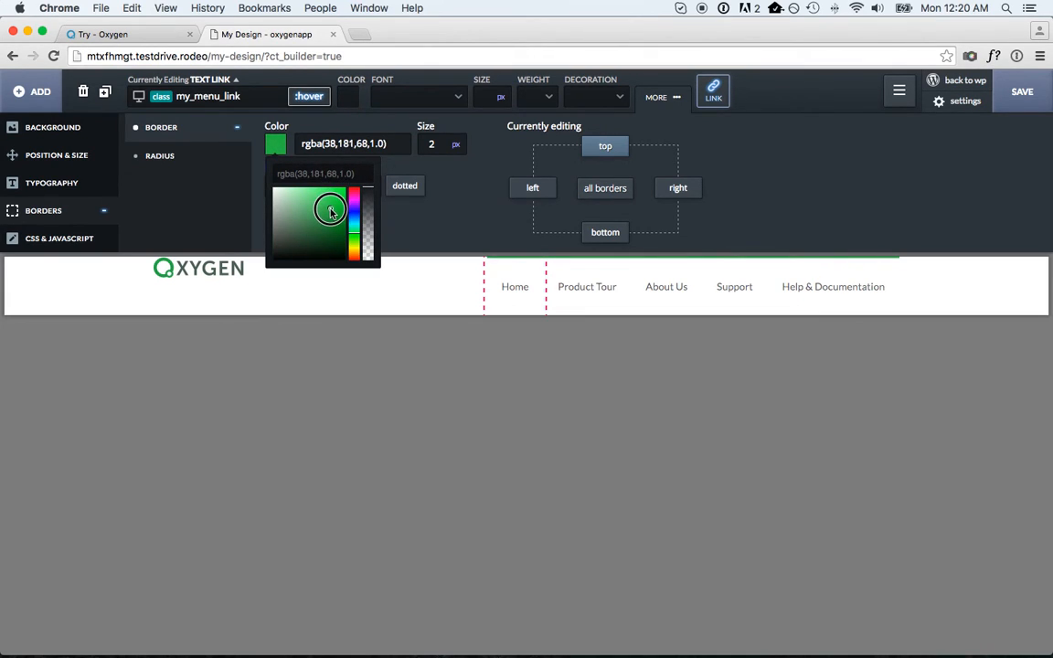
left_click(306, 97)
left_click(290, 117)
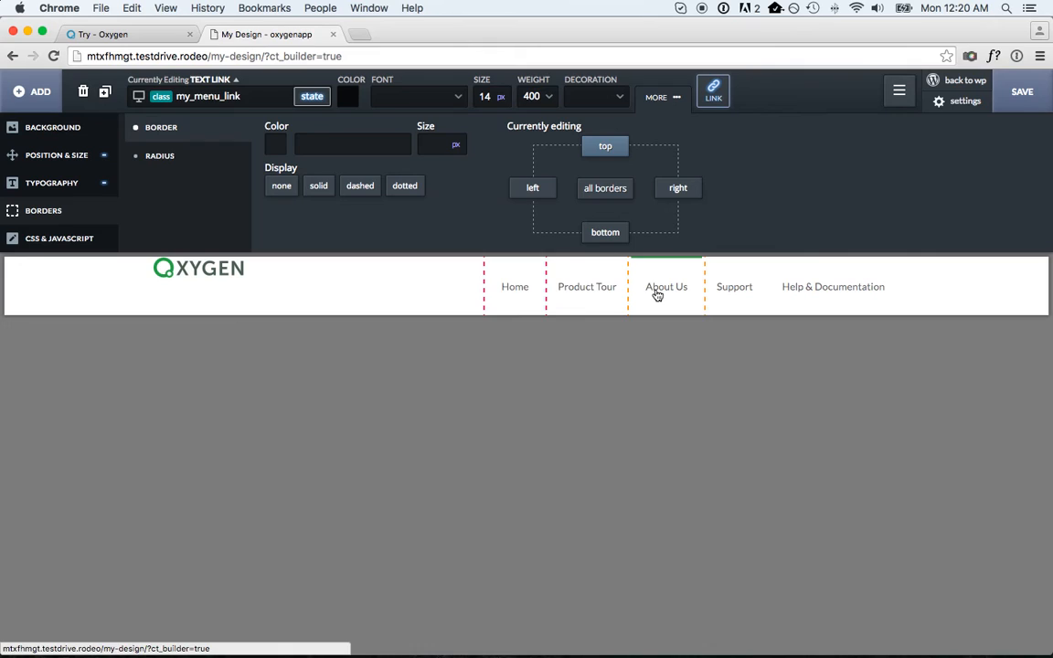
- Set the top padding of the my_menu_link hover state to 28 px
left_click(312, 96)
left_click(282, 143)
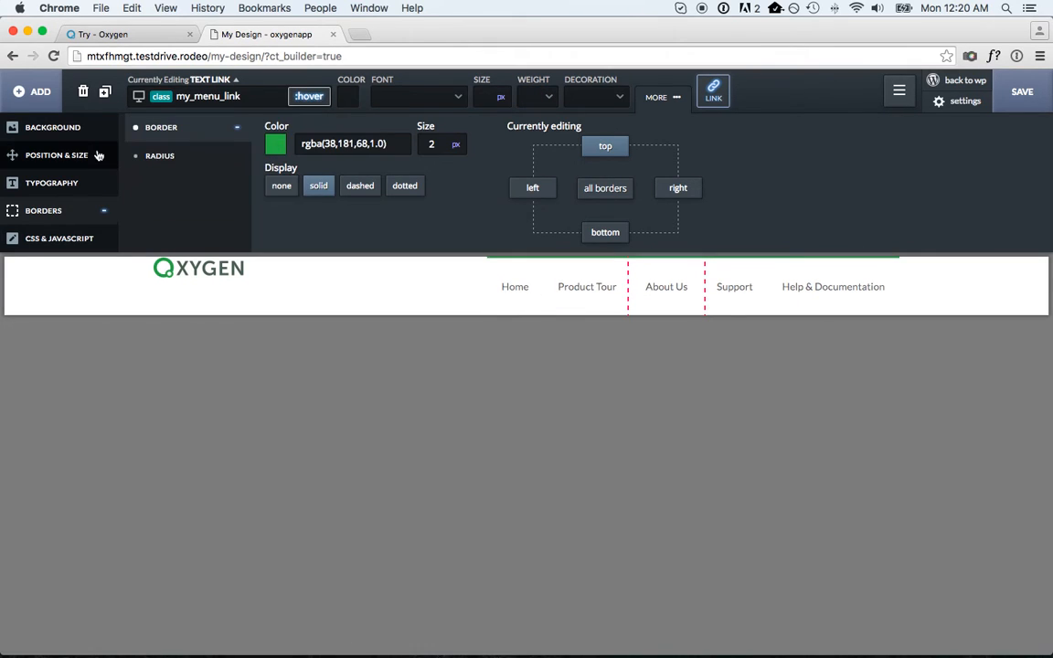
left_click(88, 156)
left_click(368, 147)
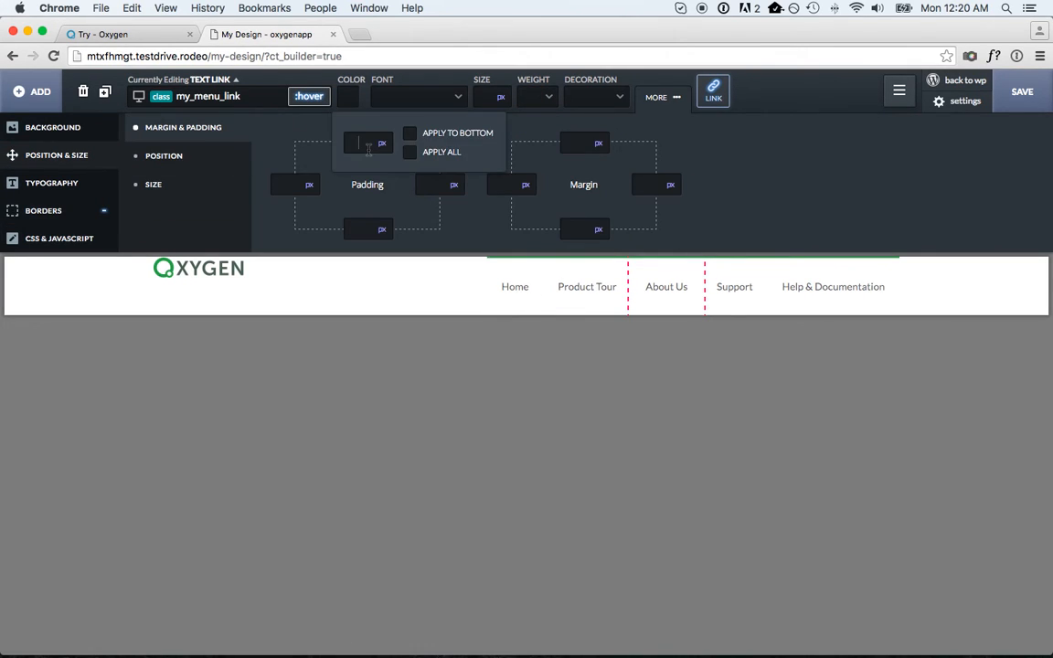
type("30")
key("super+a")
type("28")
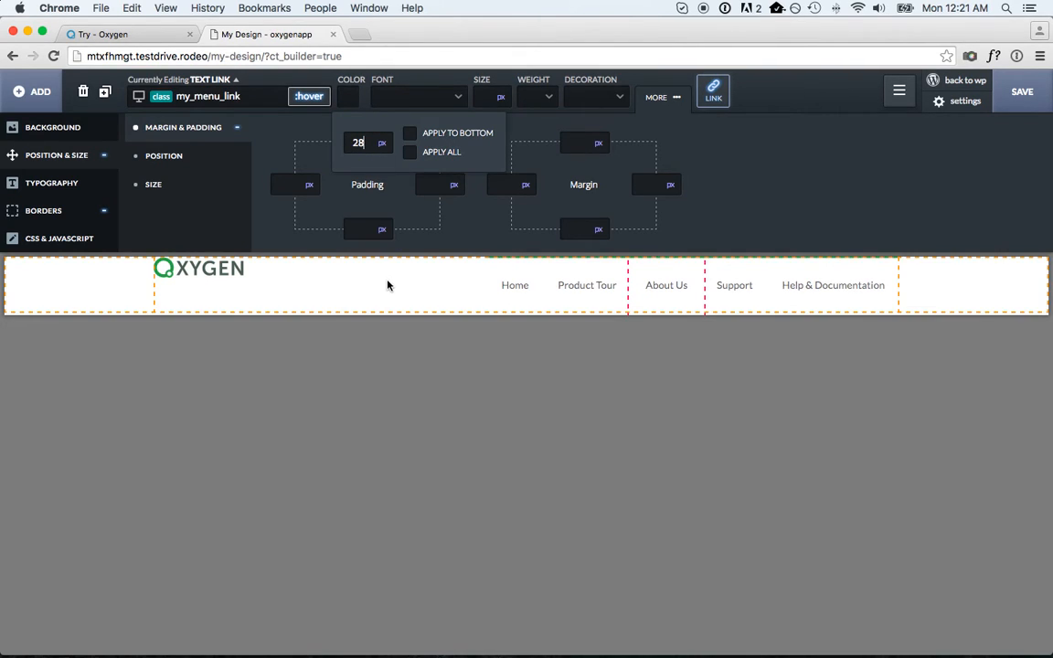
left_click(387, 284)
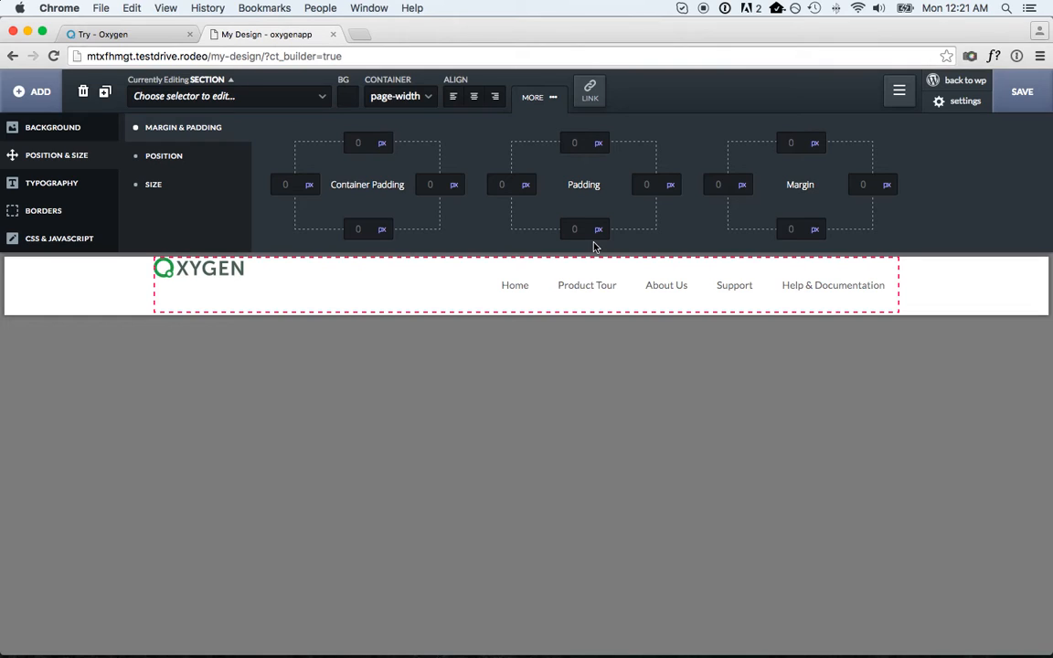
- Add a new text link inside the menu's div block and change its text to Sign Up
left_click(37, 92)
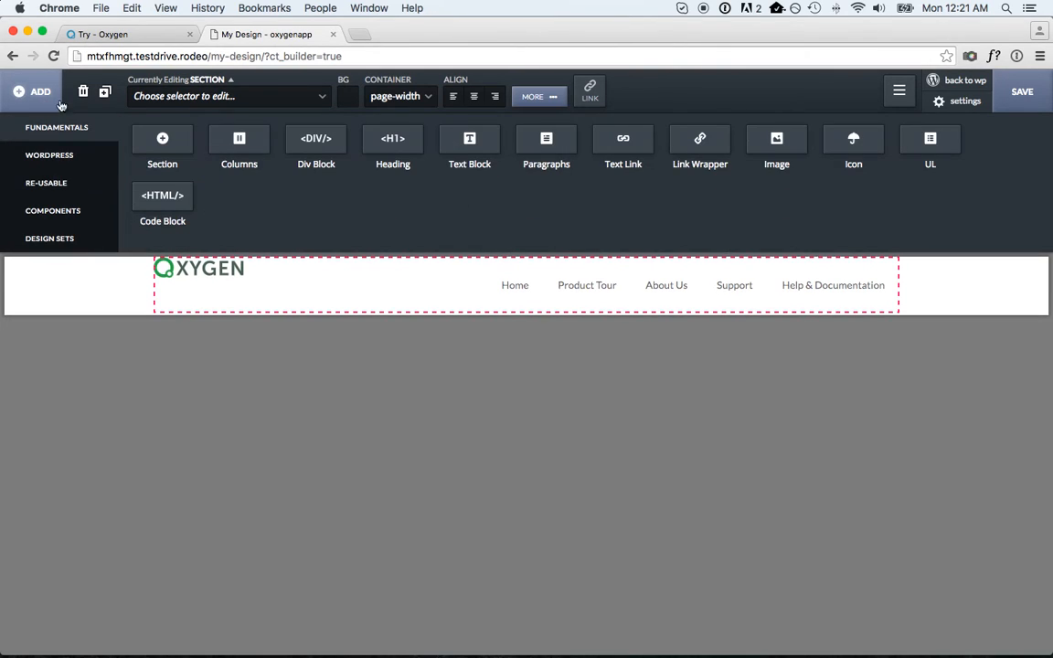
left_click(542, 292)
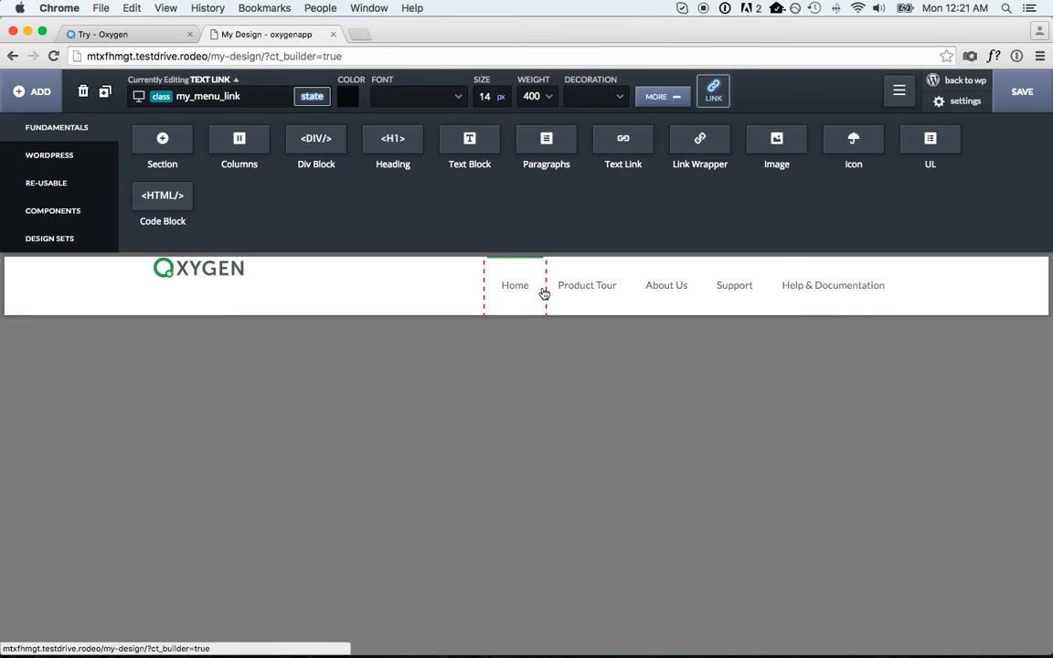
left_click(899, 93)
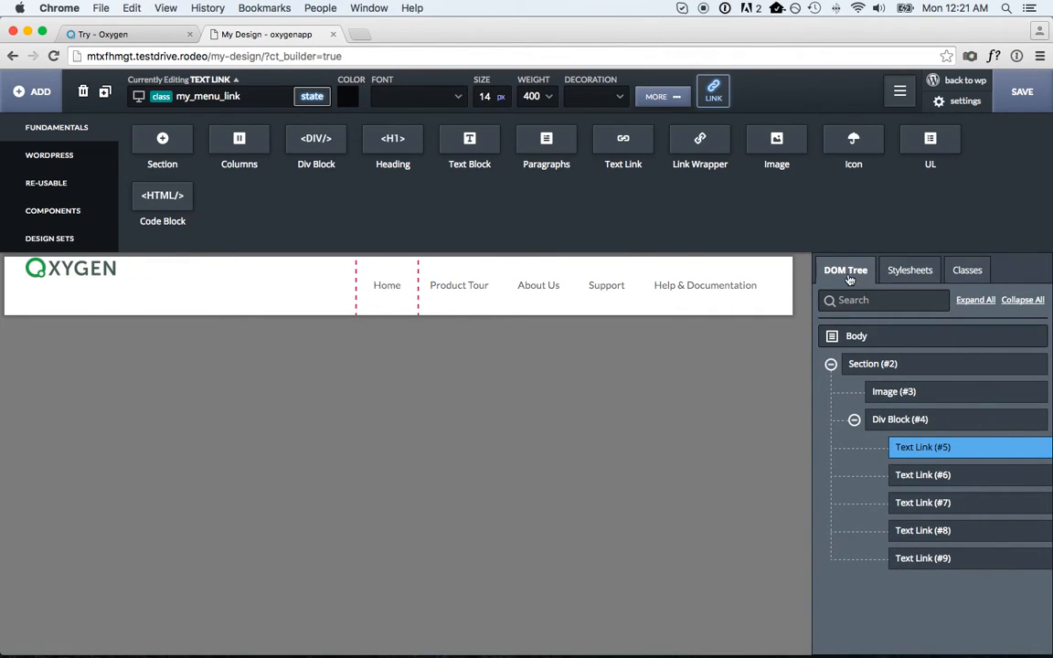
left_click(903, 419)
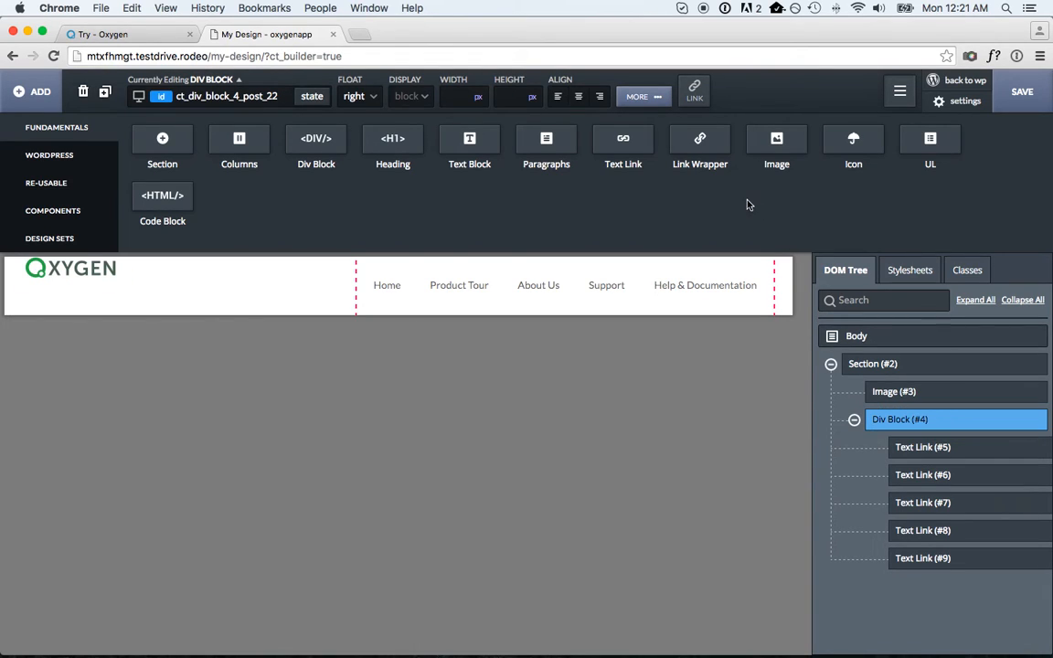
left_click(620, 146)
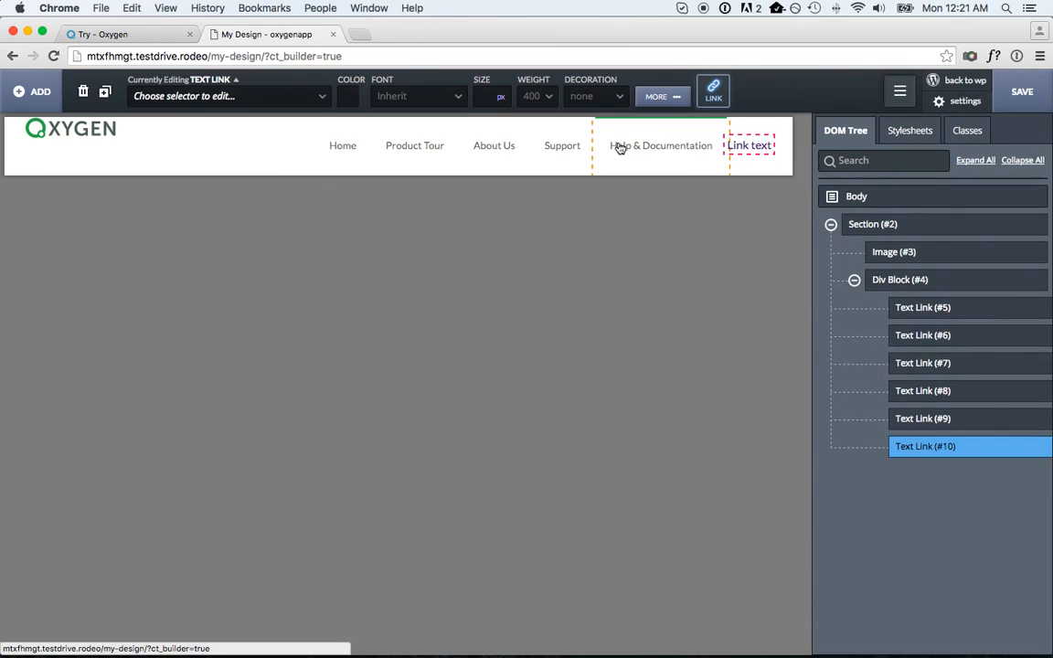
double_click(754, 145)
type("Sign Up")
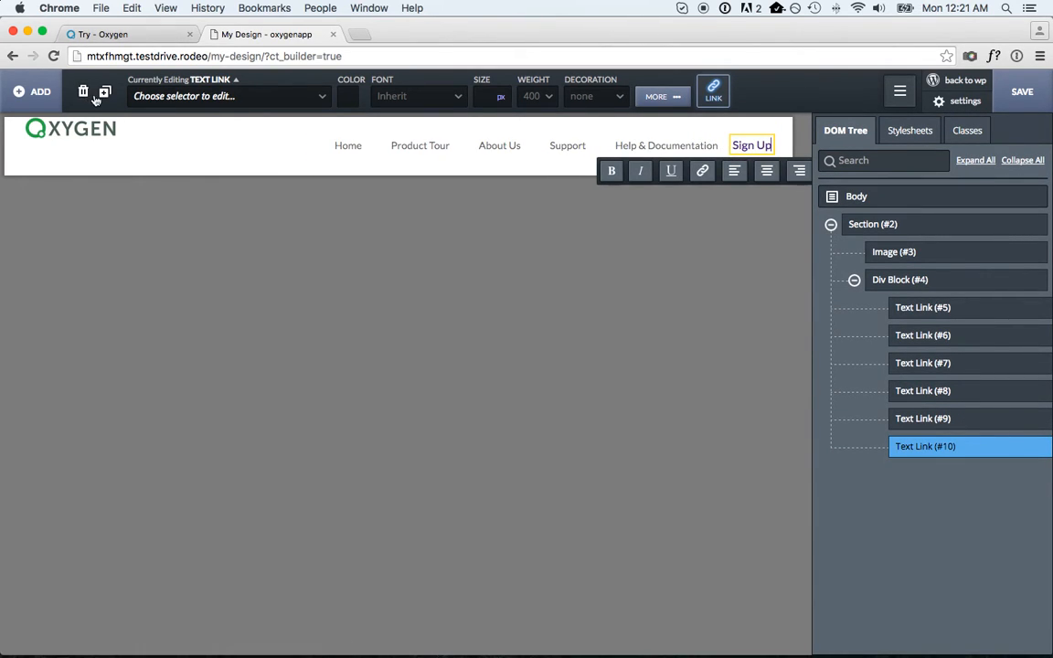
- Duplicate the Sign Up link and change the copy's text to Log In
left_click(104, 91)
double_click(747, 144)
type("Log In")
- Set the Sign Up link's background color to dark gray, rgba(66,66,66,1.0)
left_click(704, 149)
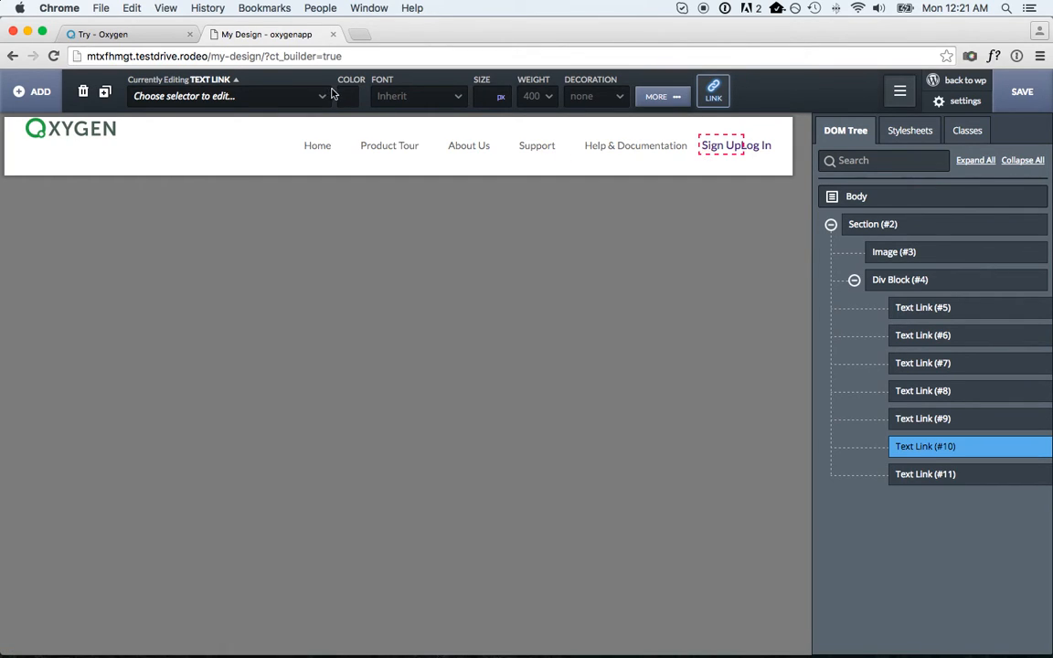
left_click(660, 96)
left_click(63, 128)
mouse_move(291, 180)
left_mouse_down()
mouse_move(250, 202)
mouse_move(245, 183)
mouse_move(235, 194)
left_mouse_up()
- Style the Sign Up link's text at 14 px, weight 400, in white
left_click(481, 97)
type("14")
left_click(549, 97)
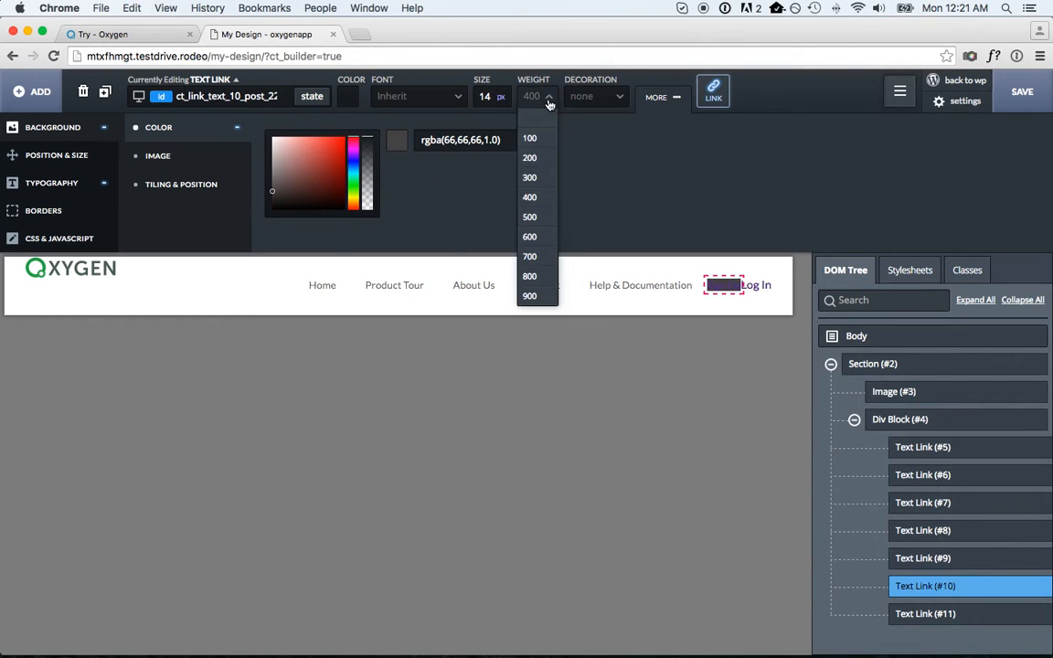
left_click(545, 203)
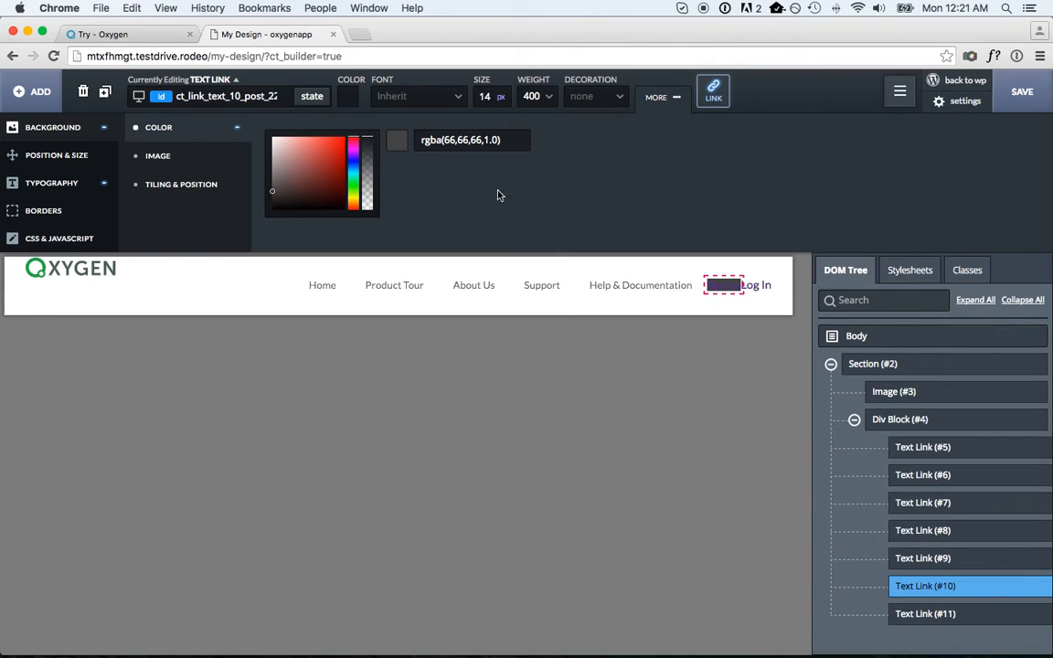
left_click(345, 105)
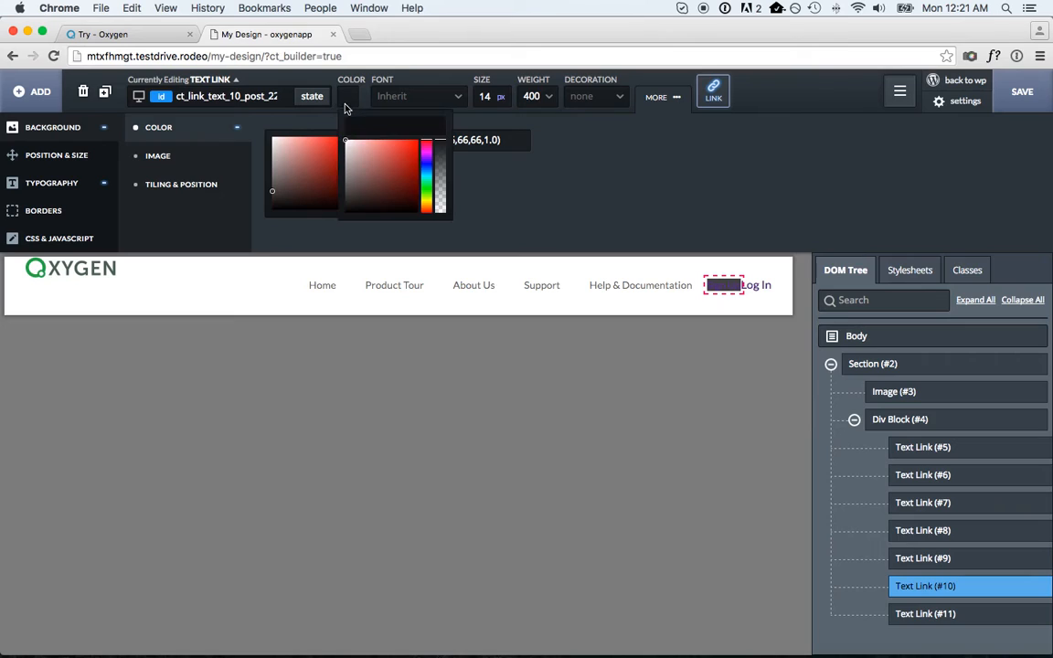
- Set the Sign Up link's padding to 8 px top and bottom and 12 px left and right
left_click(55, 152)
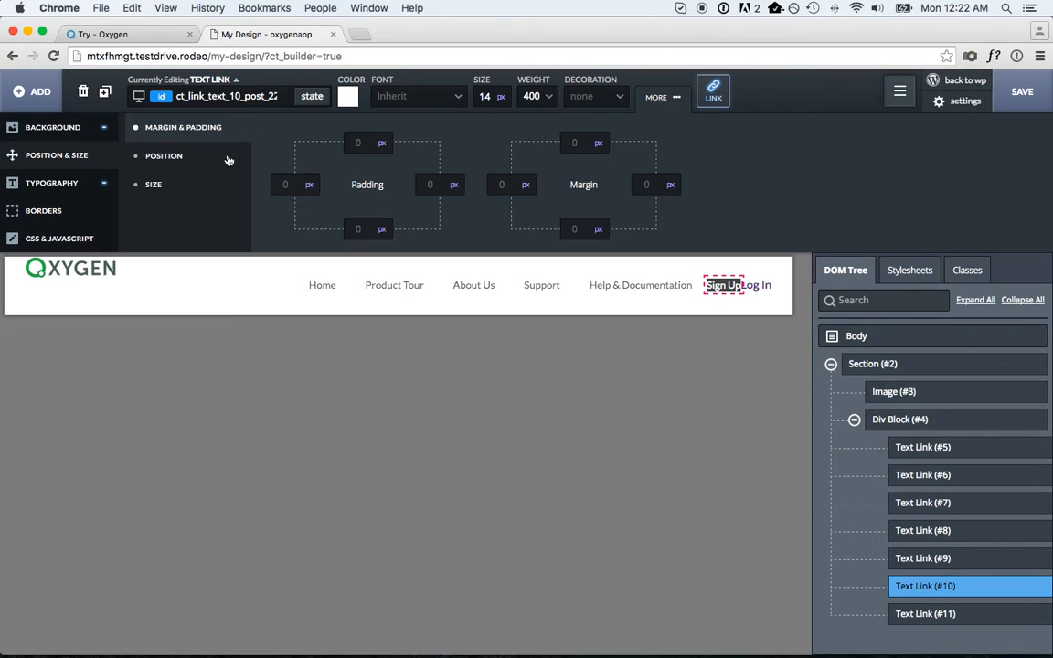
left_click(357, 142)
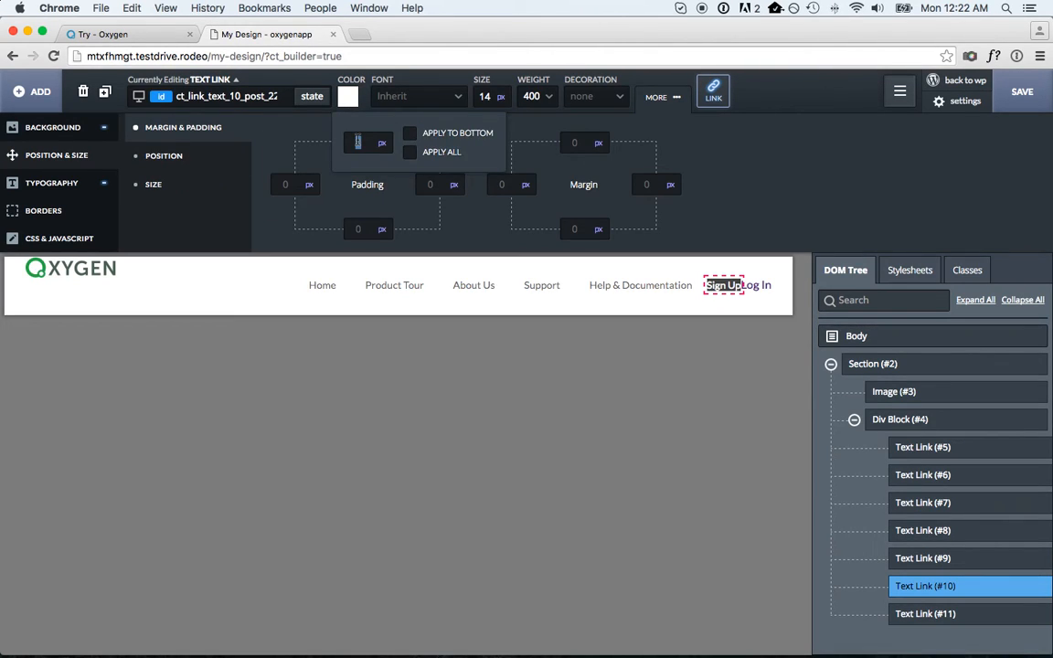
type("8")
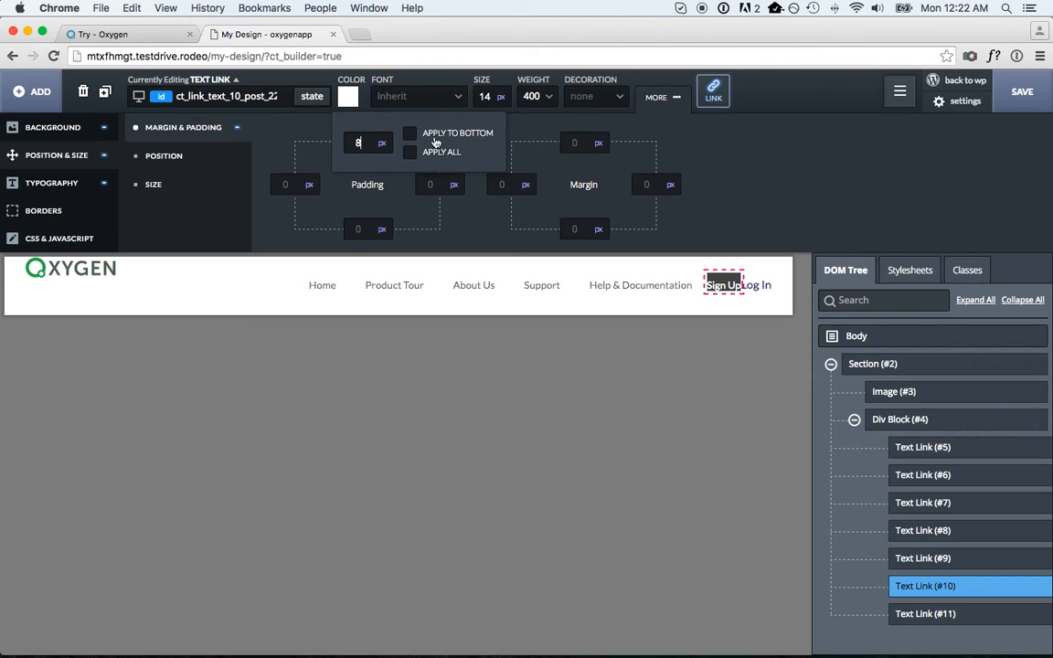
left_click(410, 134)
left_click(357, 143)
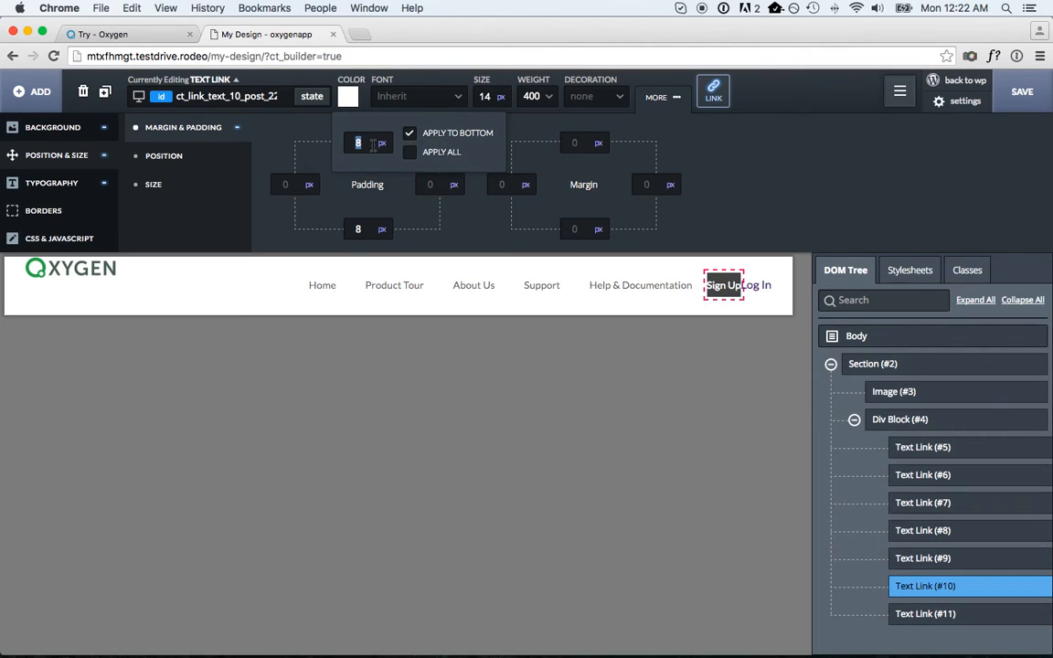
left_click(429, 183)
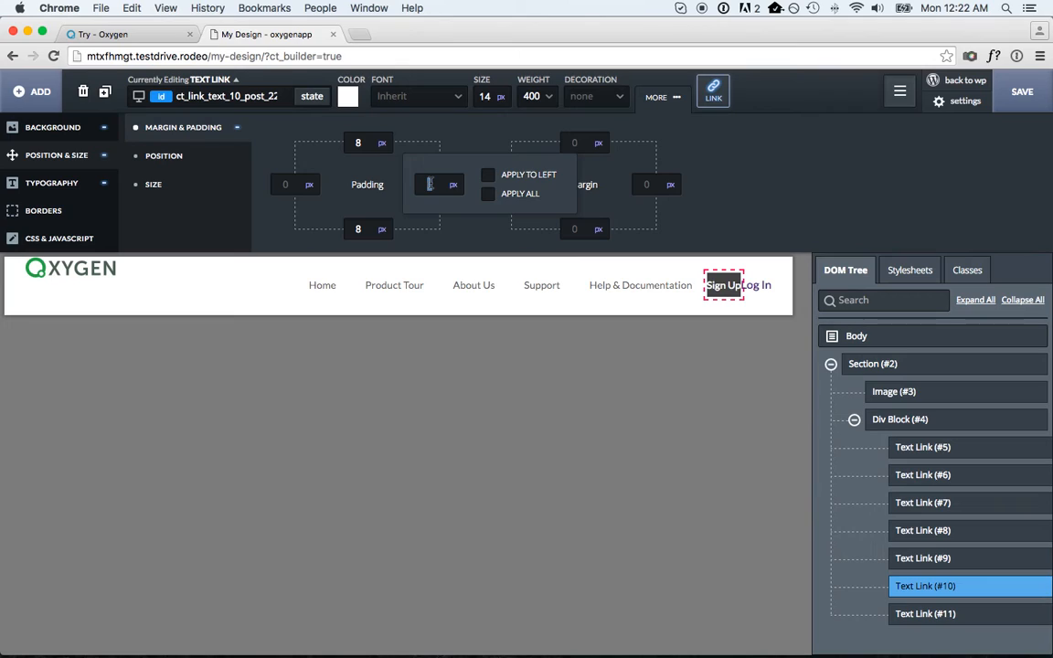
type("12")
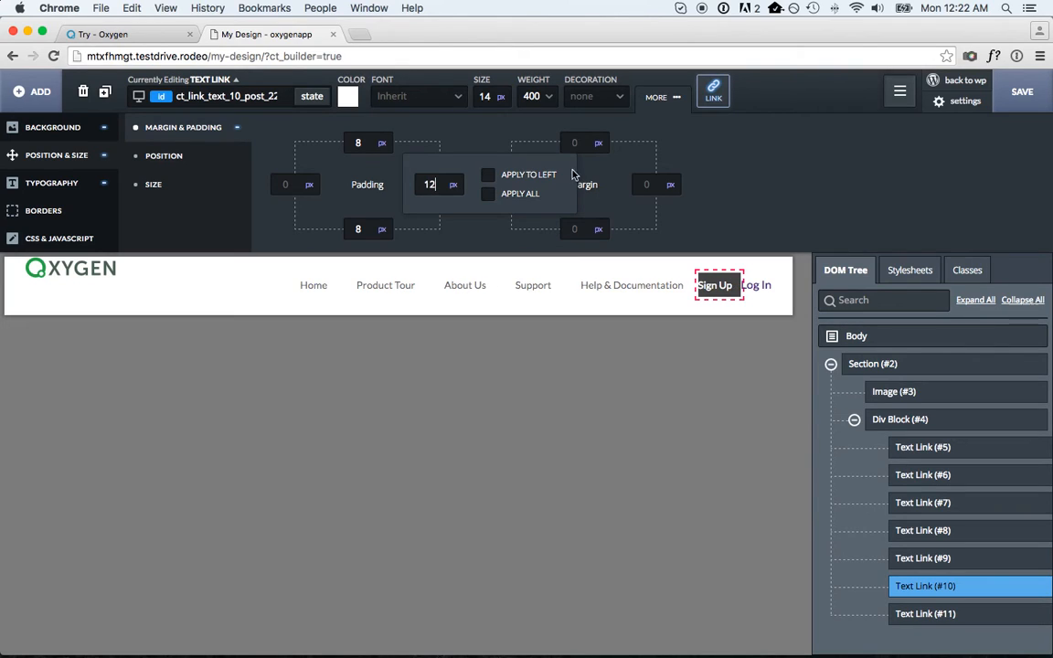
left_click(540, 175)
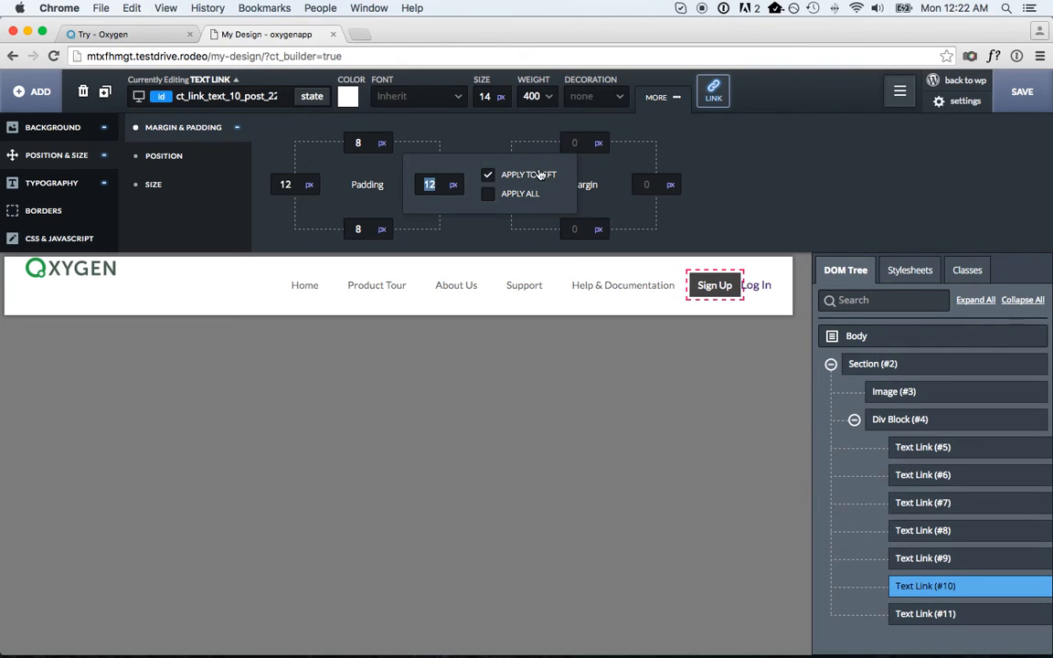
left_click(829, 171)
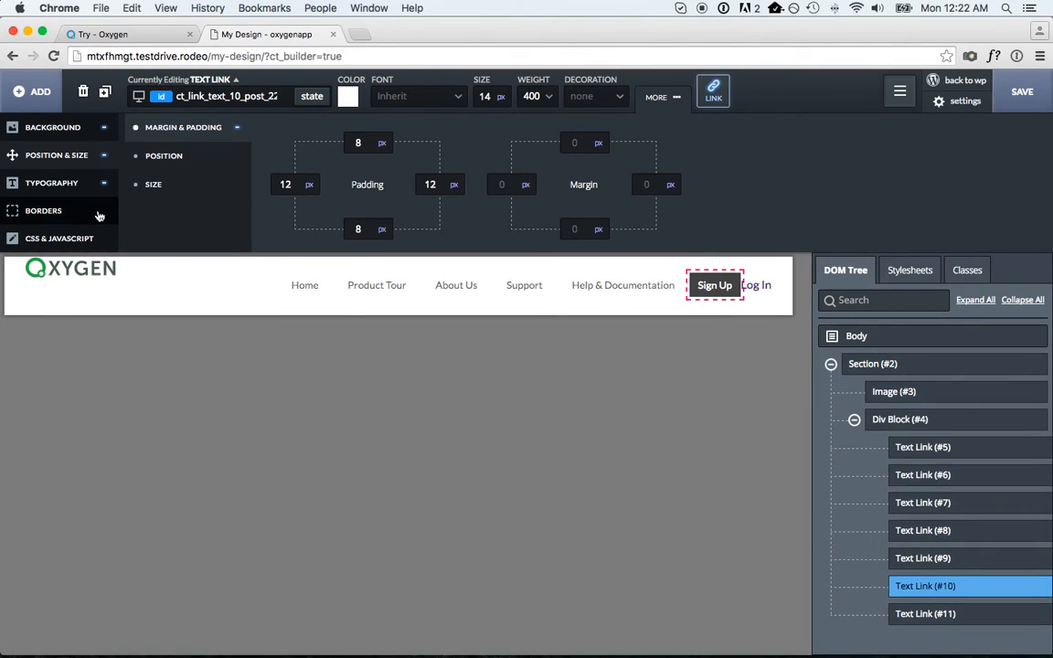
- Round all corners of the Sign Up link with a 3 px border radius
left_click(160, 155)
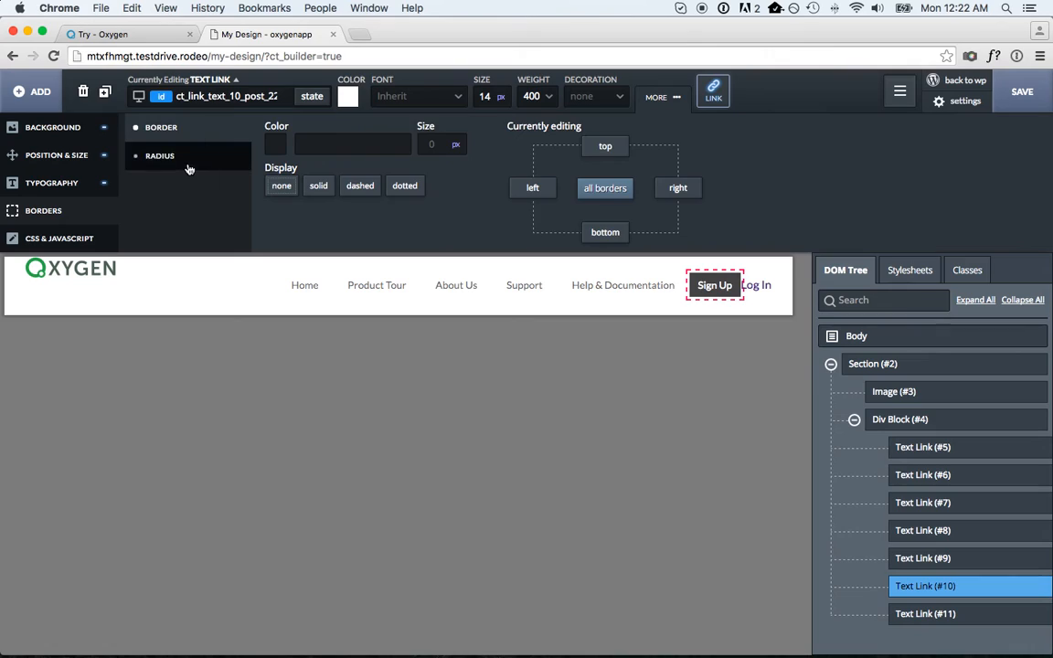
left_click(294, 140)
type("3")
left_click(364, 139)
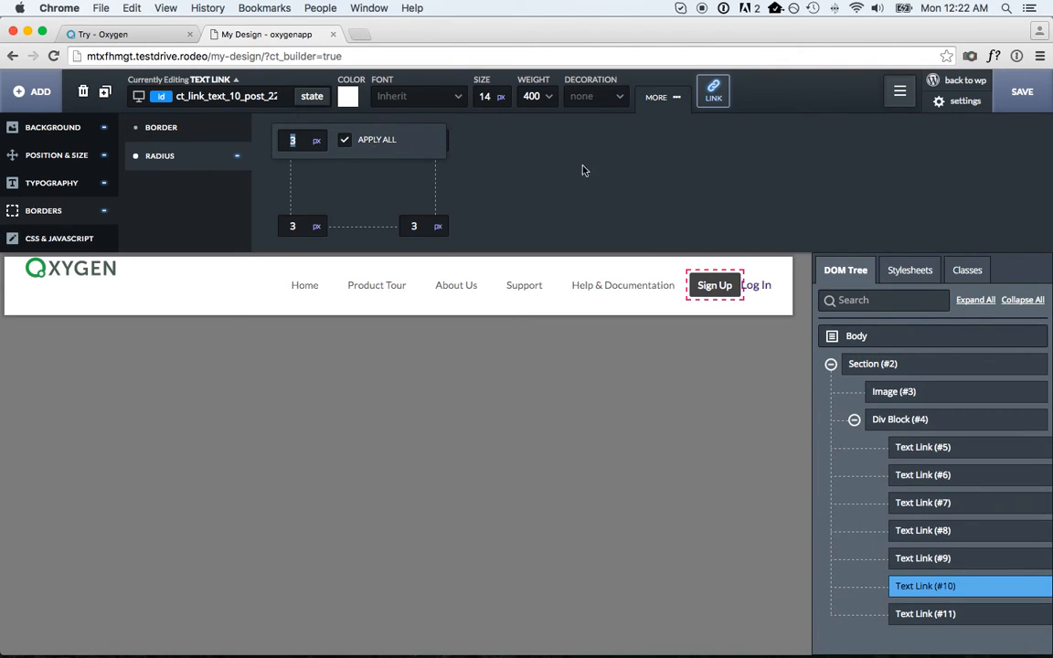
left_click(722, 188)
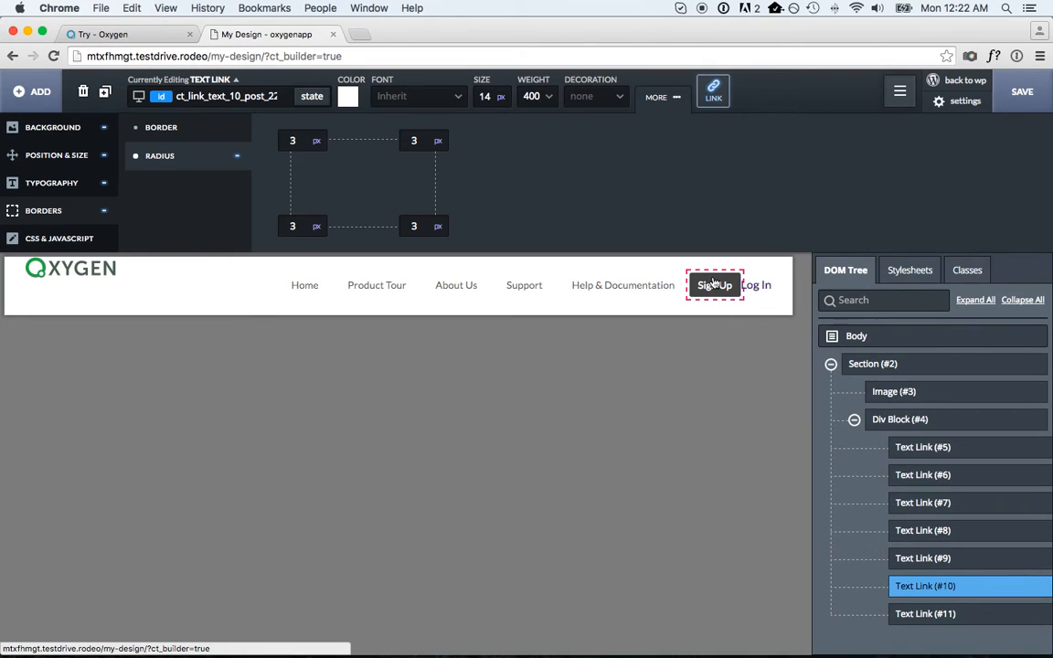
- Copy the Sign Up link's background color value
key("XF86MonBrightnessUp")
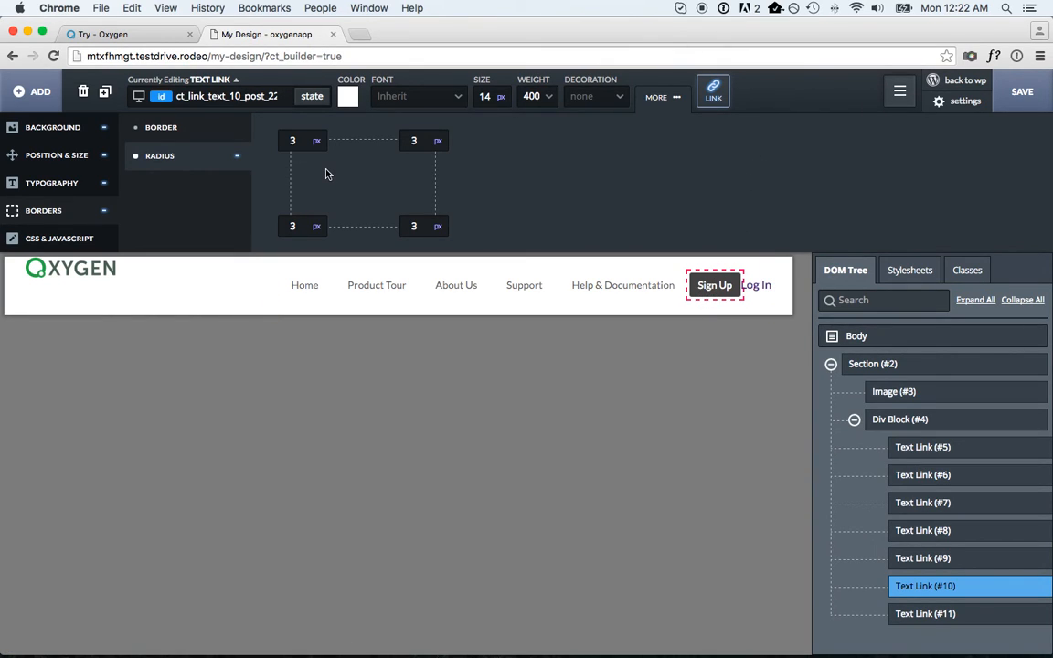
left_click(53, 127)
left_click(452, 137)
key("super+c")
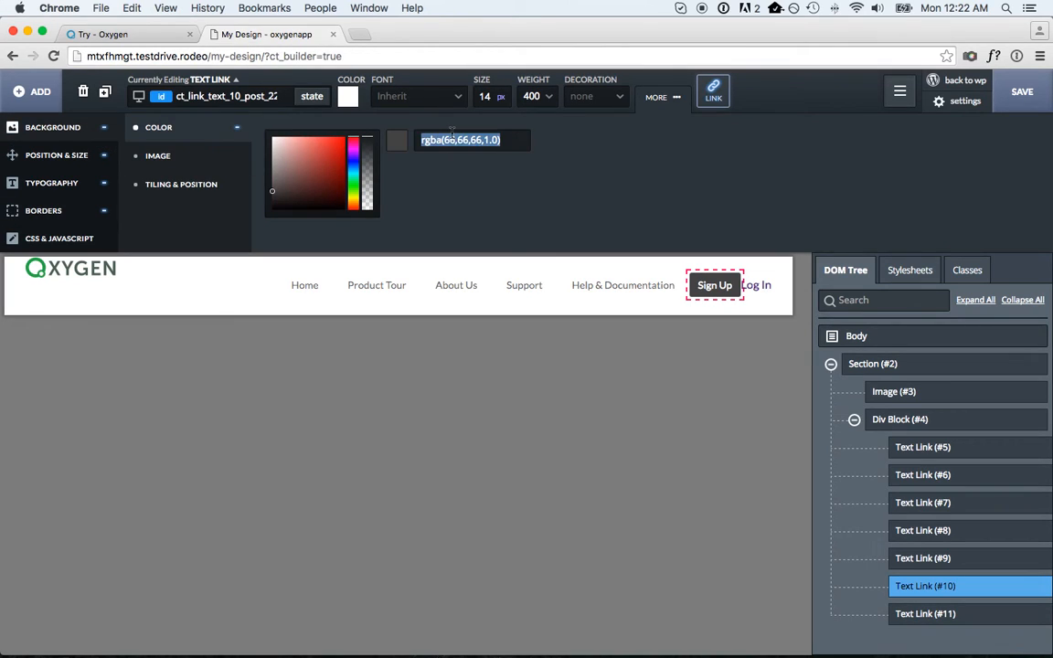
- Clear the Sign Up link's background color and give it a 1 px solid border in rgba(66,66,66,1.0) on all sides
key("BackSpace")
left_click(87, 208)
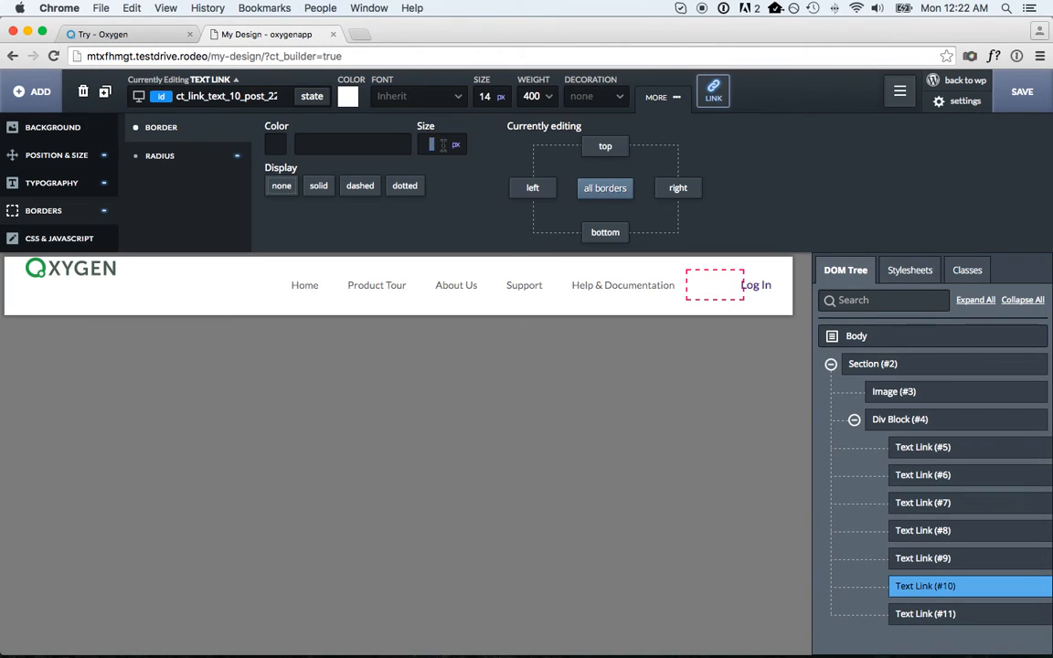
type("1")
left_click(316, 184)
left_click(336, 144)
key("super+v")
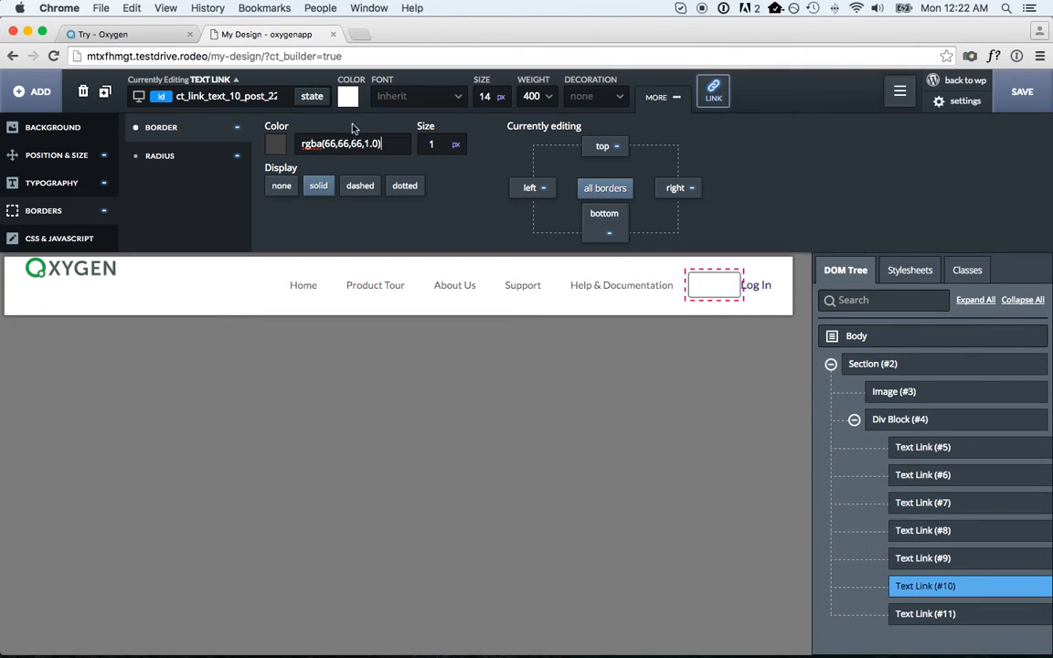
- Copy the menu links' text color rgba(0,0,0,0.65) from About Us and apply it to the Sign Up link's text
left_click(347, 96)
left_click(454, 285)
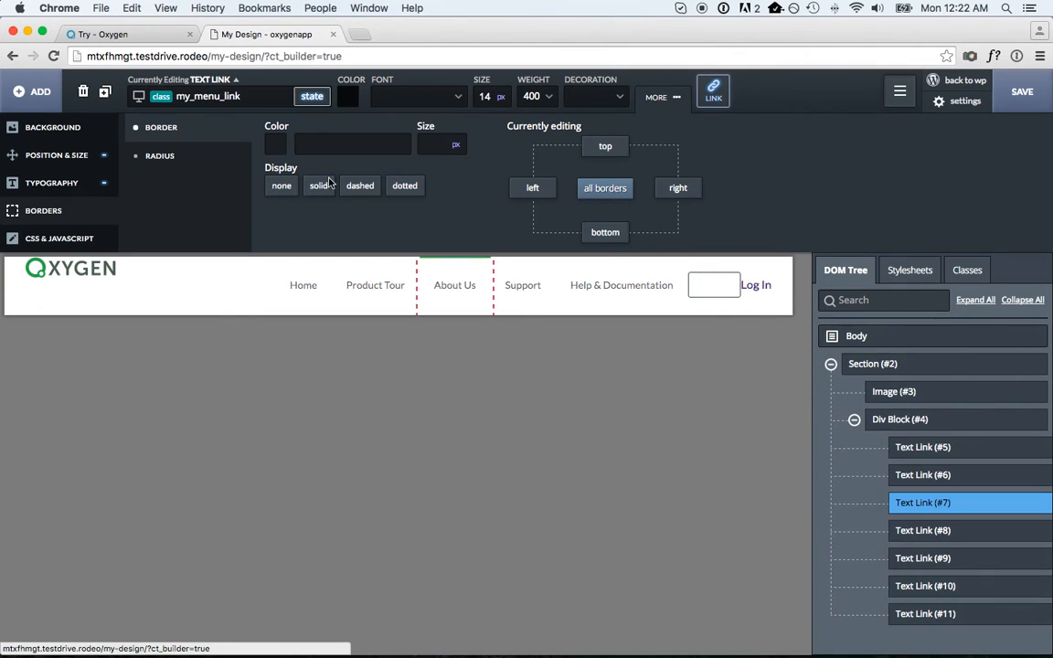
left_click(352, 103)
triple_click(380, 127)
key("super+c")
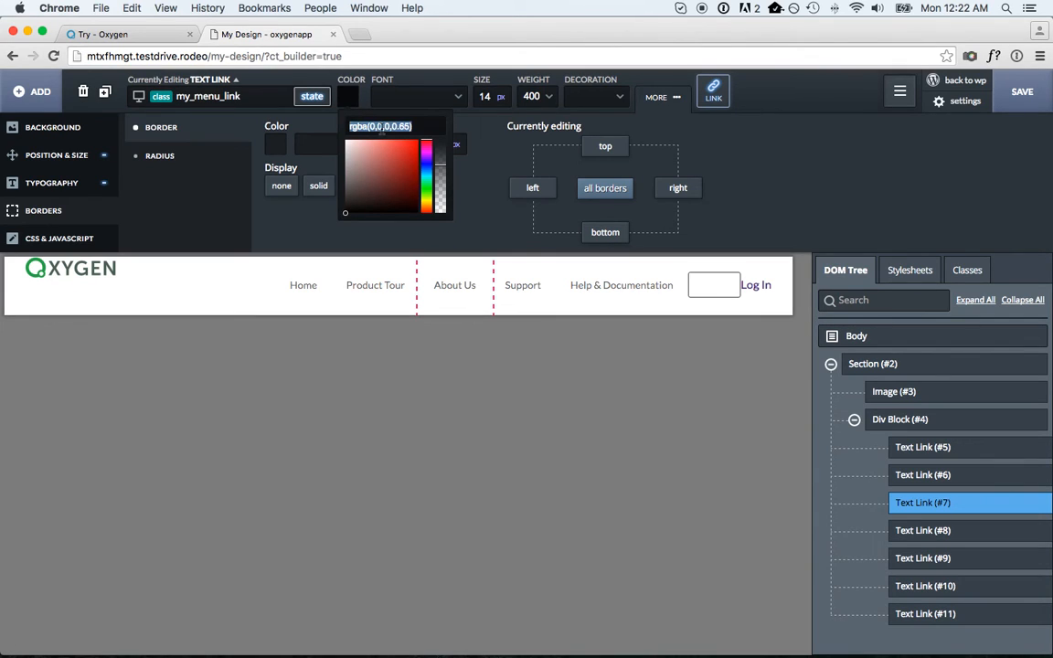
left_click(711, 285)
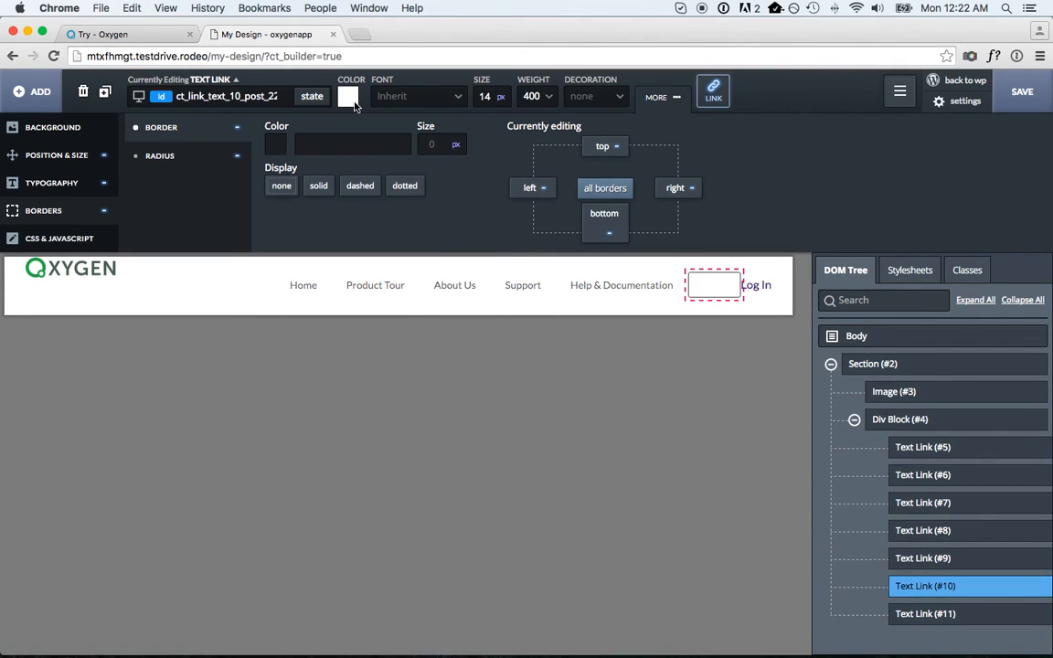
left_click(347, 96)
triple_click(371, 127)
key("super+v")
left_click(756, 159)
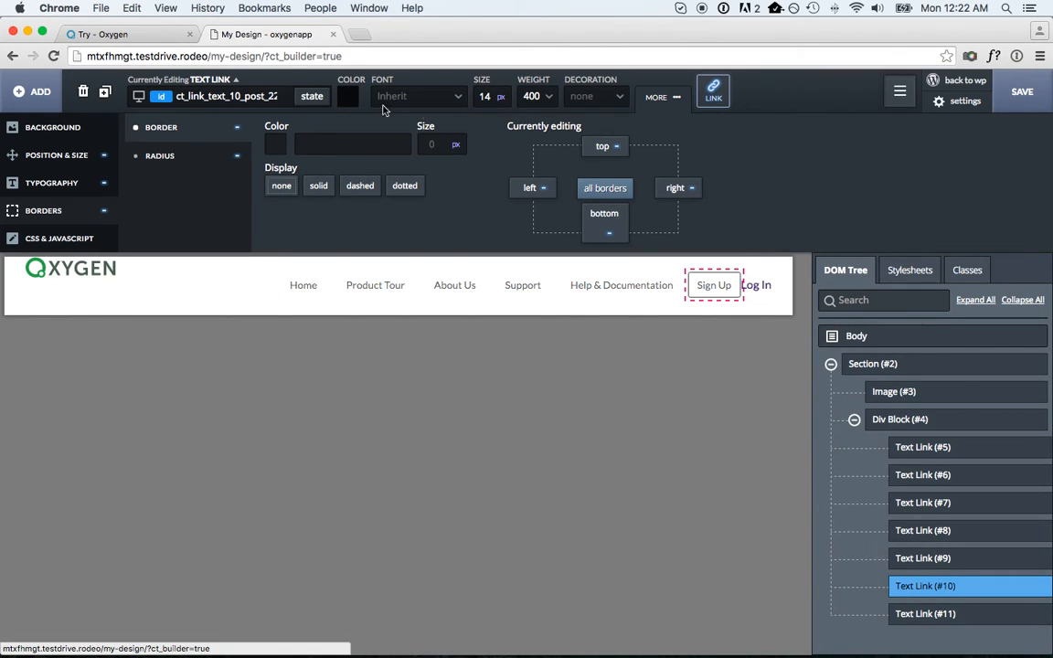
- Set the Sign Up link's text color to white in its hover state
left_click(294, 88)
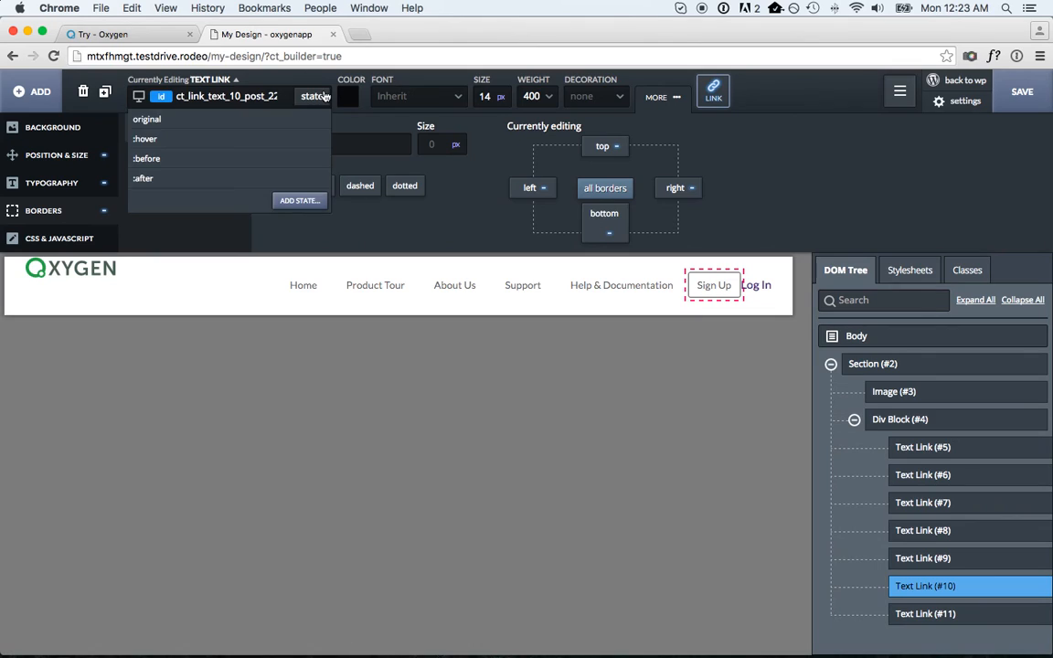
left_click(287, 139)
left_click(347, 96)
left_click(345, 140)
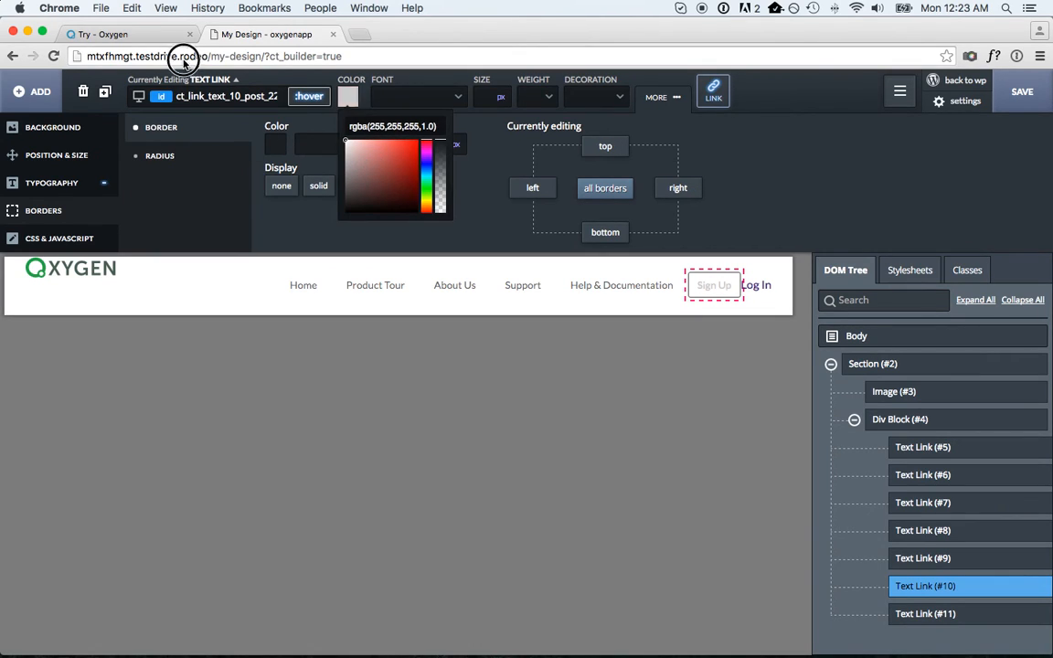
left_click(351, 102)
left_click(351, 104)
- Copy the border color from the Sign Up link's original state and use rgba(66,66,66,1.0) as its hover background
left_click(309, 96)
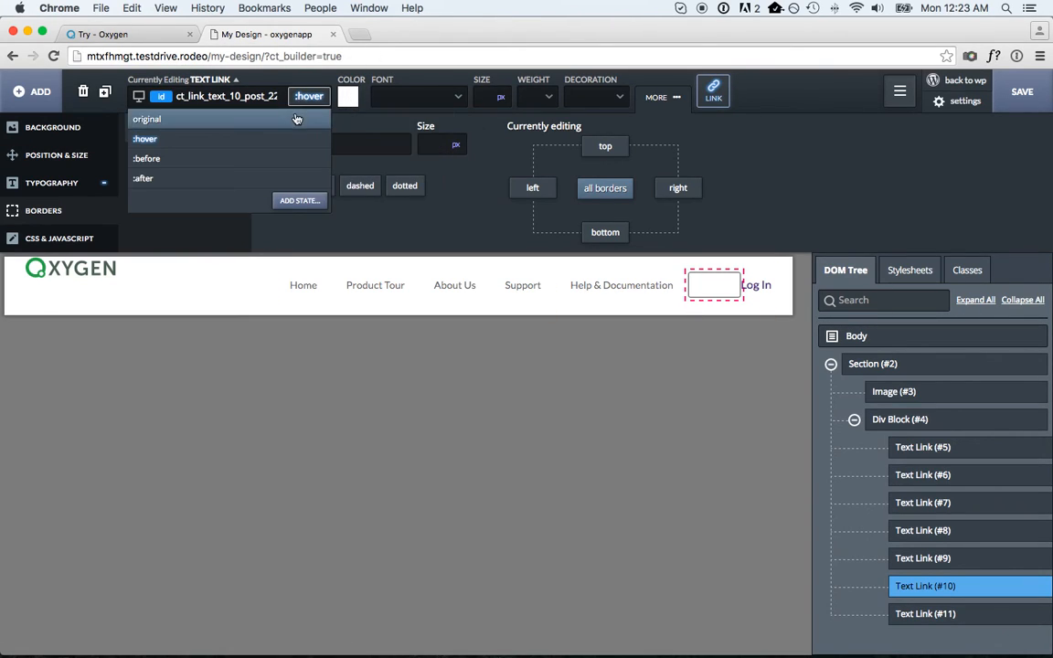
left_click(157, 117)
left_click(604, 223)
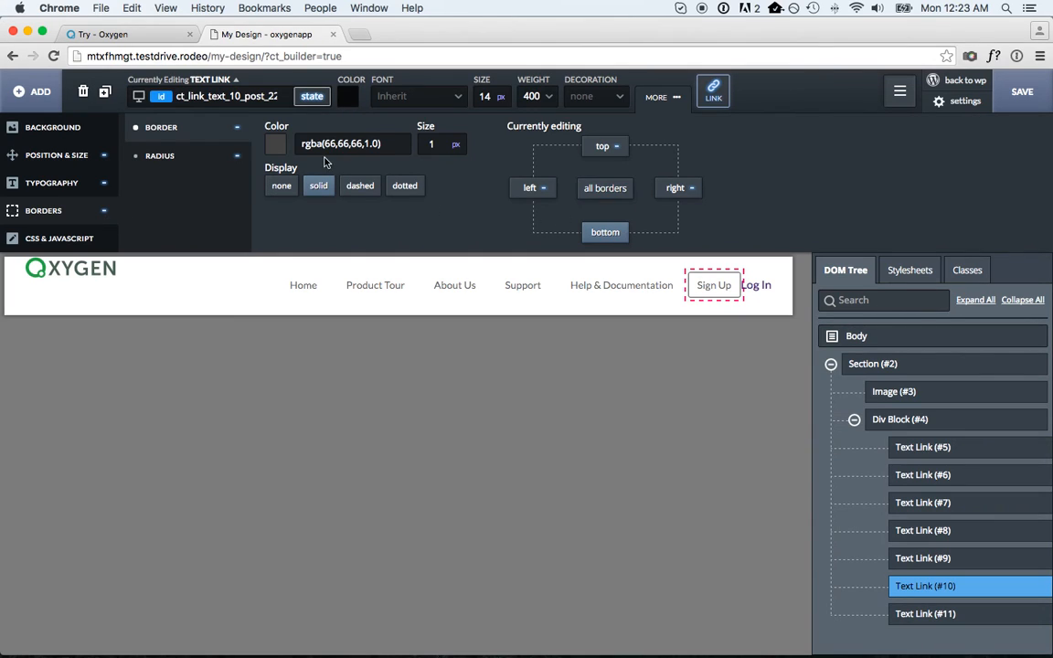
triple_click(348, 149)
key("ctrl+c")
left_click(321, 104)
left_click(270, 136)
left_click(53, 127)
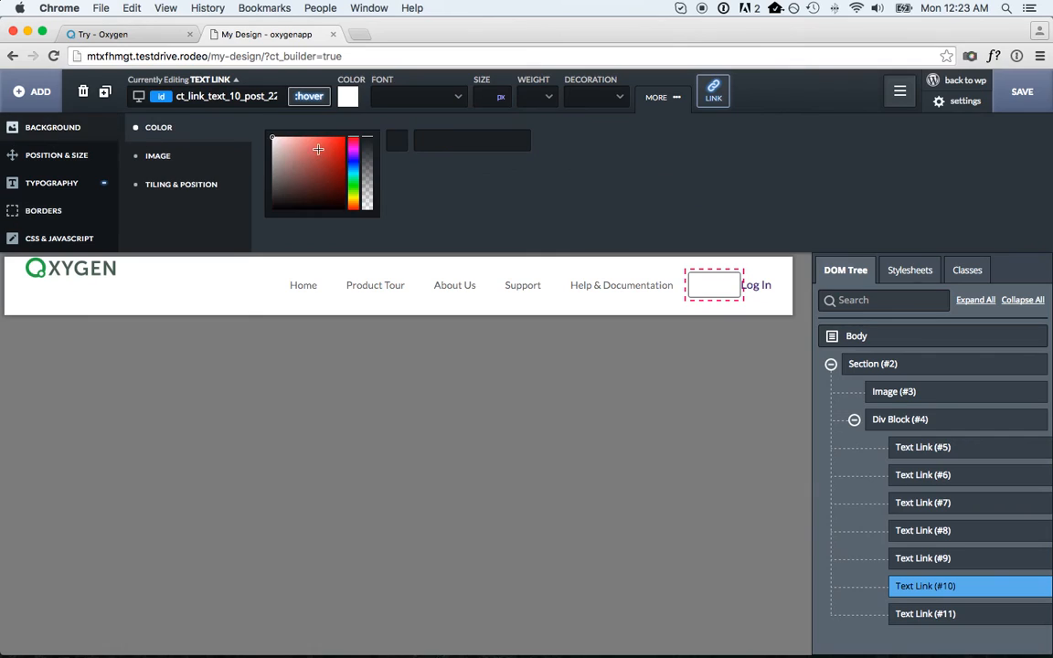
key("ctrl+v")
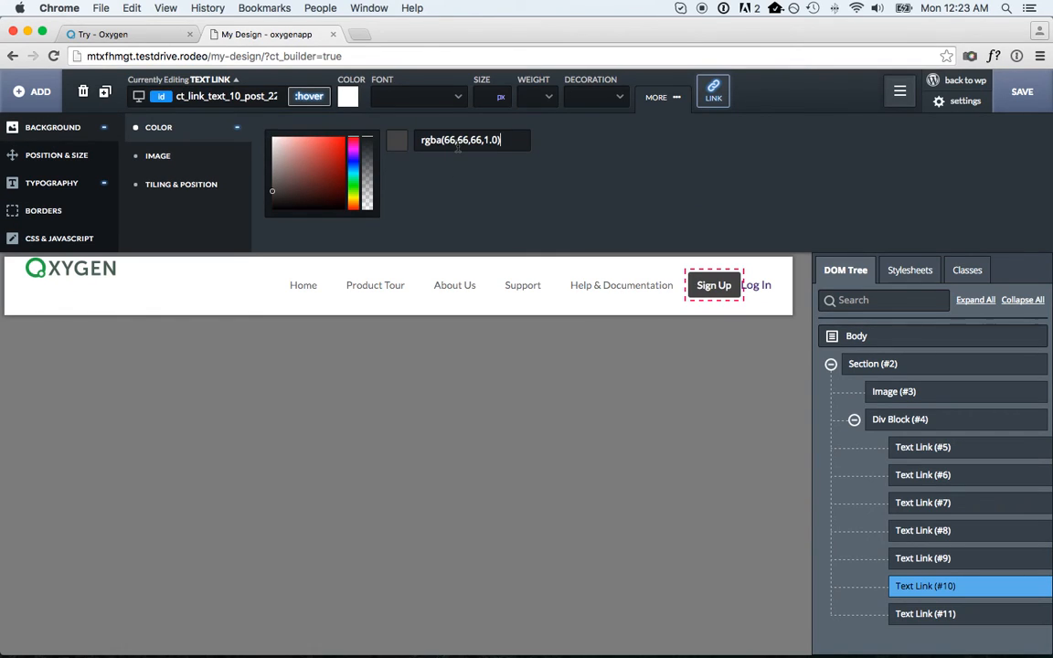
left_click(629, 285)
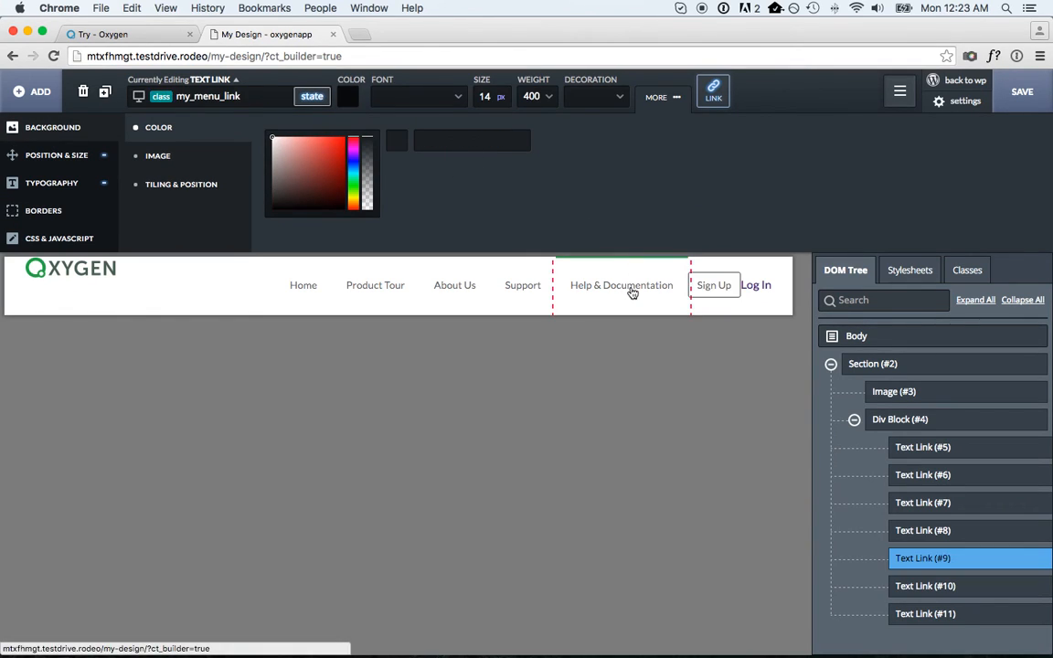
- Give the Sign Up link a left margin of 10 px
left_click(716, 285)
left_click(115, 151)
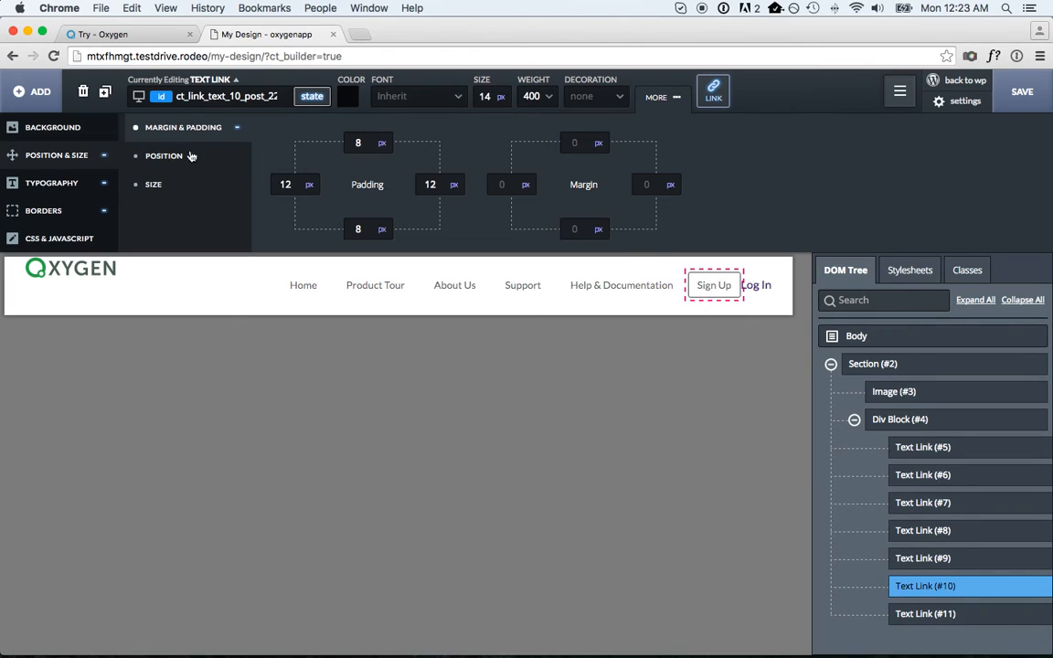
left_click(507, 185)
type("10")
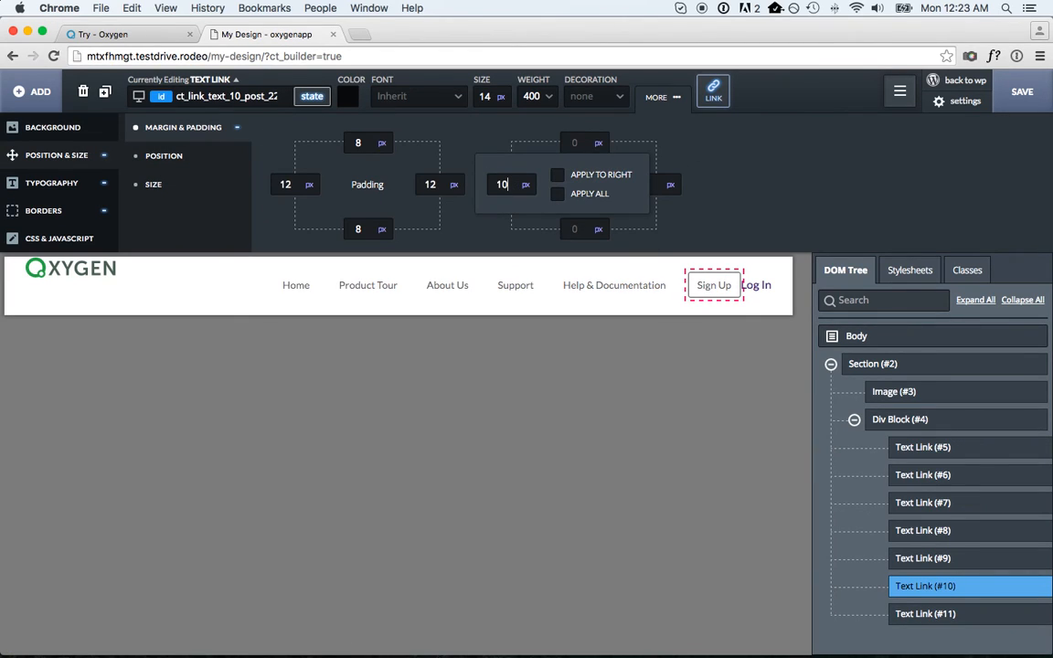
- Replace the unstyled Log In link with a duplicate of the Sign Up link relabeled "Log In"
left_click(754, 285)
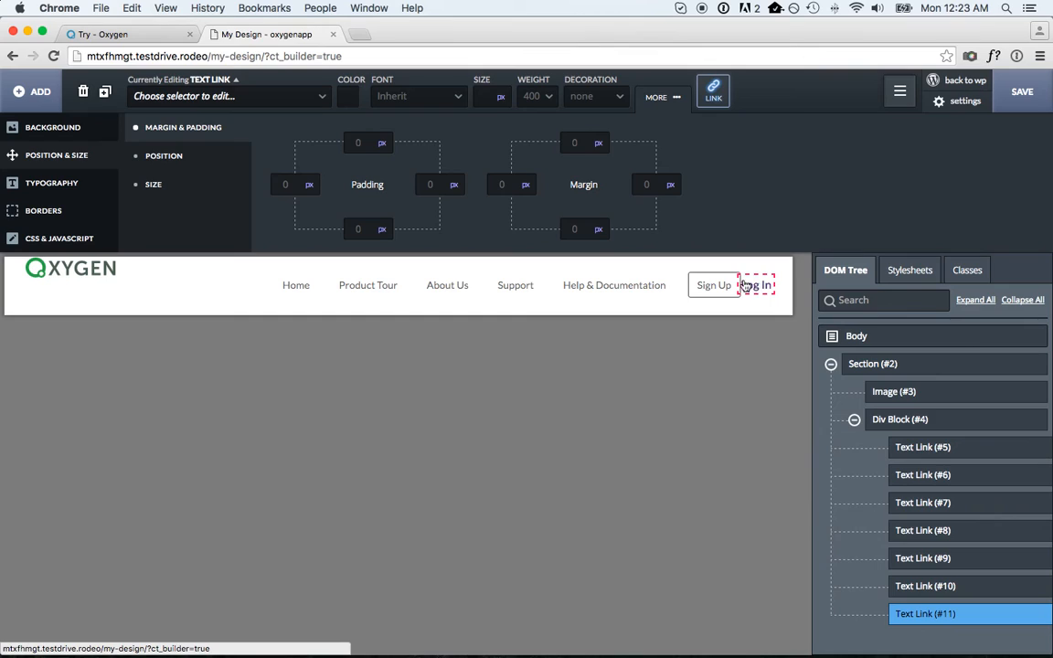
left_click(84, 92)
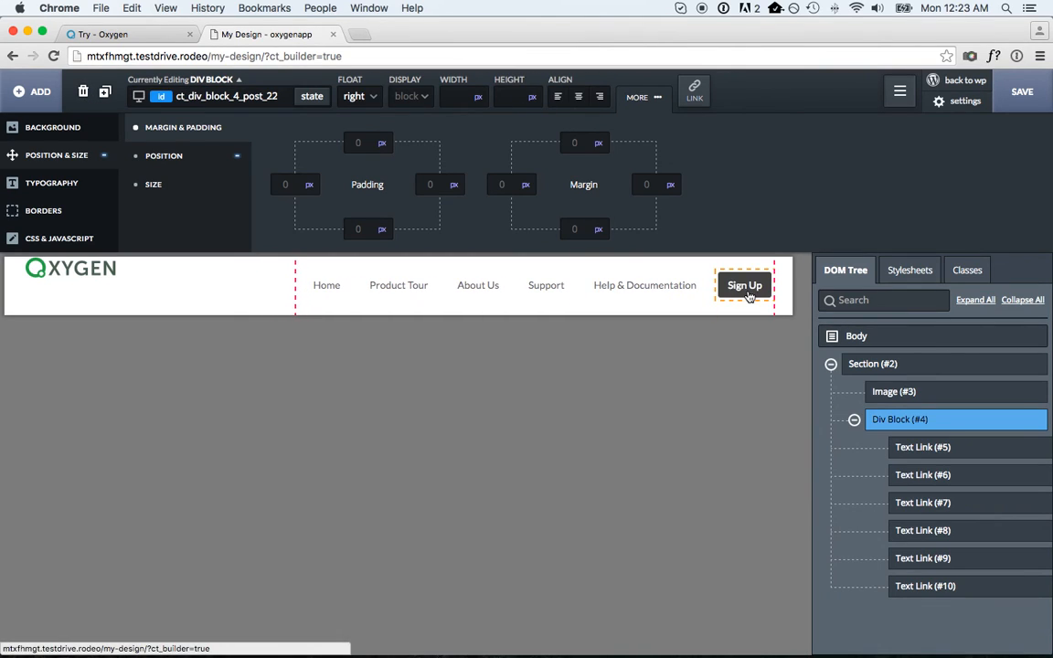
left_click(745, 285)
left_click(105, 91)
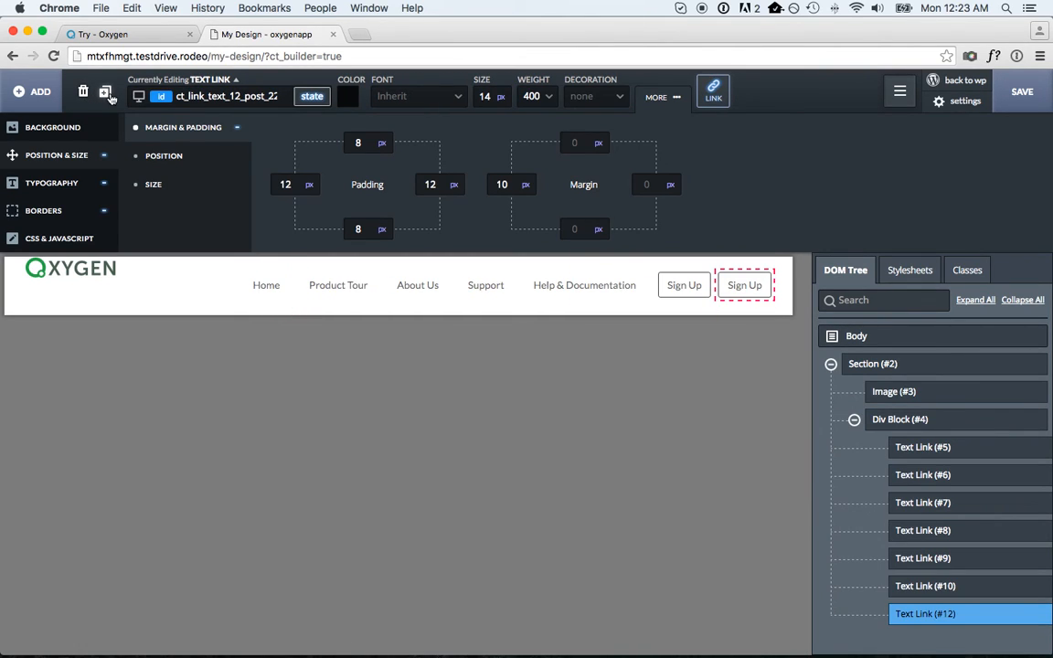
double_click(745, 285)
type("Log In")
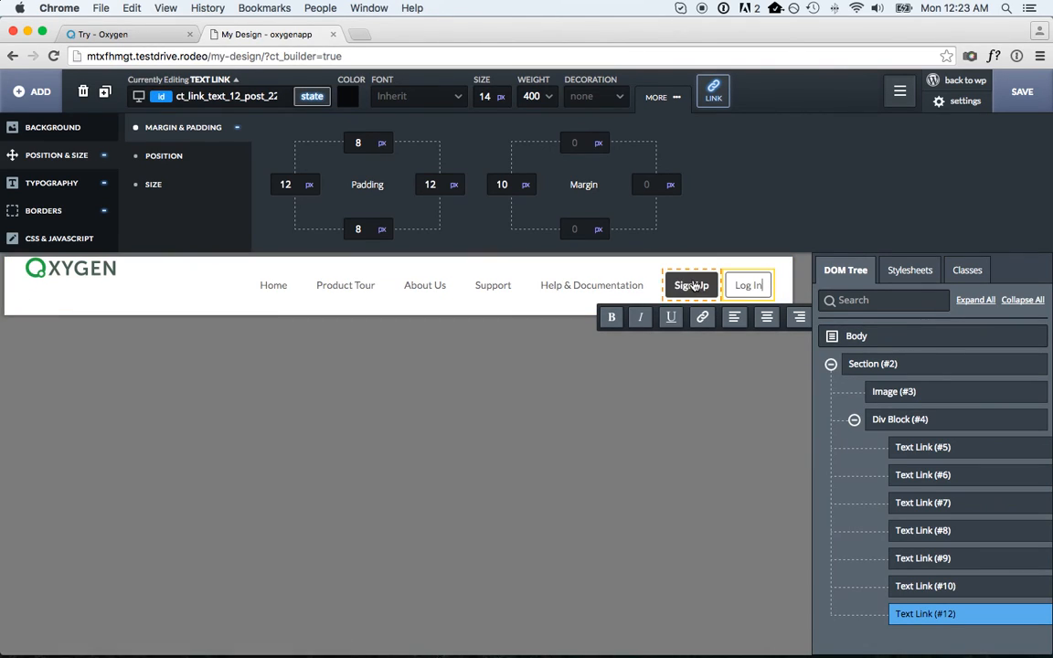
- Copy the green top border color from the my_menu_link class's hover state
left_click(564, 281)
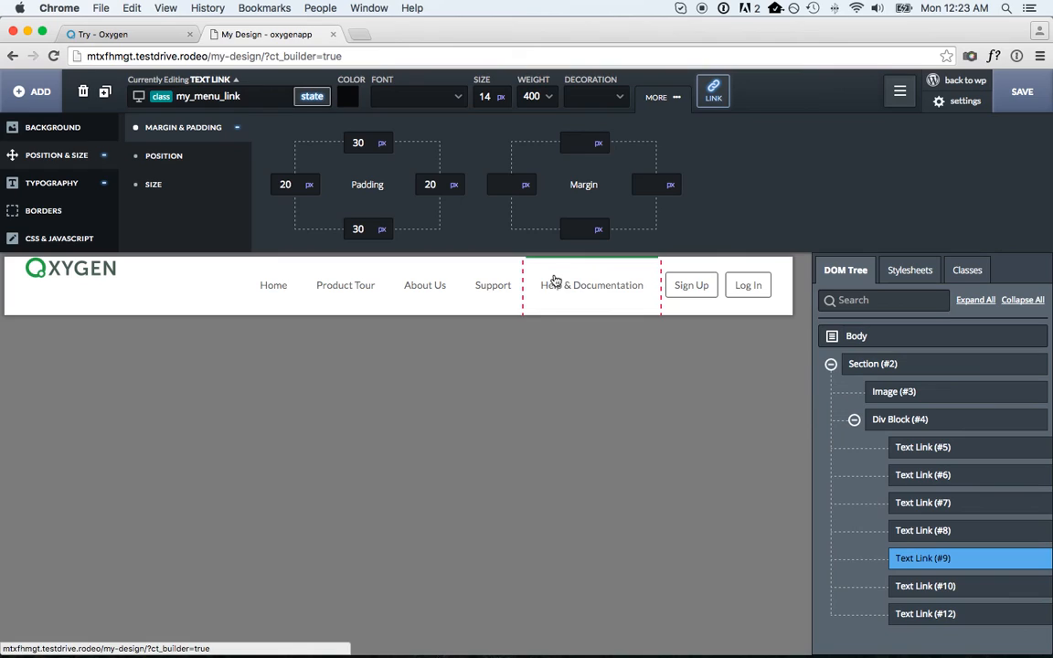
left_click(312, 96)
left_click(264, 143)
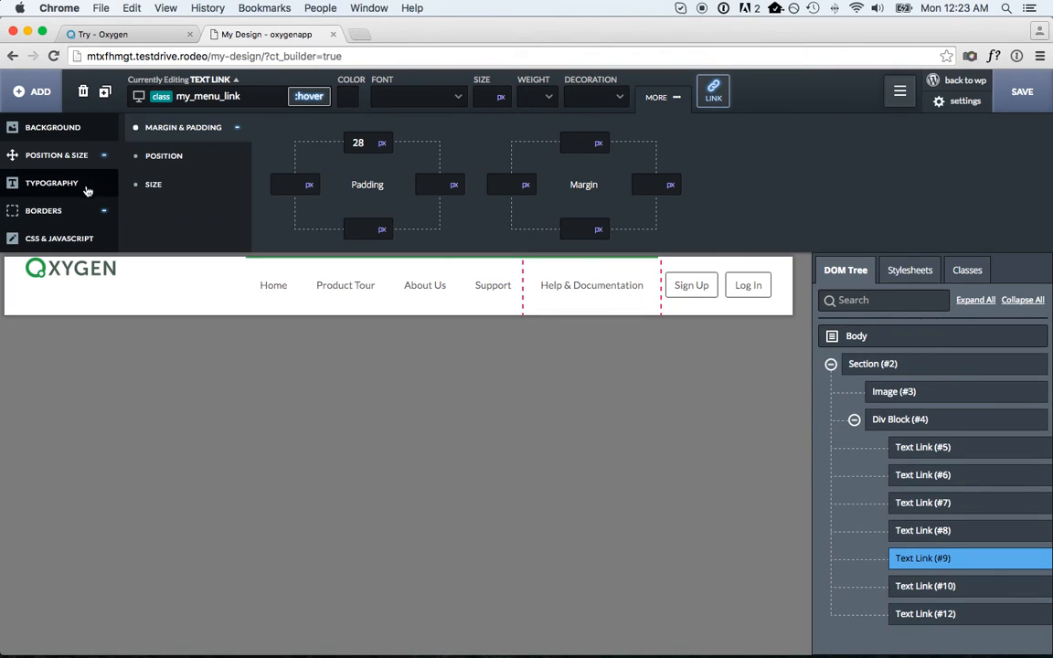
left_click(77, 212)
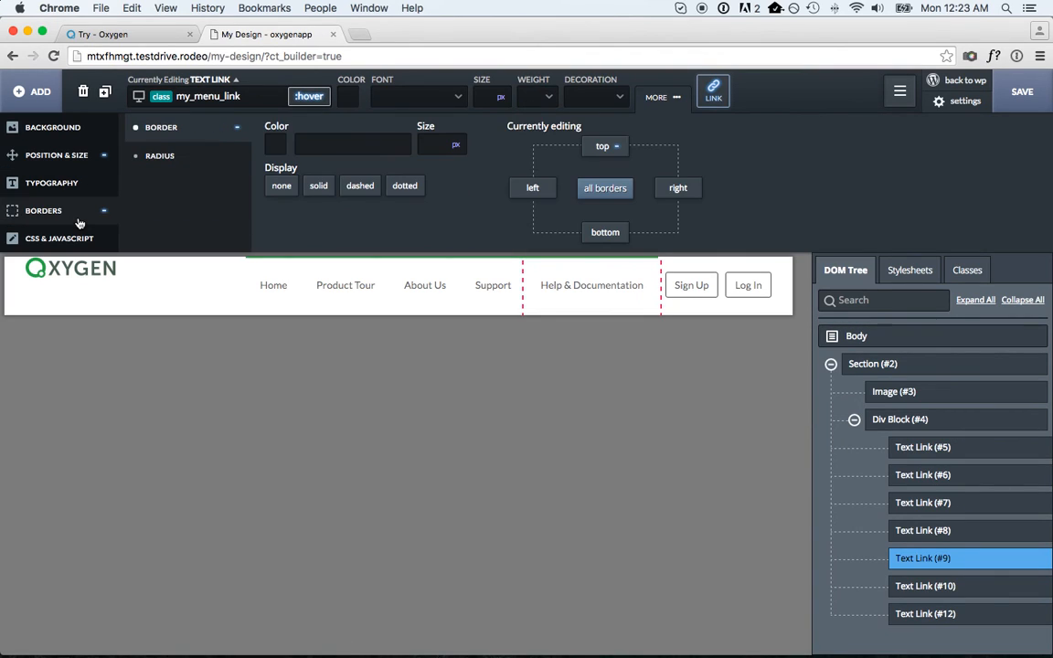
left_click(603, 147)
key("cmd+a")
key("cmd+c")
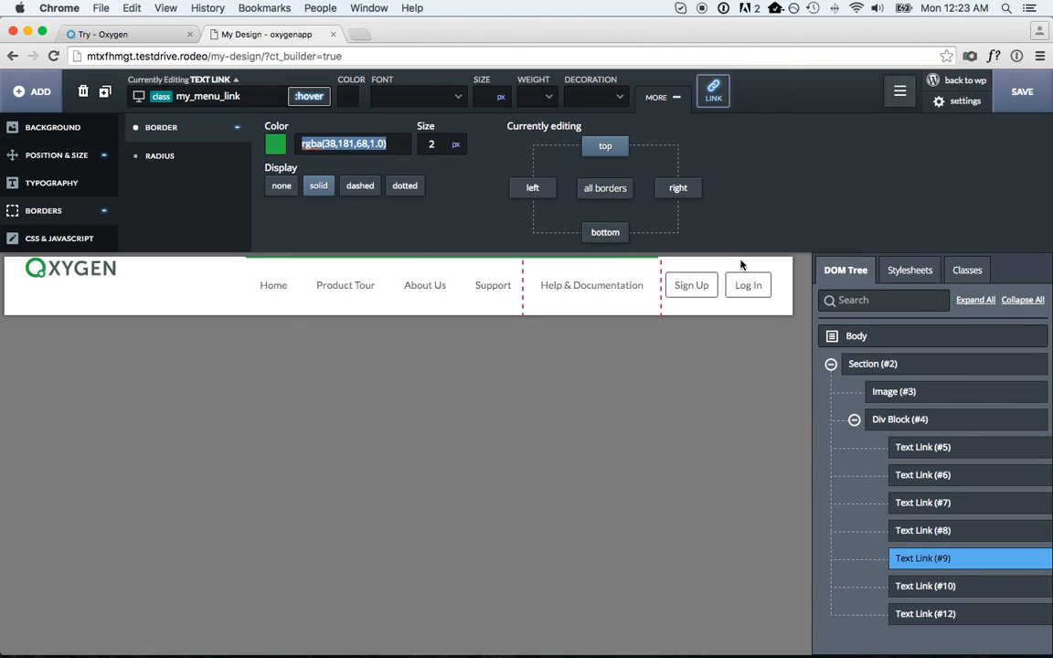
- Set the Log In link's border color on all sides and its text color to rgba(38,181,68,1.0)
left_click(748, 285)
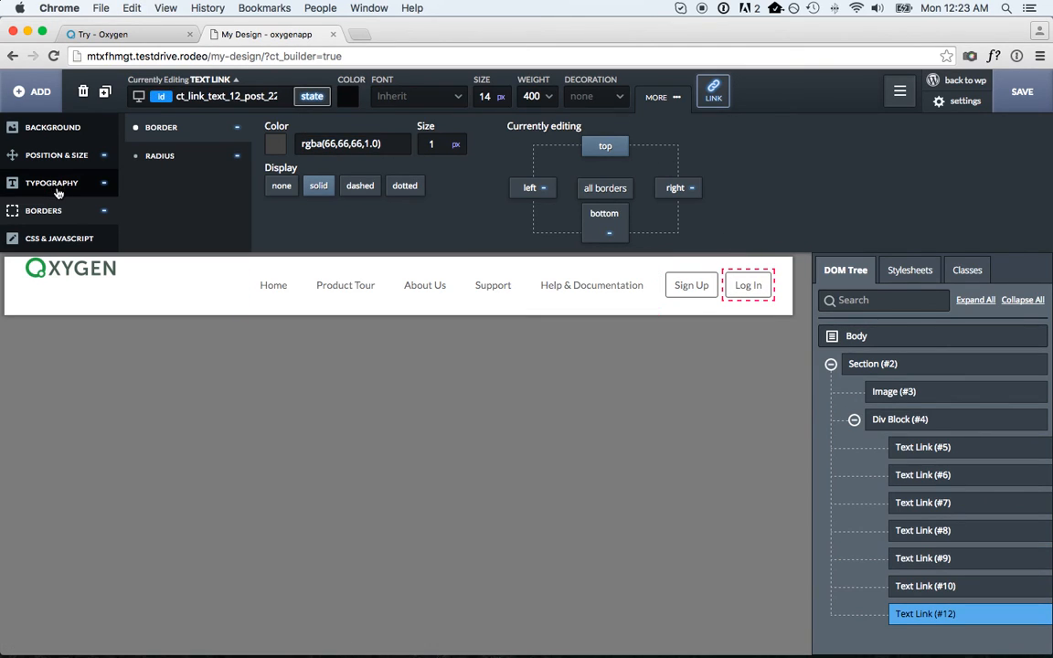
triple_click(339, 144)
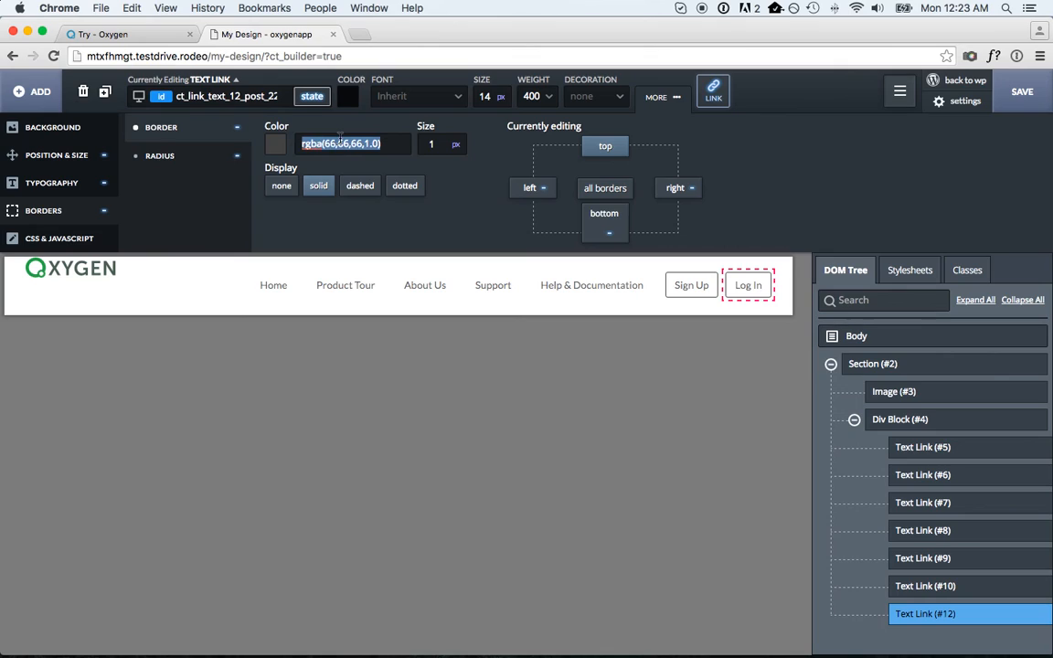
left_click(606, 187)
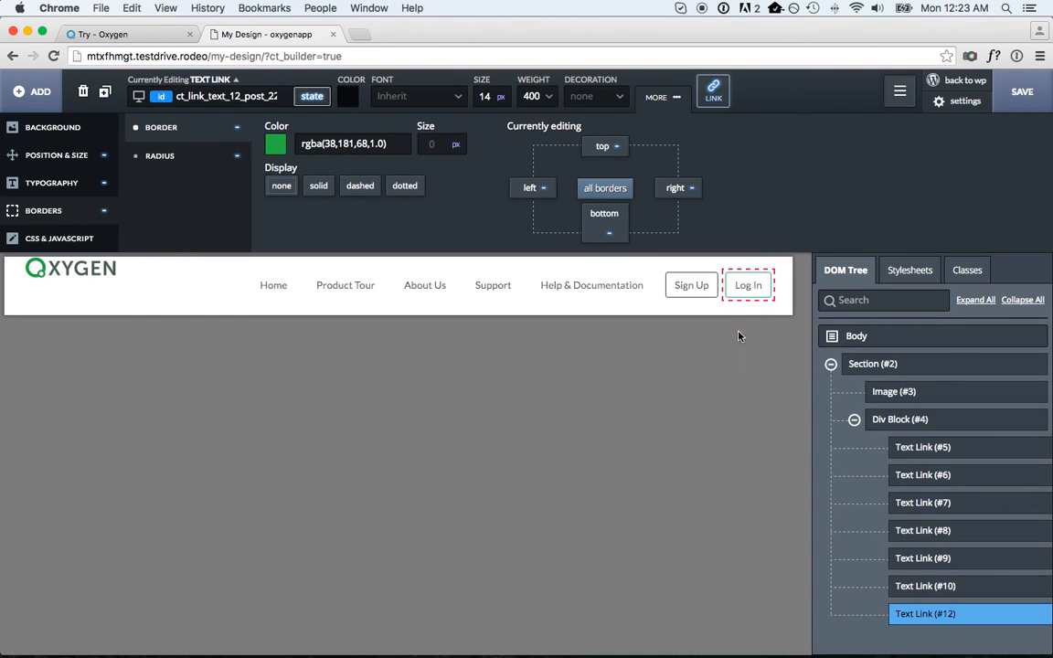
left_click(349, 96)
key("super+v")
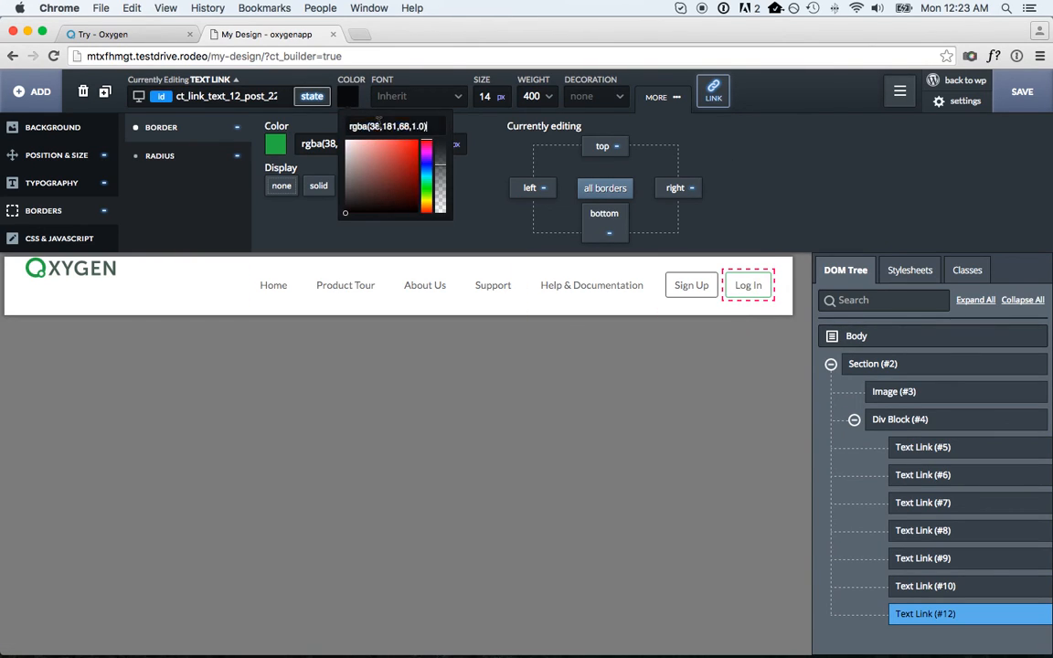
left_click(627, 122)
- Set the Log In link's hover background color to rgba(38,181,68,1.0)
left_click(313, 96)
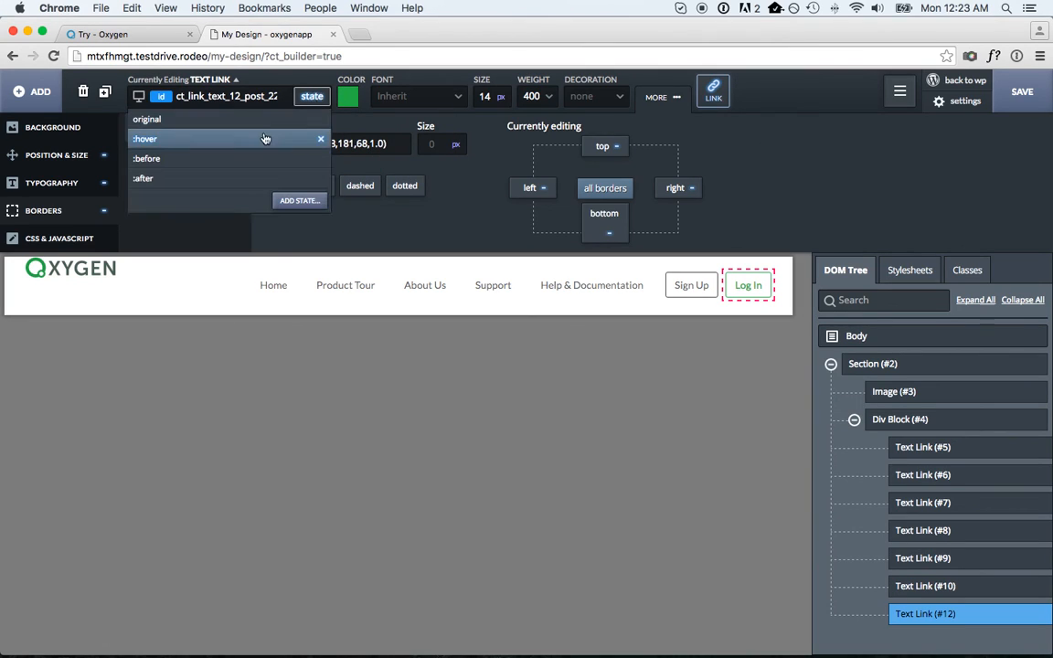
left_click(237, 128)
left_click(53, 127)
left_click(484, 140)
key("super+a")
key("super+v")
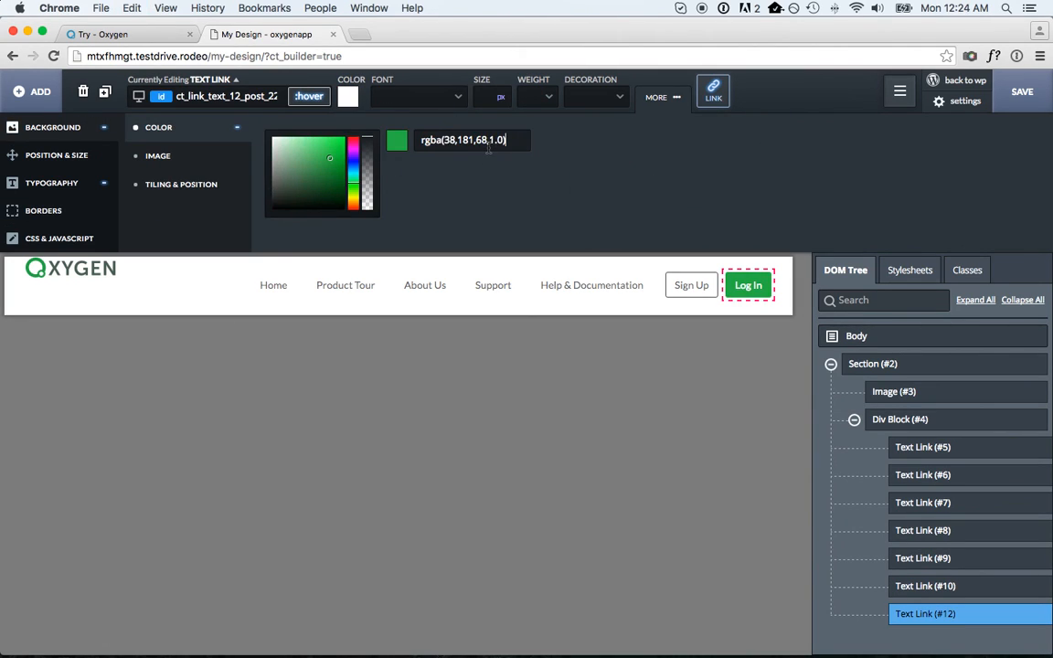
left_click(688, 304)
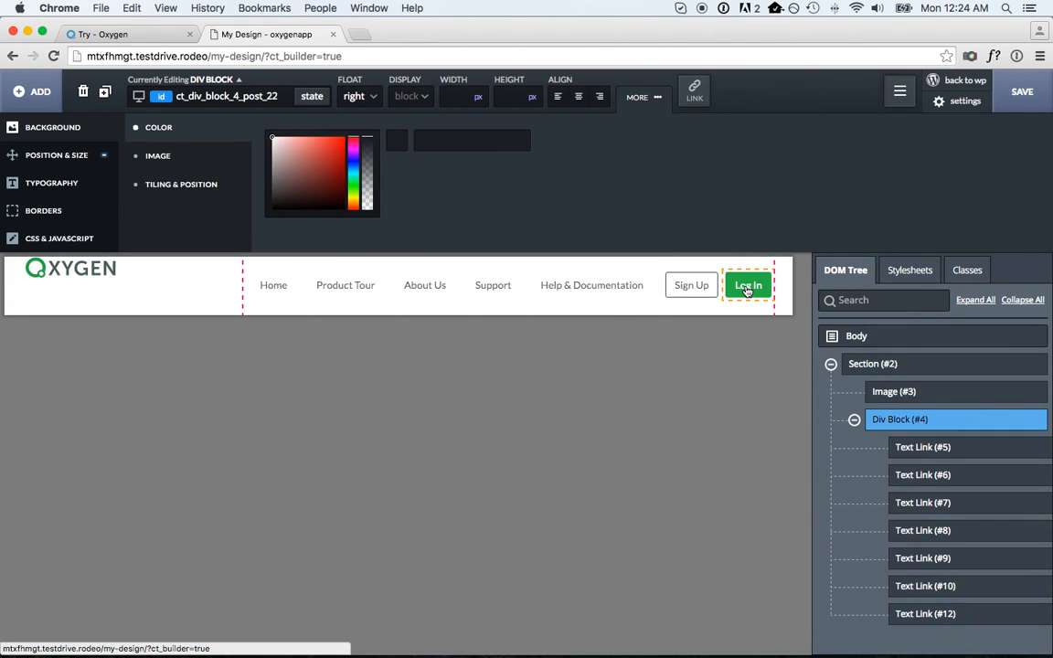
- Set the Oxygen logo image's top margin to 24 px to align it vertically with the menu
left_click(106, 270)
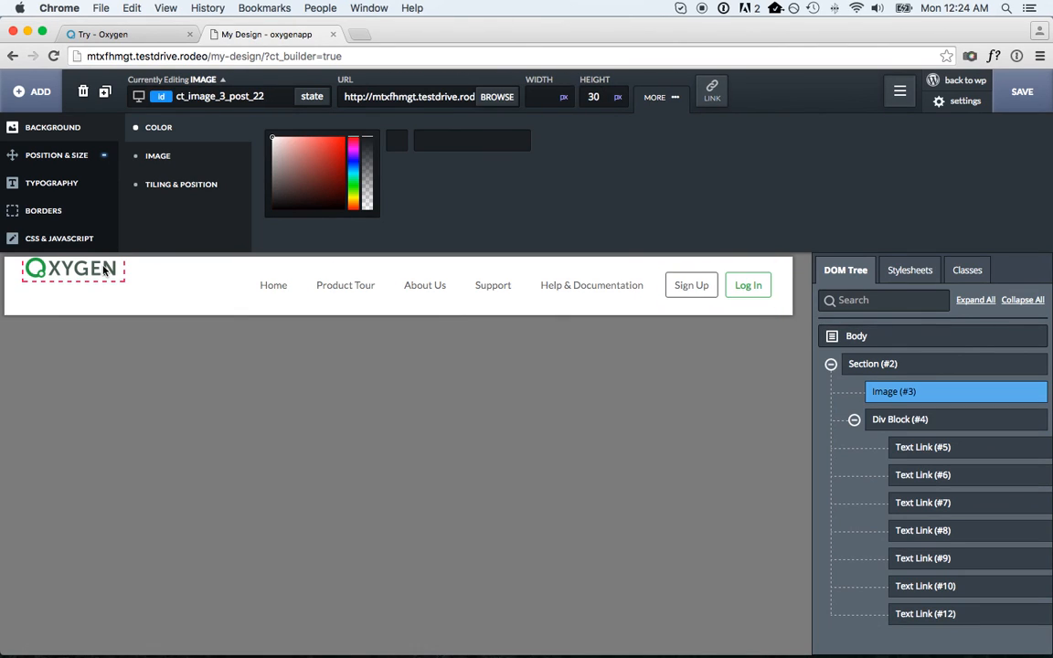
left_click(92, 157)
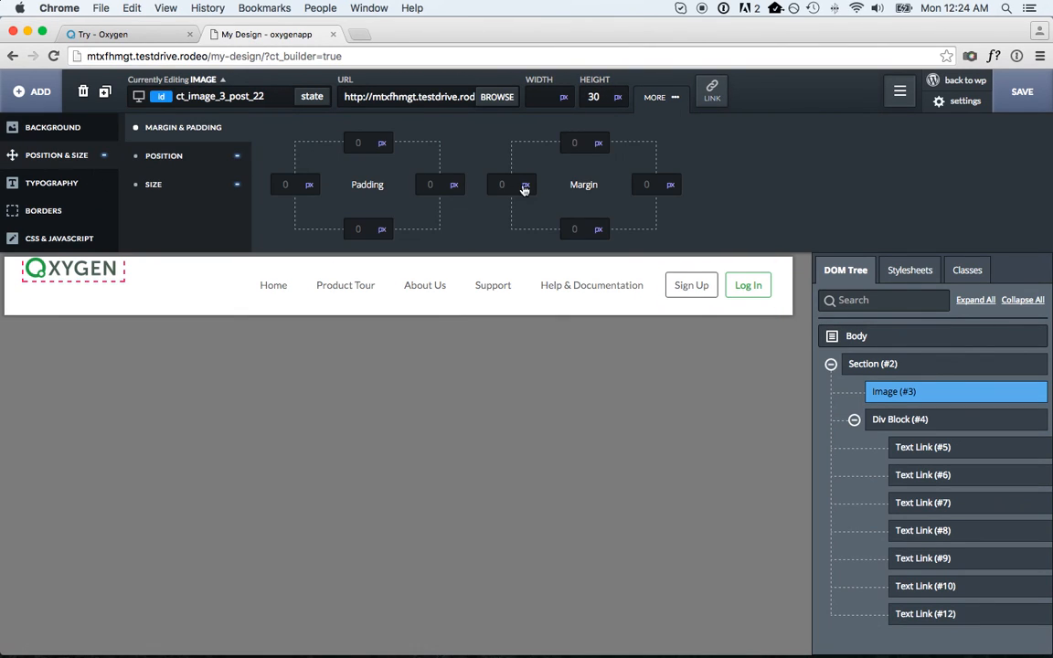
left_click(577, 143)
key("Up")
key("Up")
key("Up")
key("Up")
key("Up")
key("Up")
key("Up")
key("Up")
key("Up")
key("Up")
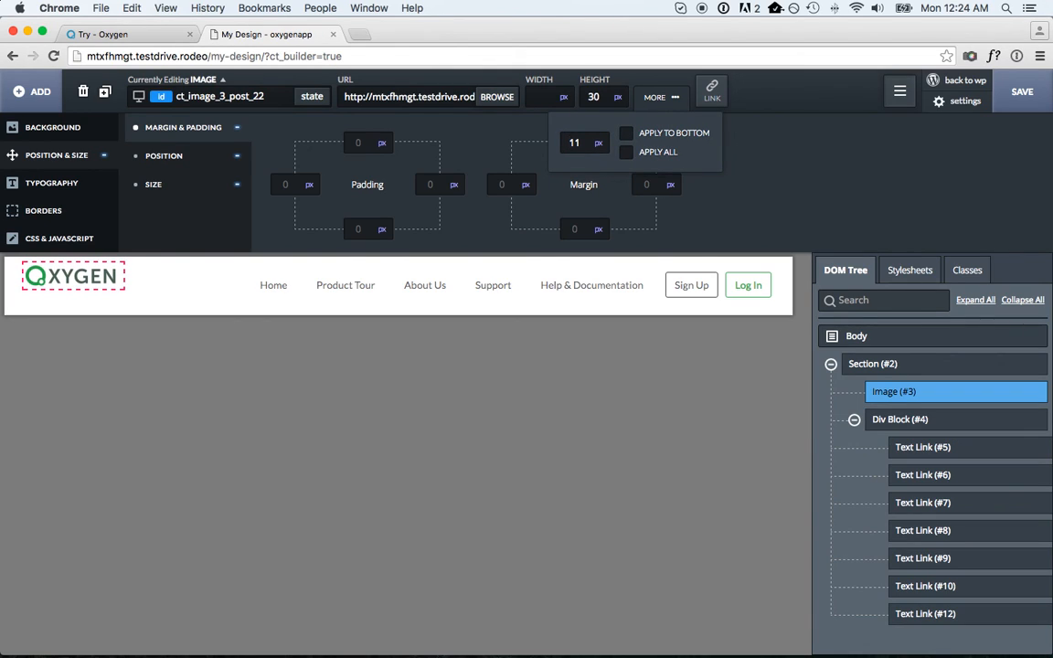
key("Up")
key("Up")
key("Up")
key("Up")
key("Up")
key("Up")
key("Up")
key("Up")
key("Up")
key("Up")
key("Up")
key("Up")
key("Up")
key("Up")
key("Up")
key("Up")
key("Up")
key("Up")
key("Up")
key("Down")
key("Down")
key("Down")
key("Down")
key("Down")
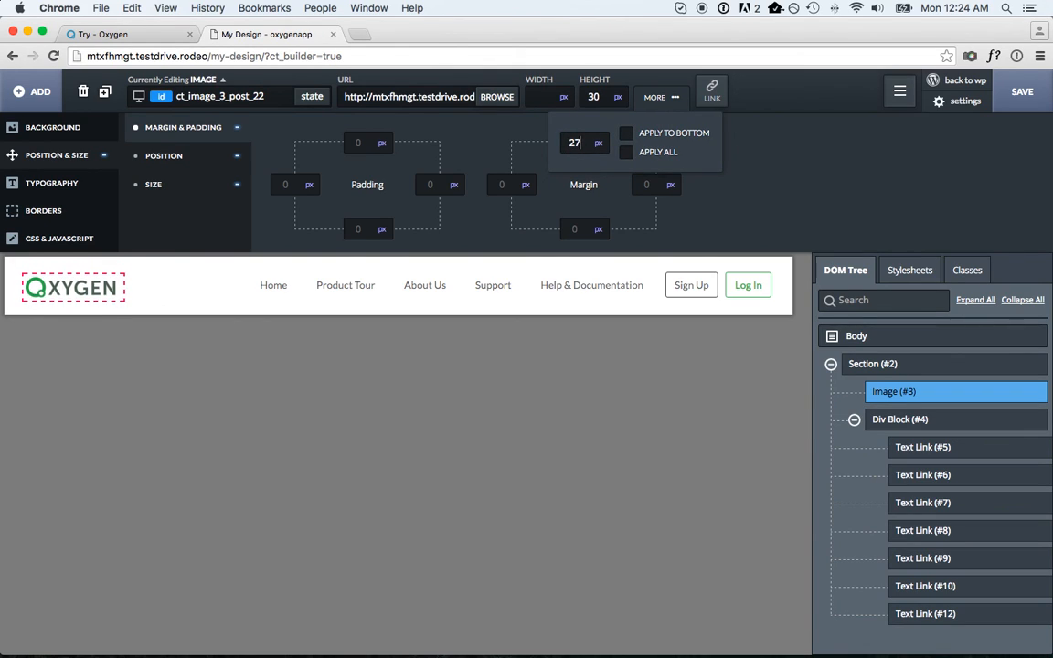
key("Down")
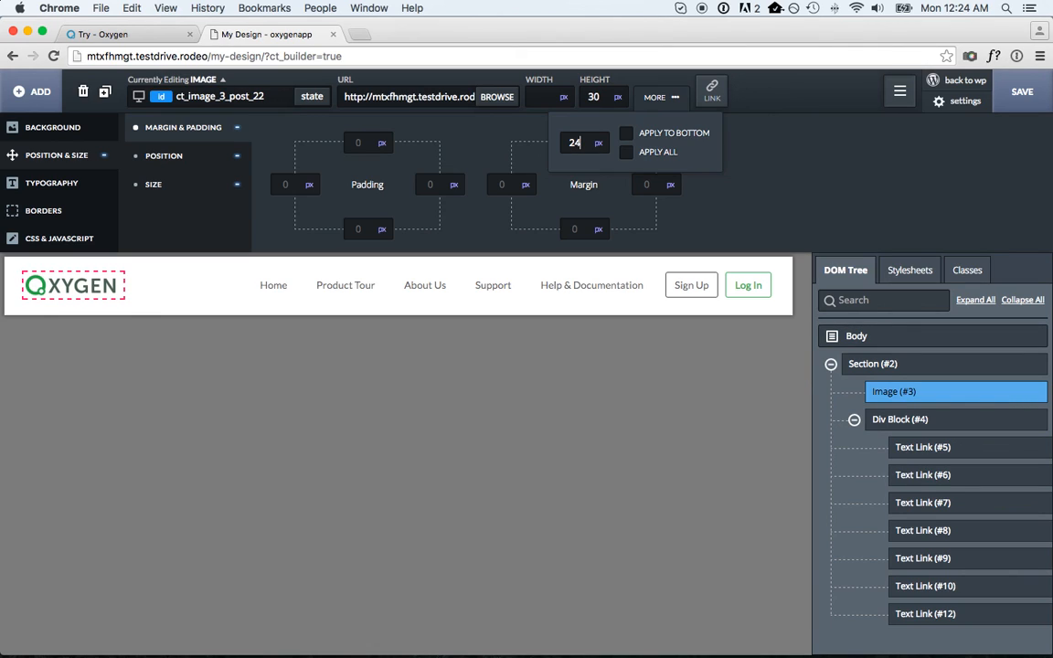
left_click(579, 279)
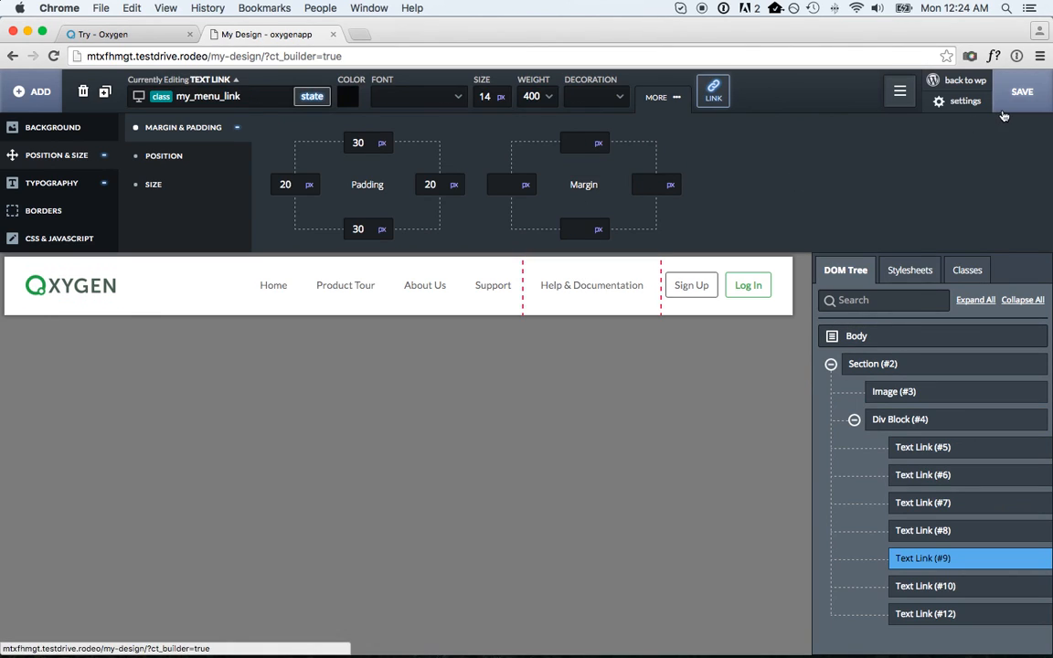
- Return to the WordPress edit page for My Design and open its permalink to view the live page
left_click(963, 83)
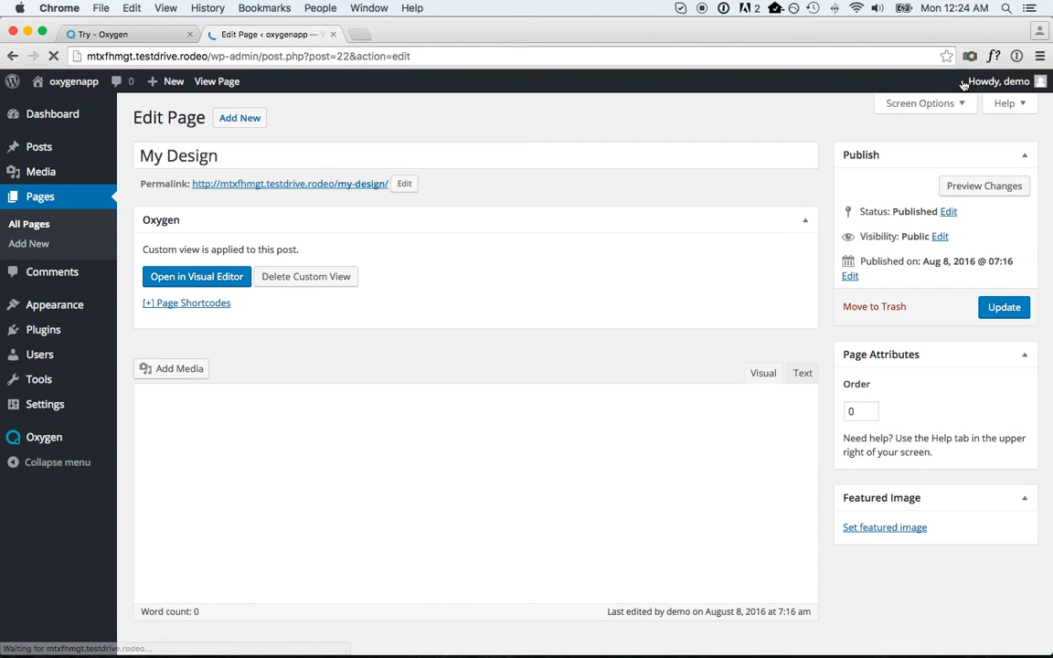
left_click(307, 187)
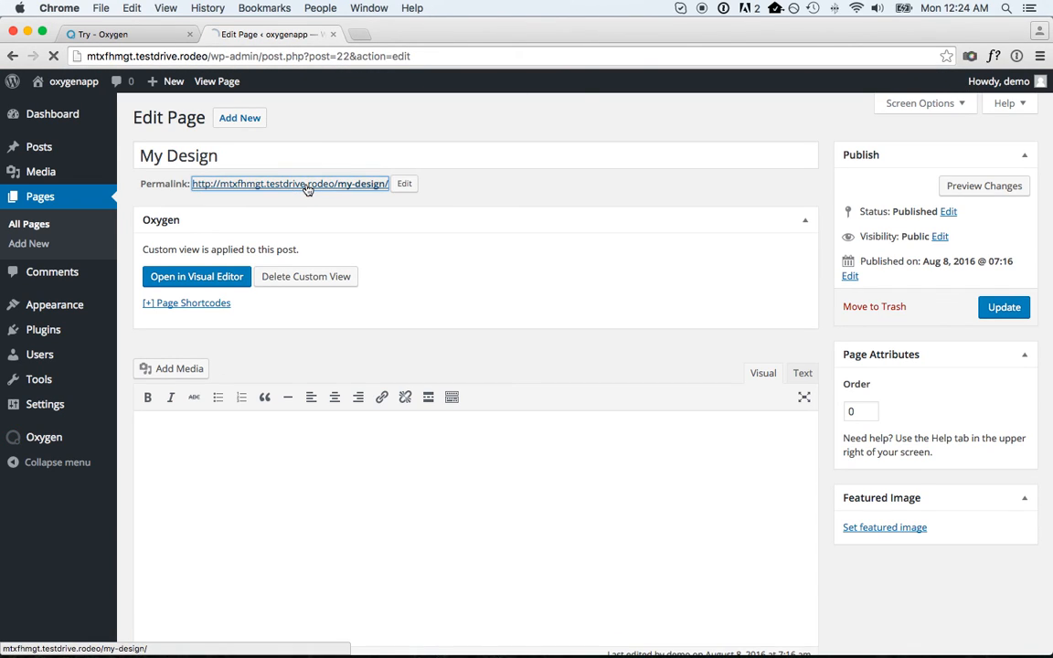